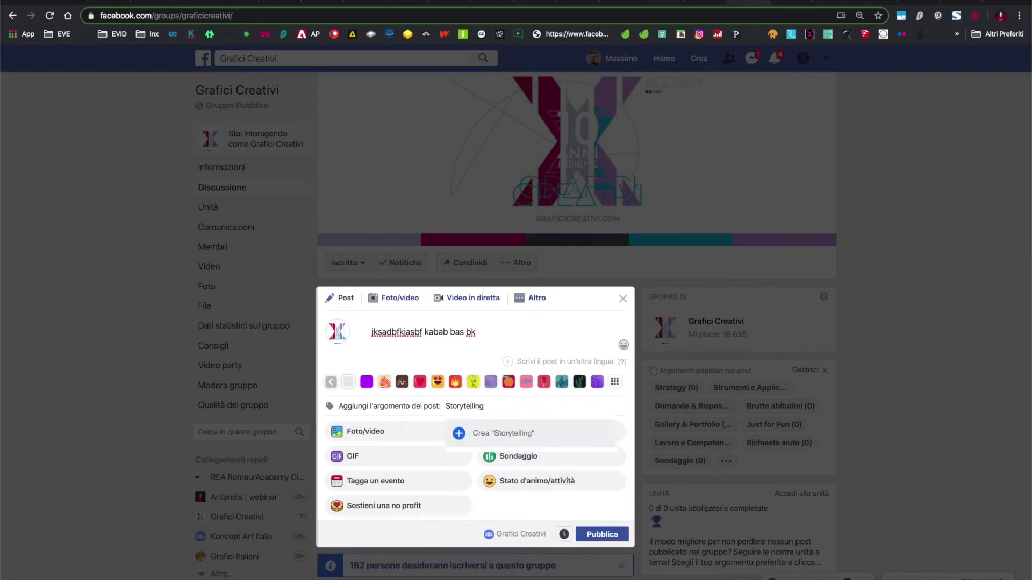
- Create the topic "Storytelling" for the draft post, apply the flame background to it, and close the composer unpublished
{"action": "left_click", "coordinate": [522, 432]}
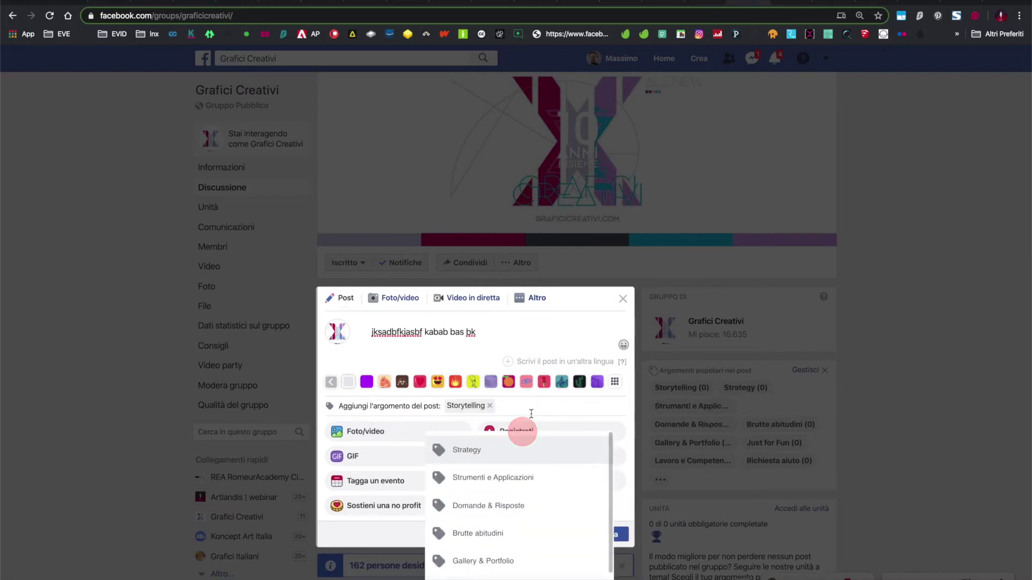
{"action": "left_click", "coordinate": [532, 340]}
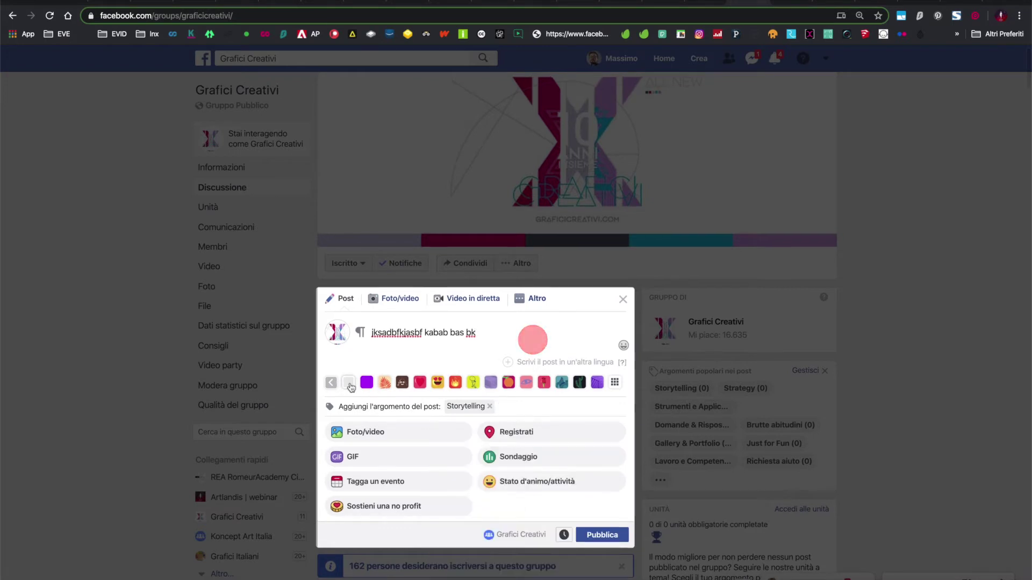
{"action": "left_click", "coordinate": [455, 382]}
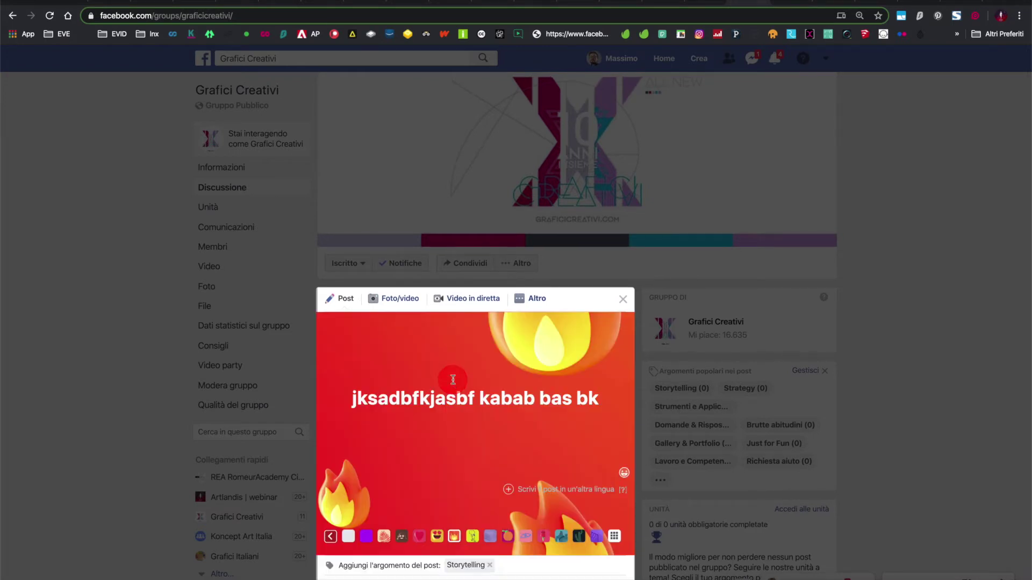
{"action": "scroll", "coordinate": [453, 383], "scroll_direction": "down", "scroll_amount": 5}
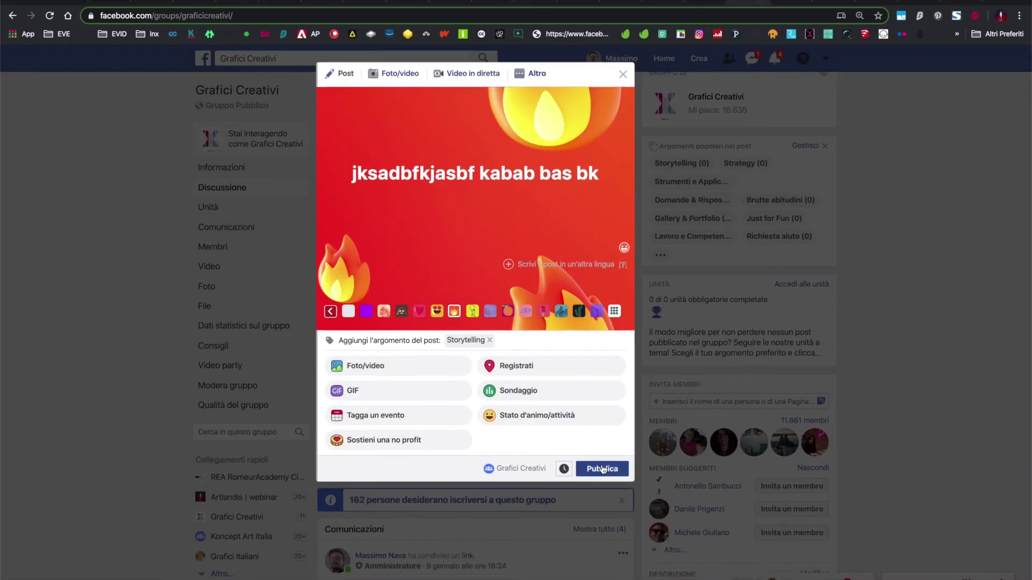
{"action": "scroll", "coordinate": [603, 470], "scroll_direction": "up", "scroll_amount": 3}
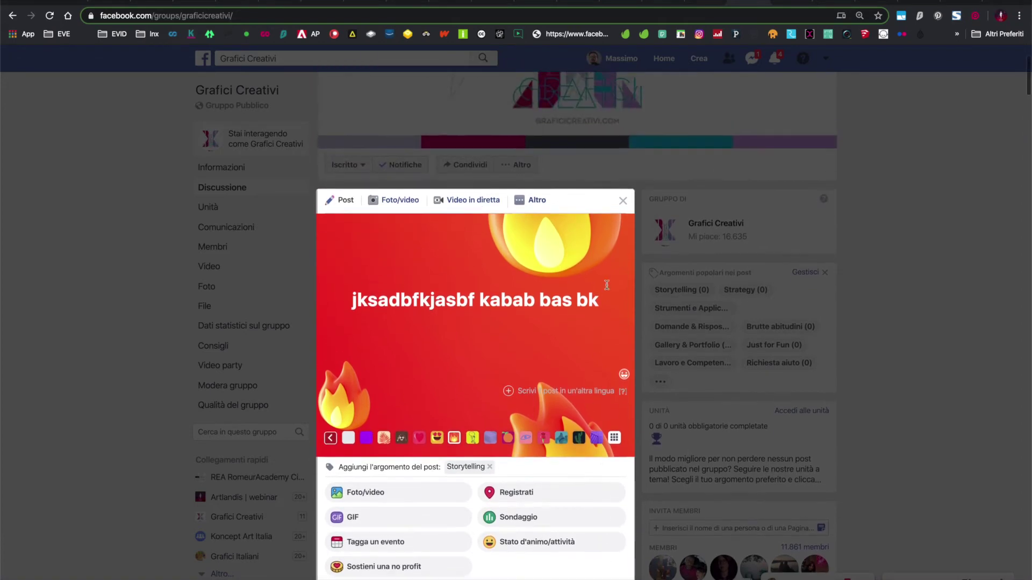
{"action": "left_click", "coordinate": [623, 203]}
- Check which identities are available for interacting with the Recycla logo post, leaving Grafici Creativi selected
{"action": "scroll", "coordinate": [476, 265], "scroll_direction": "down", "scroll_amount": 5}
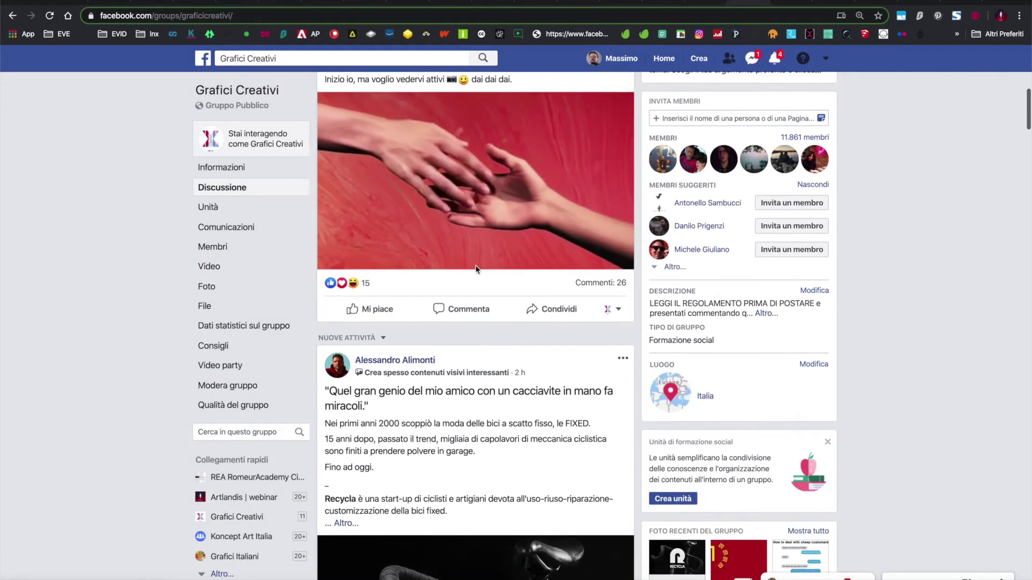
{"action": "scroll", "coordinate": [476, 270], "scroll_direction": "down", "scroll_amount": 10}
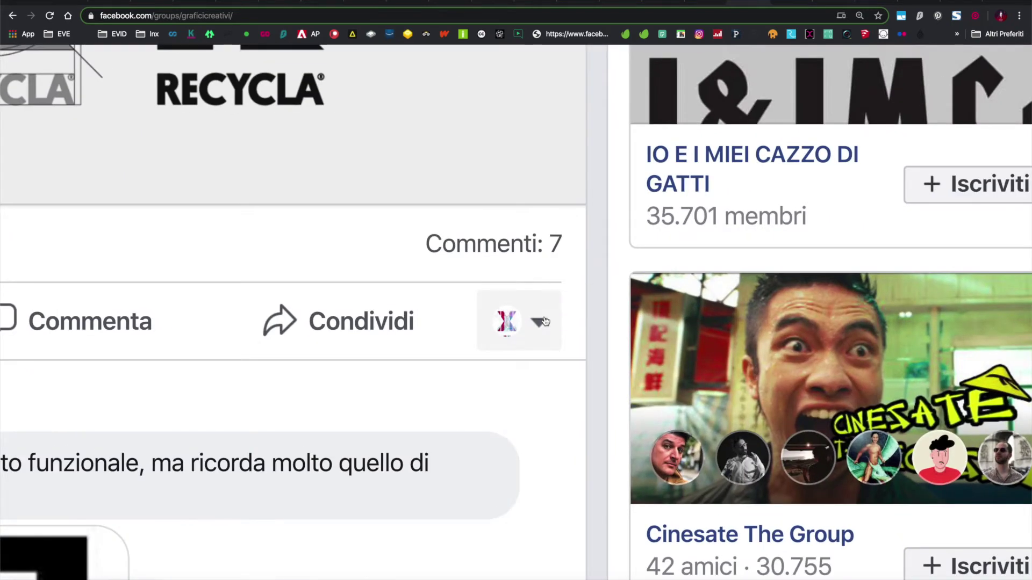
{"action": "left_click", "coordinate": [619, 259]}
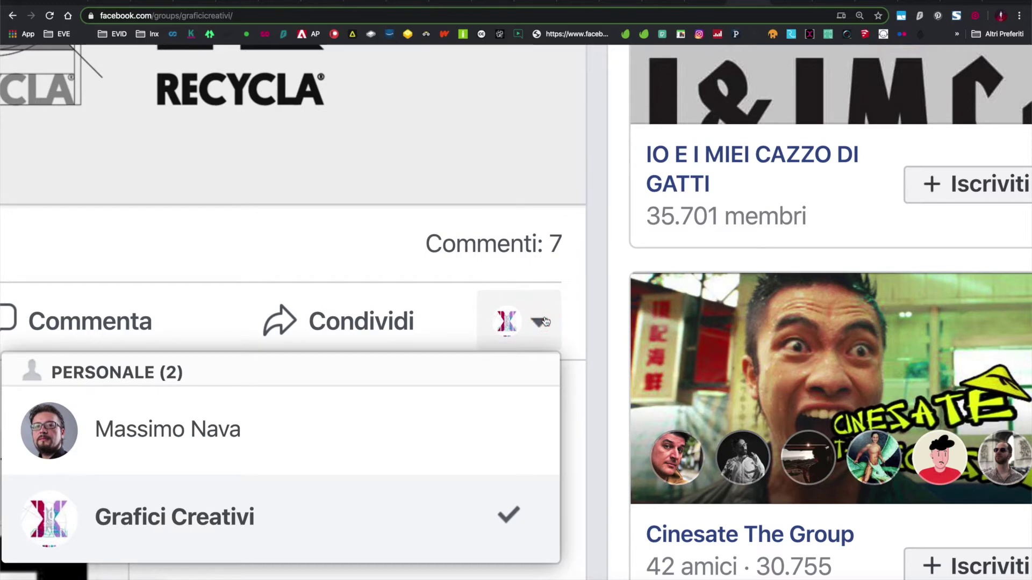
{"action": "scroll", "coordinate": [546, 321], "scroll_direction": "left", "scroll_amount": 5}
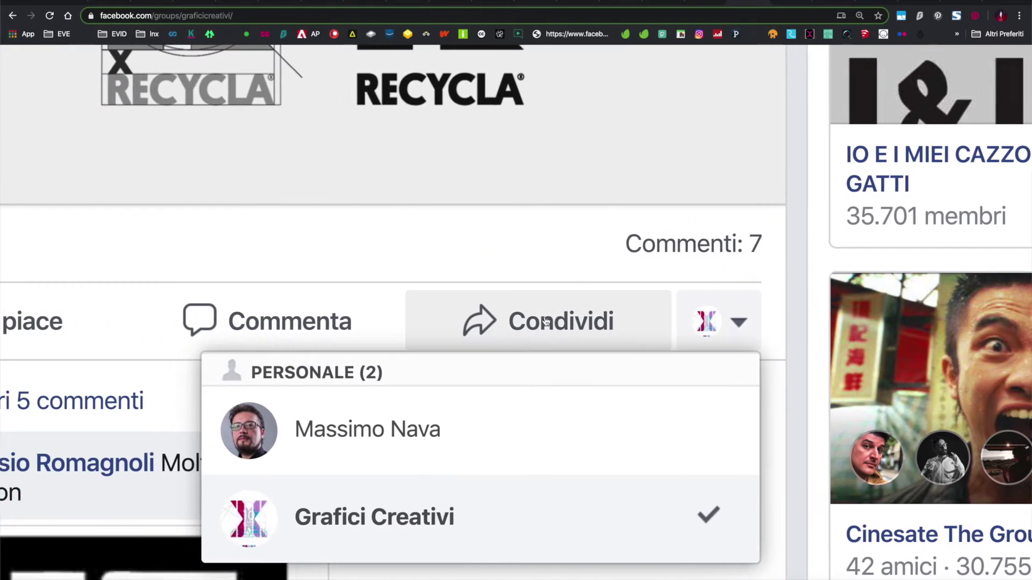
{"action": "scroll", "coordinate": [546, 322], "scroll_direction": "left", "scroll_amount": 5}
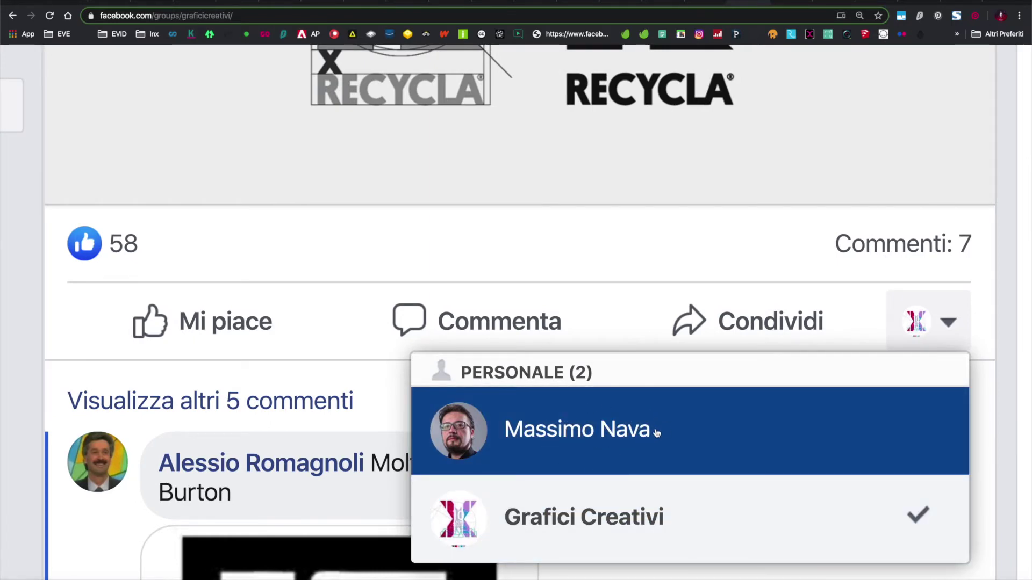
{"action": "left_click", "coordinate": [948, 321]}
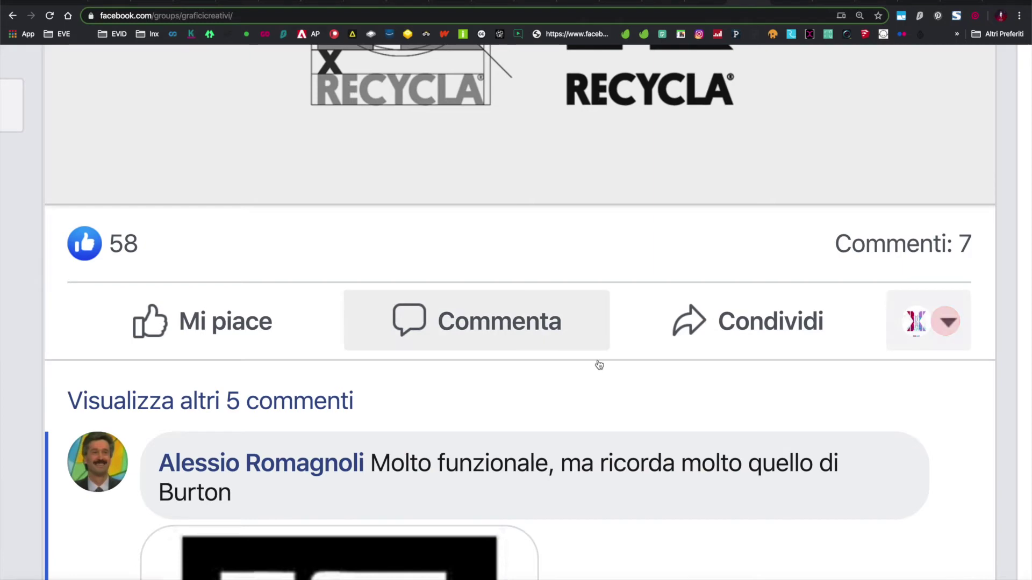
- Open a reply field under the comment containing the Burton logo on the Recycla post
{"action": "scroll", "coordinate": [599, 366], "scroll_direction": "down", "scroll_amount": 2}
{"action": "scroll", "coordinate": [276, 265], "scroll_direction": "down", "scroll_amount": 6}
{"action": "scroll", "coordinate": [278, 267], "scroll_direction": "down", "scroll_amount": 5}
{"action": "left_click", "coordinate": [286, 250]}
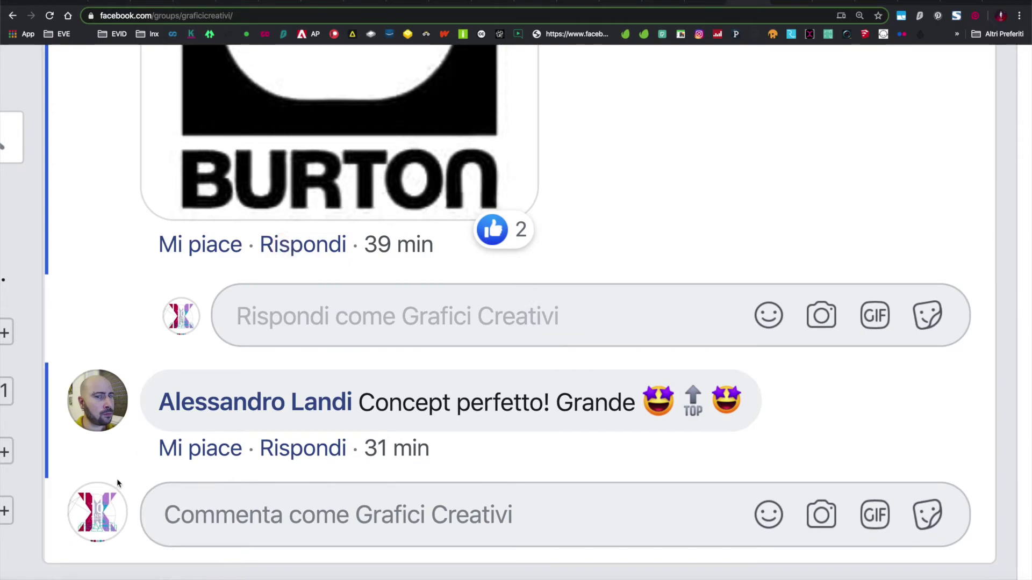
- Open the settings page of the Grafici Creativi group
{"action": "key", "text": "super+minus"}
{"action": "key", "text": "super+minus"}
{"action": "key", "text": "super+minus"}
{"action": "scroll", "coordinate": [117, 484], "scroll_direction": "up", "scroll_amount": 10}
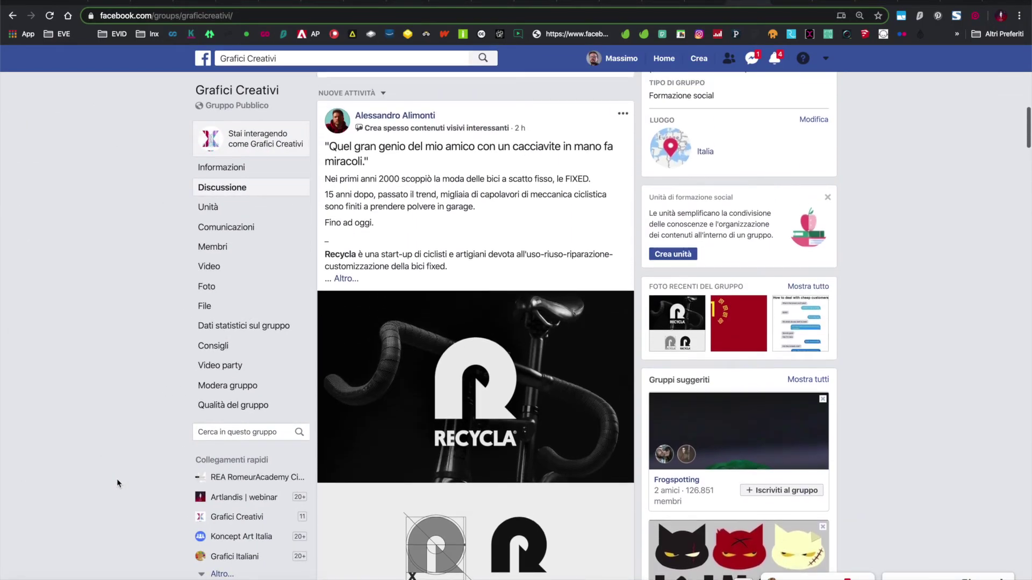
{"action": "scroll", "coordinate": [117, 479], "scroll_direction": "up", "scroll_amount": 15}
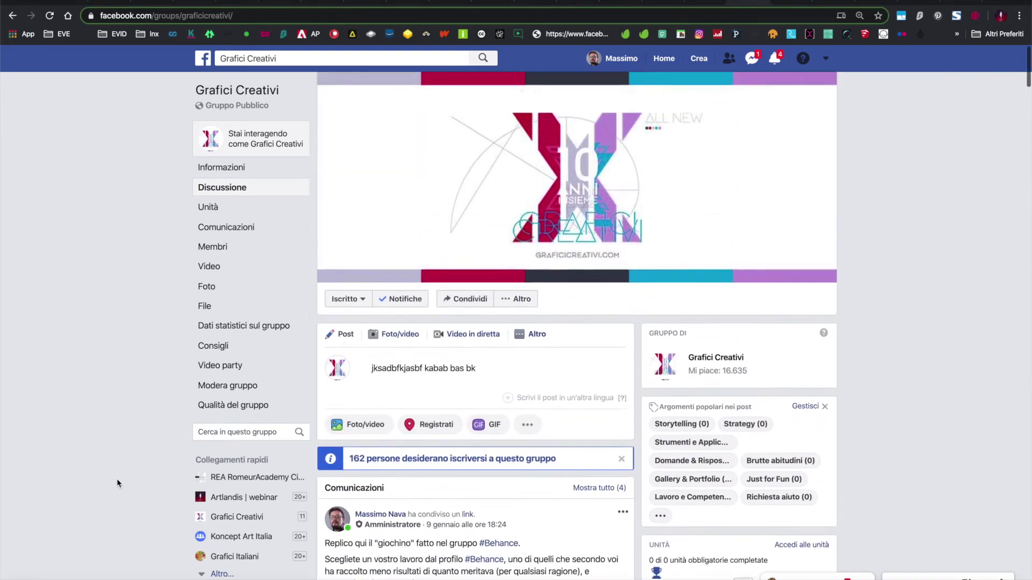
{"action": "left_click", "coordinate": [72, 383]}
{"action": "left_click", "coordinate": [518, 298]}
{"action": "left_click", "coordinate": [507, 345]}
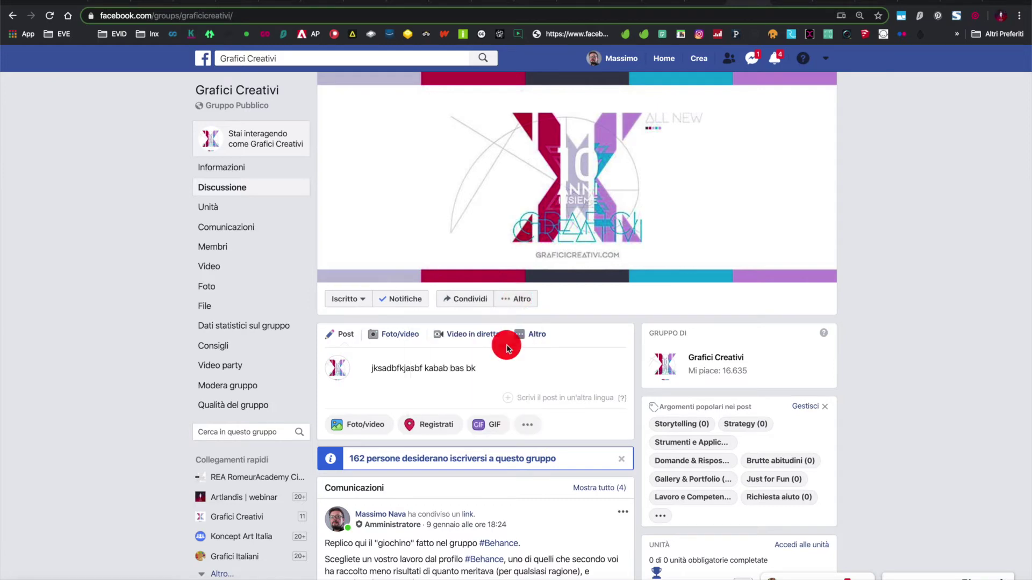
{"action": "left_click", "coordinate": [594, 262]}
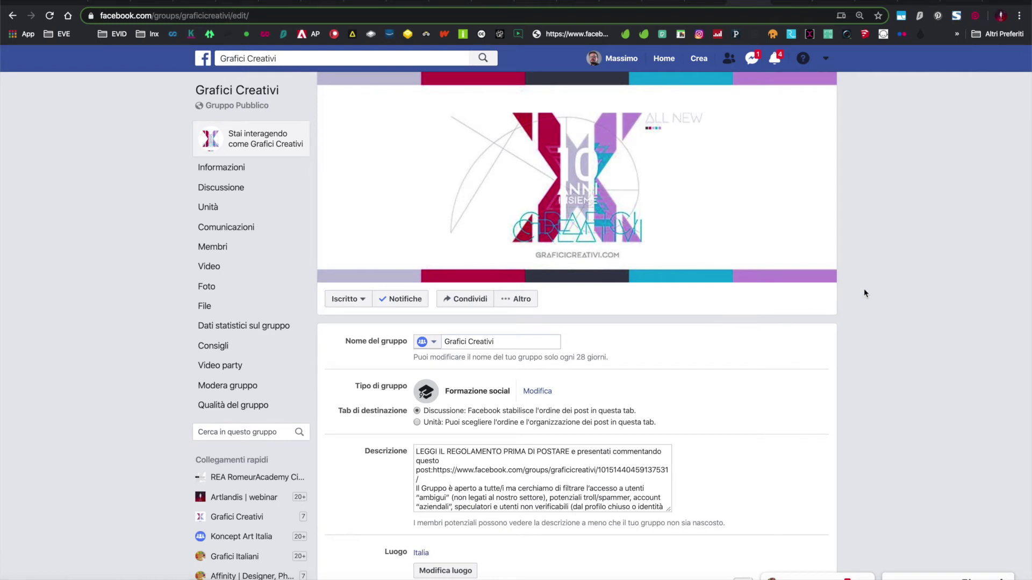
- Review the available group types and close the list, keeping Formazione social
{"action": "scroll", "coordinate": [864, 293], "scroll_direction": "down", "scroll_amount": 3}
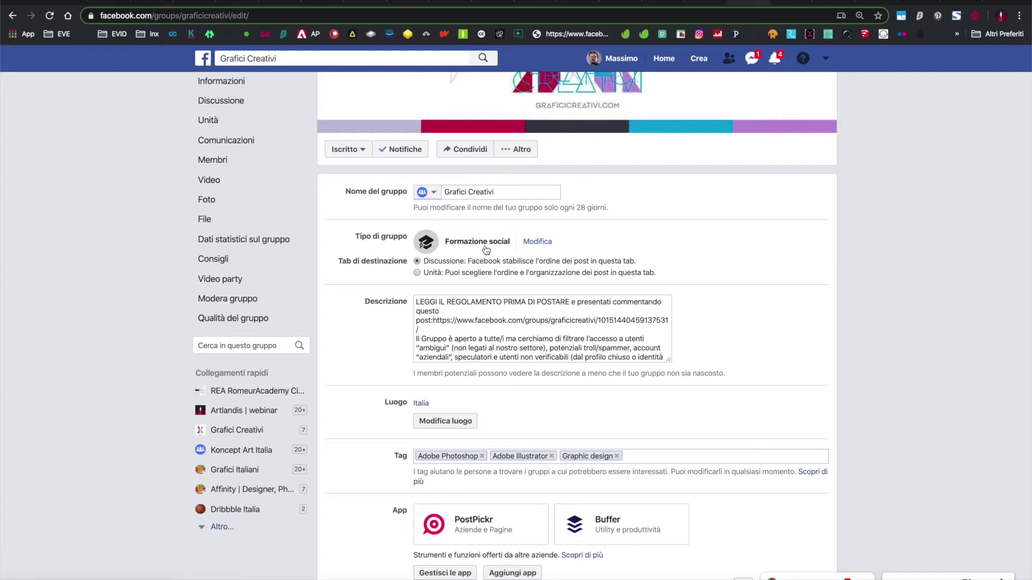
{"action": "left_click", "coordinate": [533, 242]}
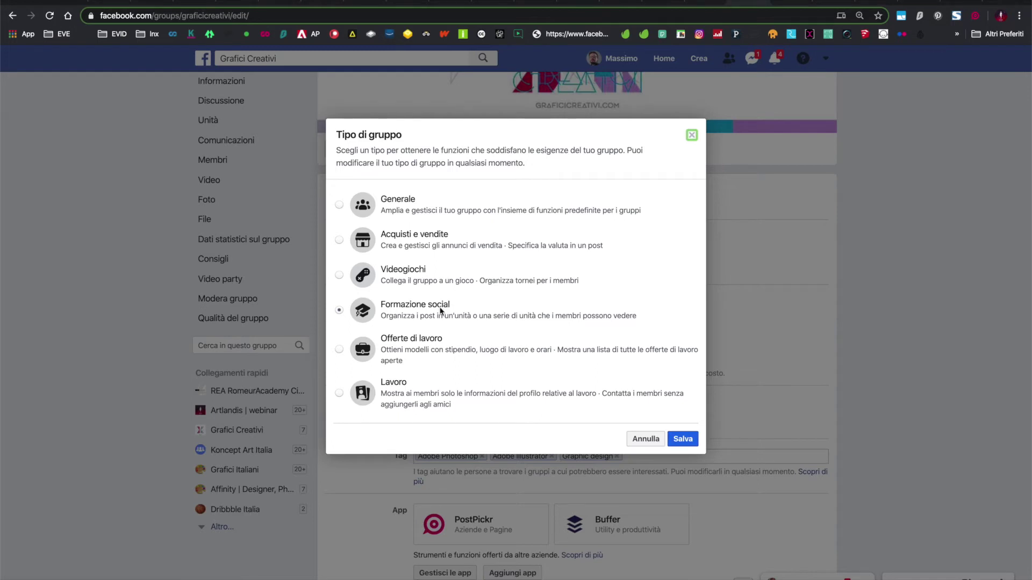
{"action": "left_click", "coordinate": [692, 135]}
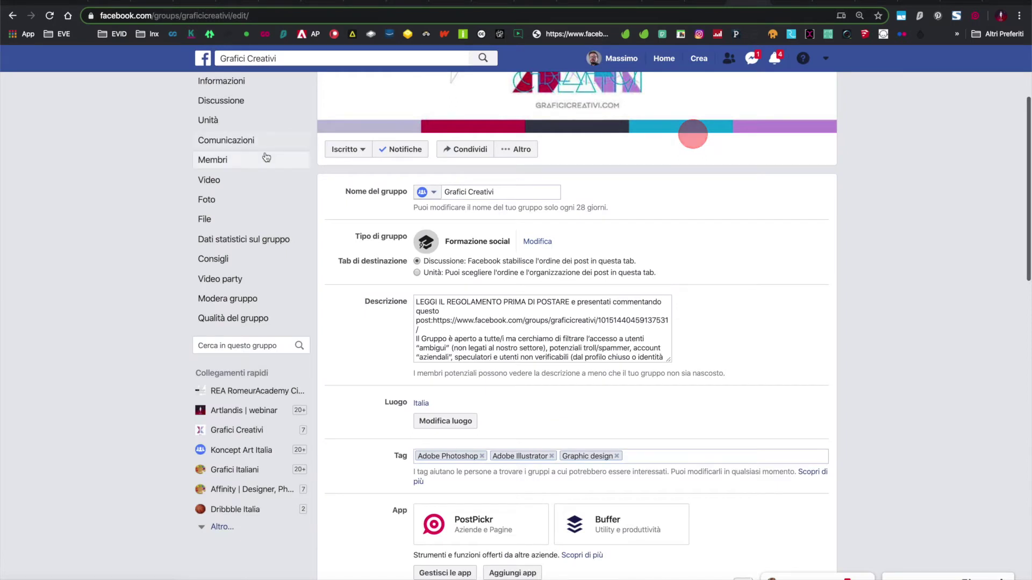
- Open the group's Unità section in a separate browser tab
{"action": "left_click", "coordinate": [230, 127]}
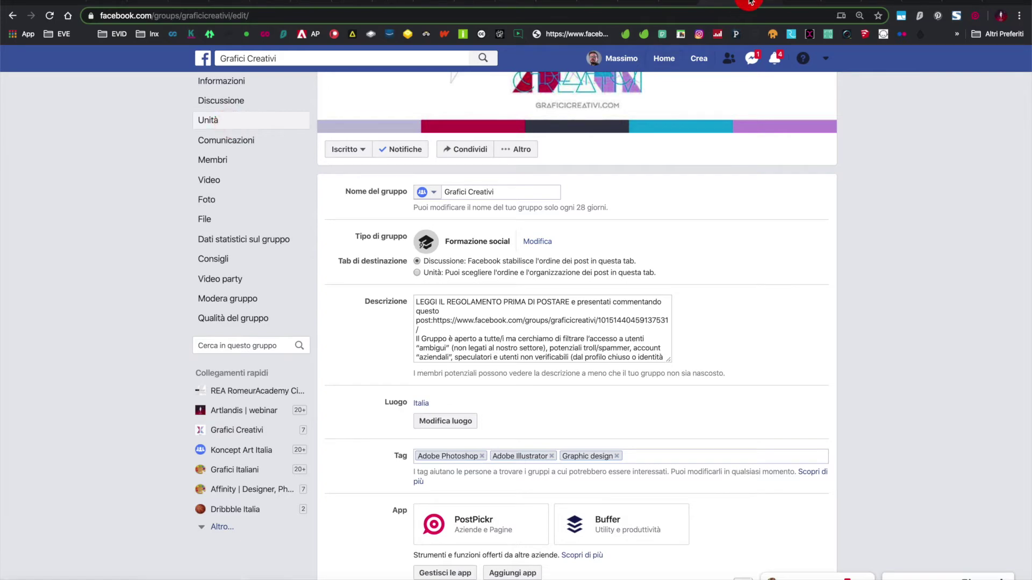
{"action": "scroll", "coordinate": [442, 245], "scroll_direction": "down", "scroll_amount": 3}
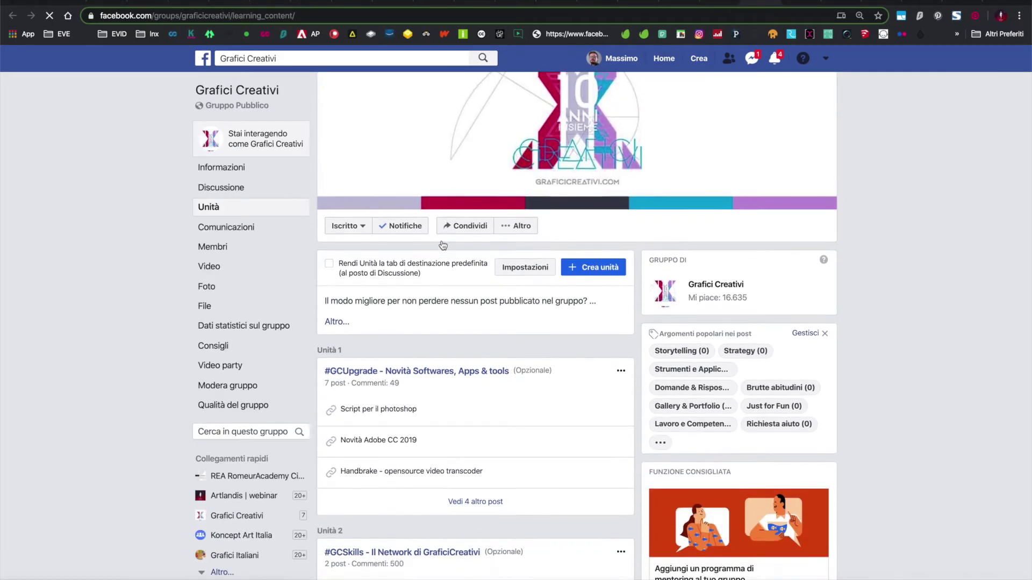
{"action": "scroll", "coordinate": [445, 253], "scroll_direction": "down", "scroll_amount": 1}
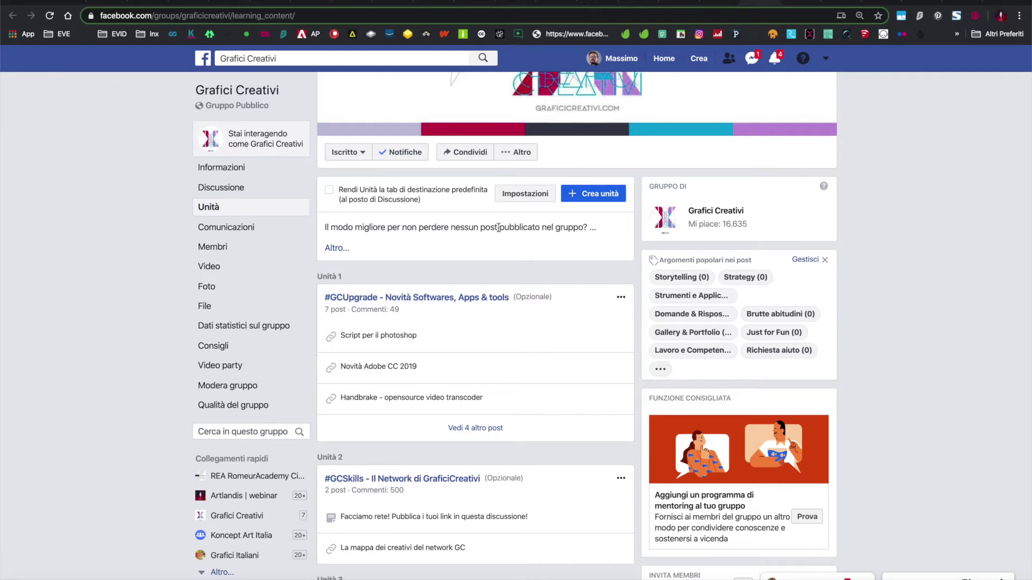
- In the unit settings, disable Show progress and members' sharing on unit completion, and save the changes
{"action": "left_click", "coordinate": [526, 202]}
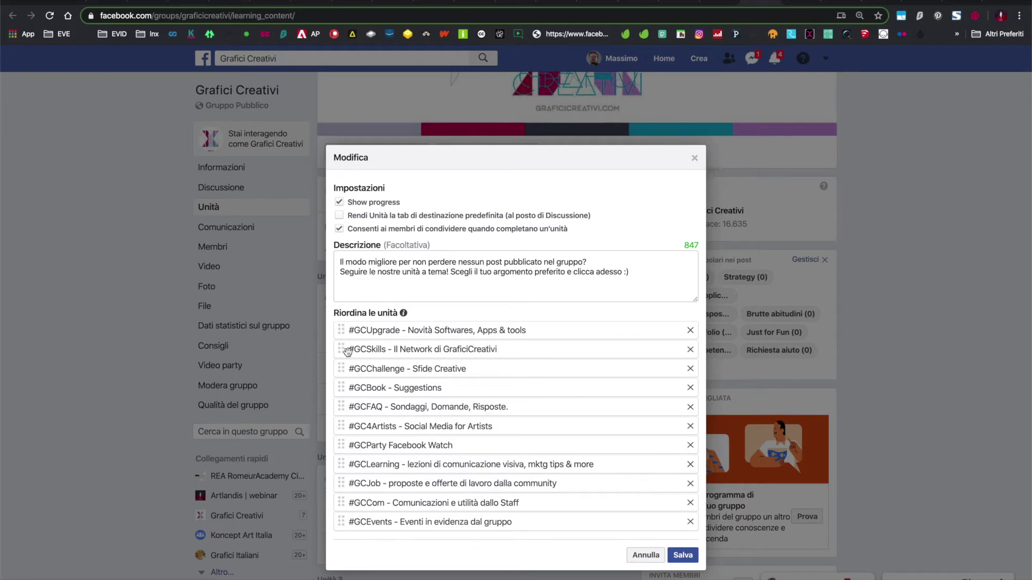
{"action": "mouse_move", "coordinate": [345, 351]}
{"action": "left_mouse_down"}
{"action": "mouse_move", "coordinate": [344, 385]}
{"action": "mouse_move", "coordinate": [341, 342]}
{"action": "left_mouse_up"}
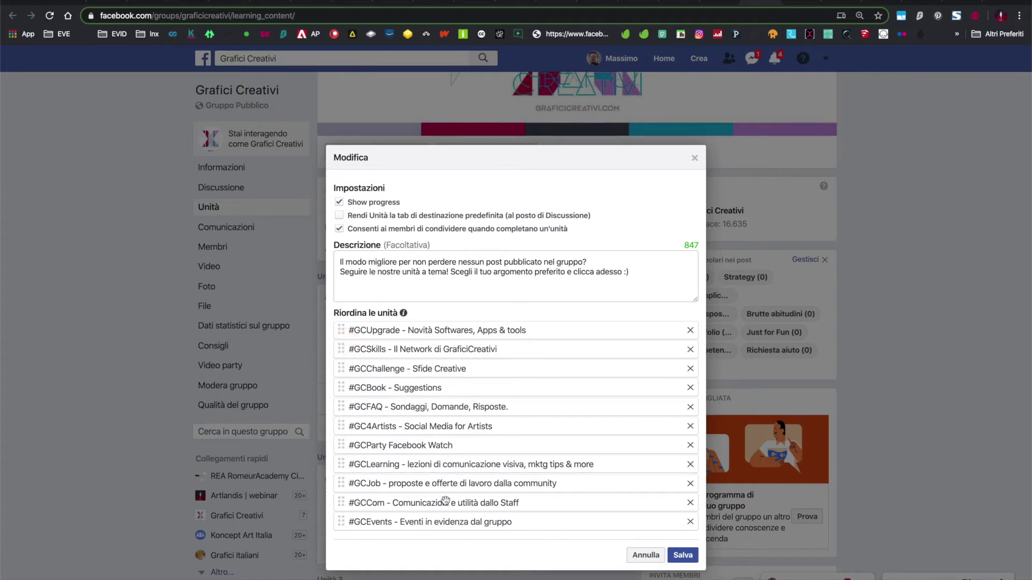
{"action": "left_click", "coordinate": [362, 205]}
{"action": "left_click", "coordinate": [373, 229]}
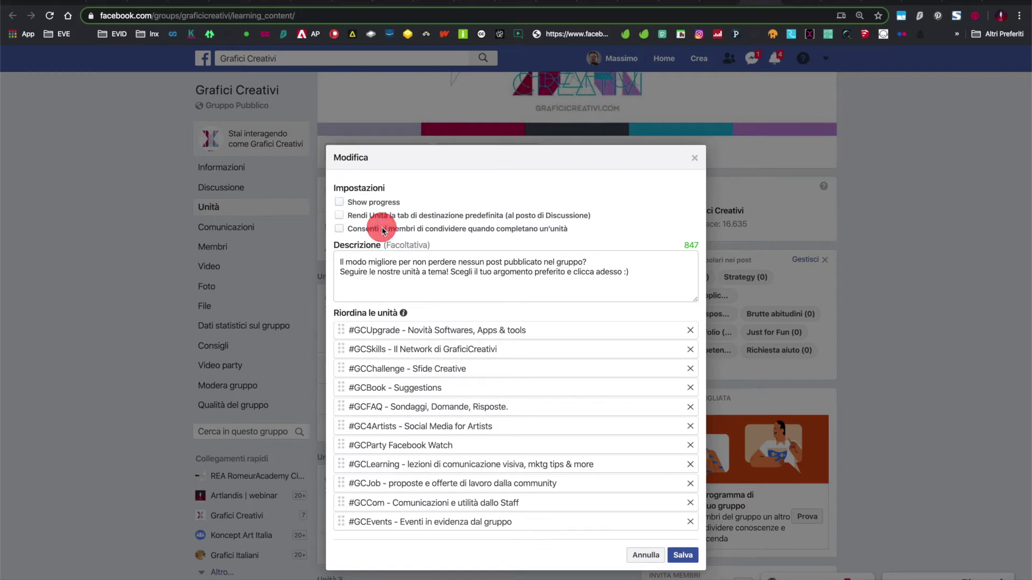
{"action": "left_click", "coordinate": [683, 557]}
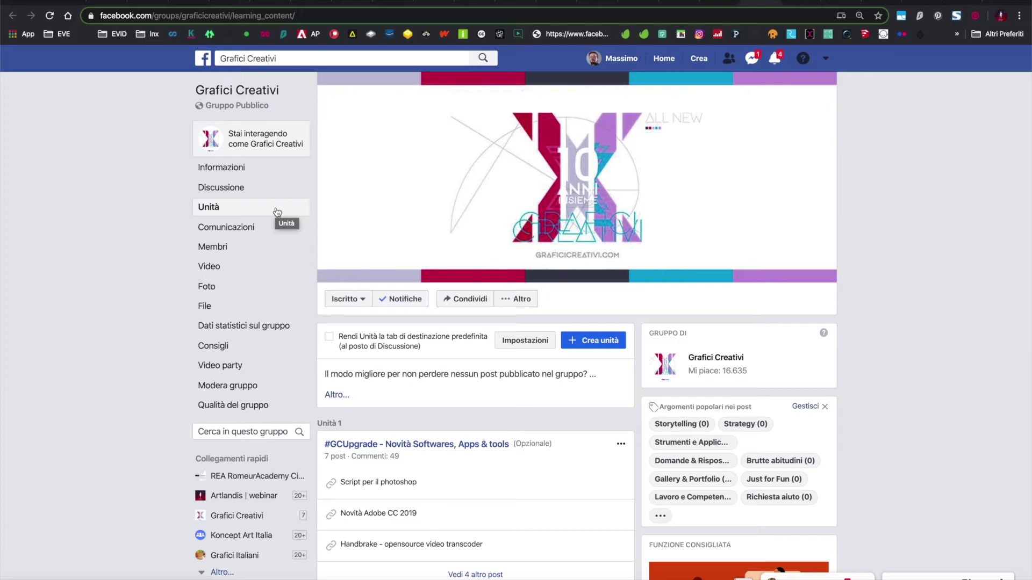
- Return from the Unità section to the settings page of the Grafici Creativi group
{"action": "left_click", "coordinate": [525, 305]}
{"action": "left_click", "coordinate": [507, 271]}
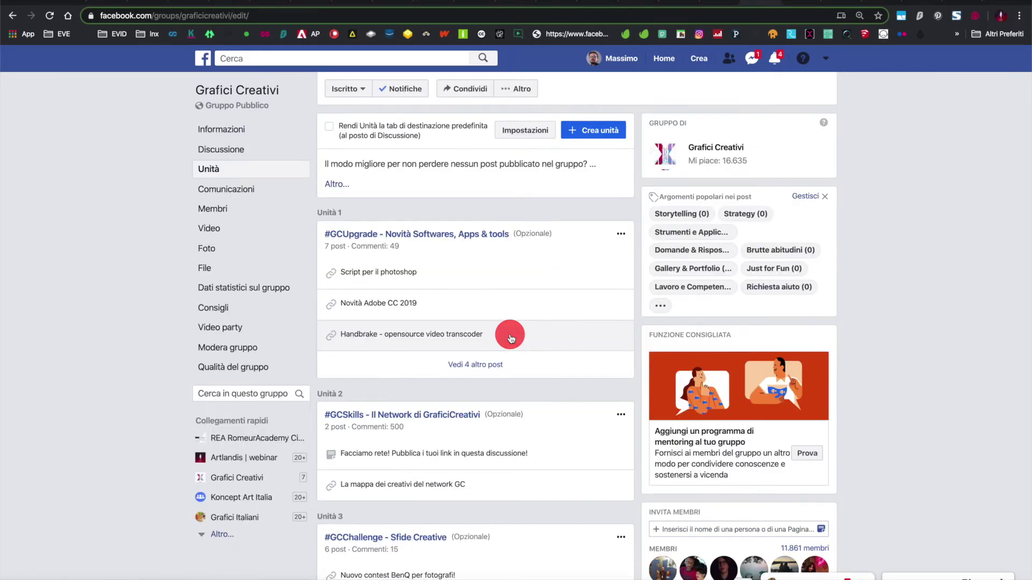
{"action": "left_click", "coordinate": [511, 337]}
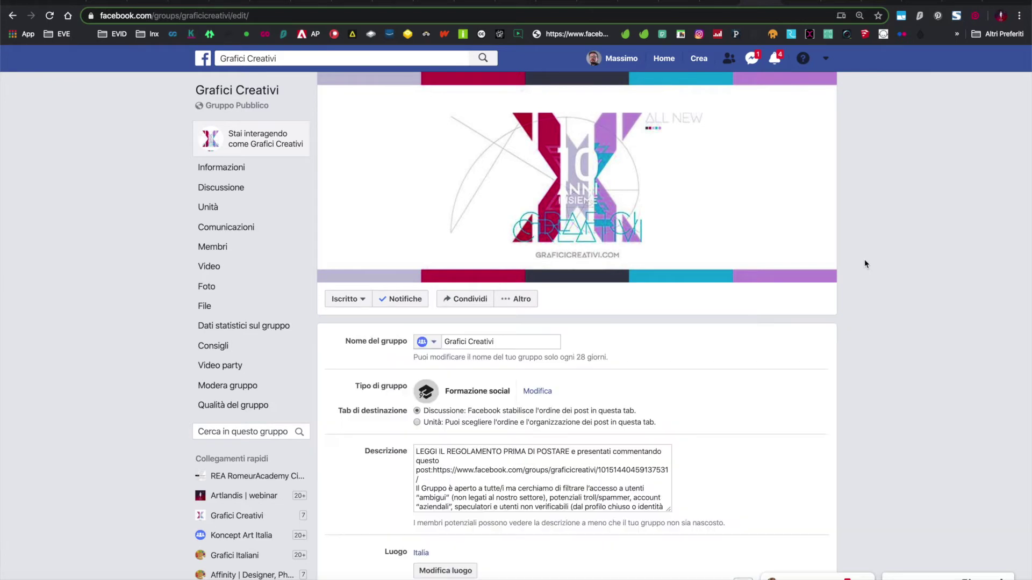
- Examine the group settings from the description, location, tags and linked pages through privacy, badges, post topics, sections and membership approval
{"action": "scroll", "coordinate": [865, 263], "scroll_direction": "down", "scroll_amount": 4}
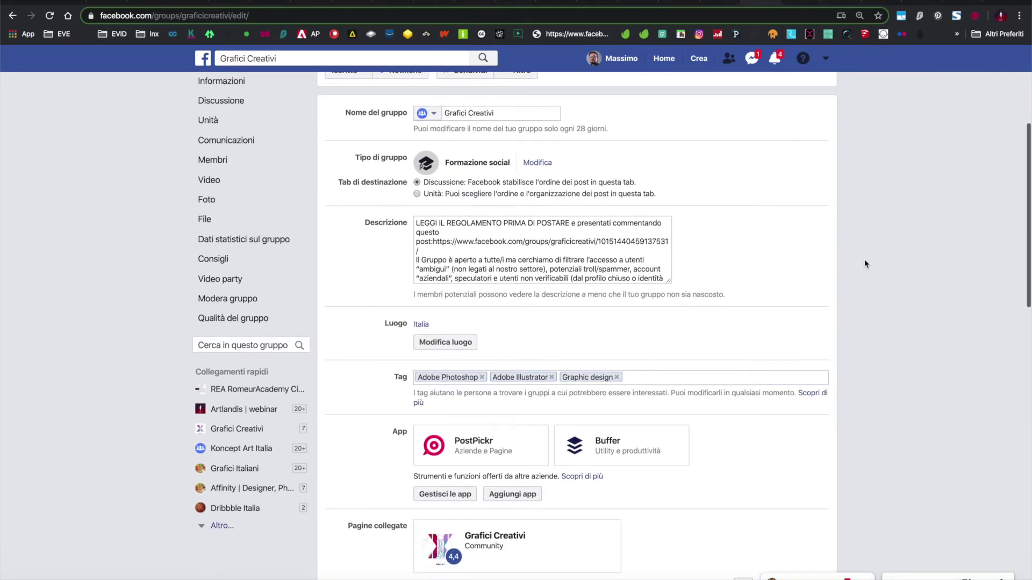
{"action": "left_click", "coordinate": [613, 242]}
{"action": "scroll", "coordinate": [760, 260], "scroll_direction": "down", "scroll_amount": 3}
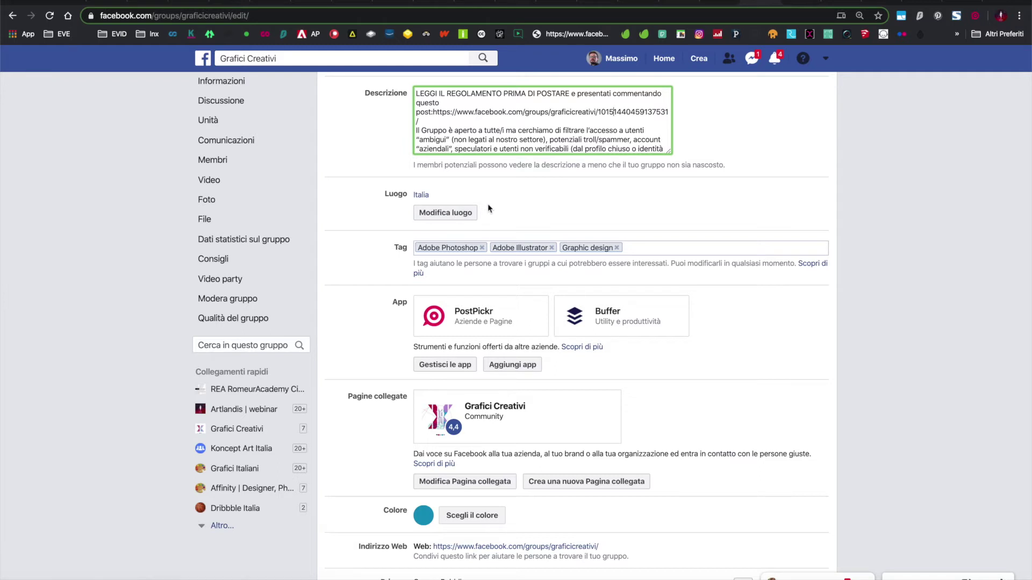
{"action": "scroll", "coordinate": [656, 244], "scroll_direction": "down", "scroll_amount": 2}
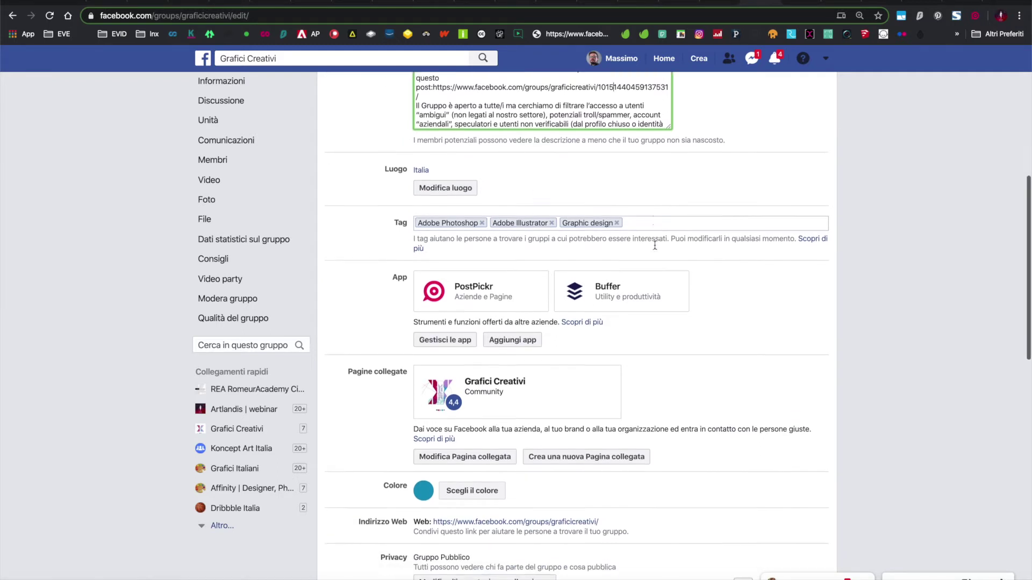
{"action": "scroll", "coordinate": [656, 249], "scroll_direction": "down", "scroll_amount": 5}
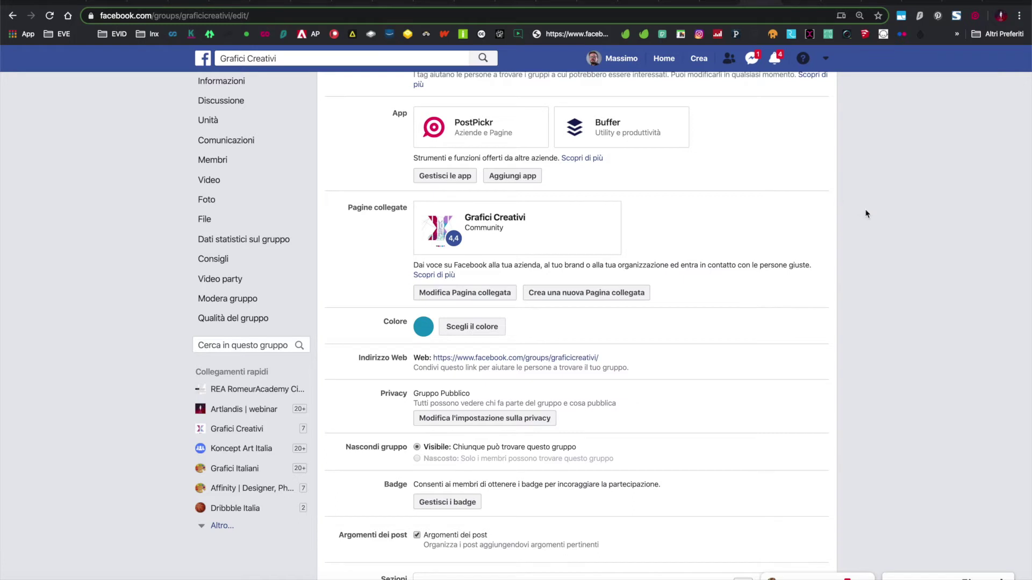
{"action": "scroll", "coordinate": [865, 214], "scroll_direction": "down", "scroll_amount": 1}
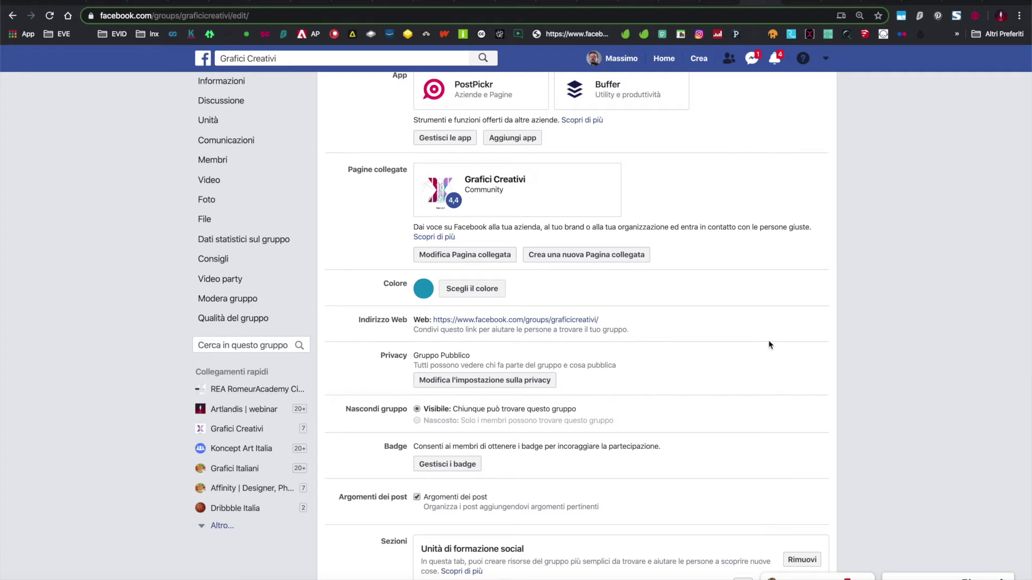
{"action": "scroll", "coordinate": [769, 343], "scroll_direction": "down", "scroll_amount": 2}
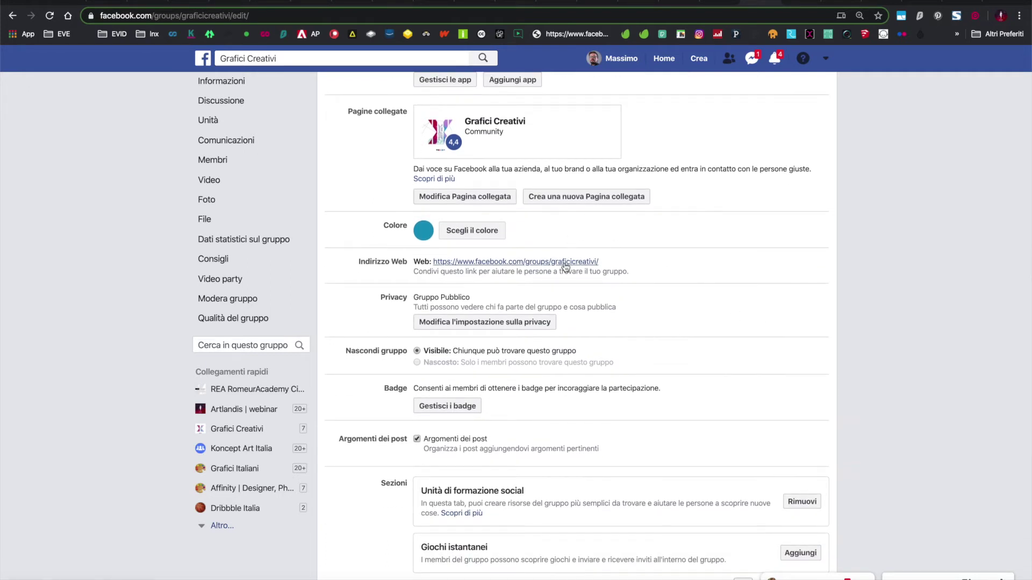
{"action": "scroll", "coordinate": [566, 267], "scroll_direction": "down", "scroll_amount": 6}
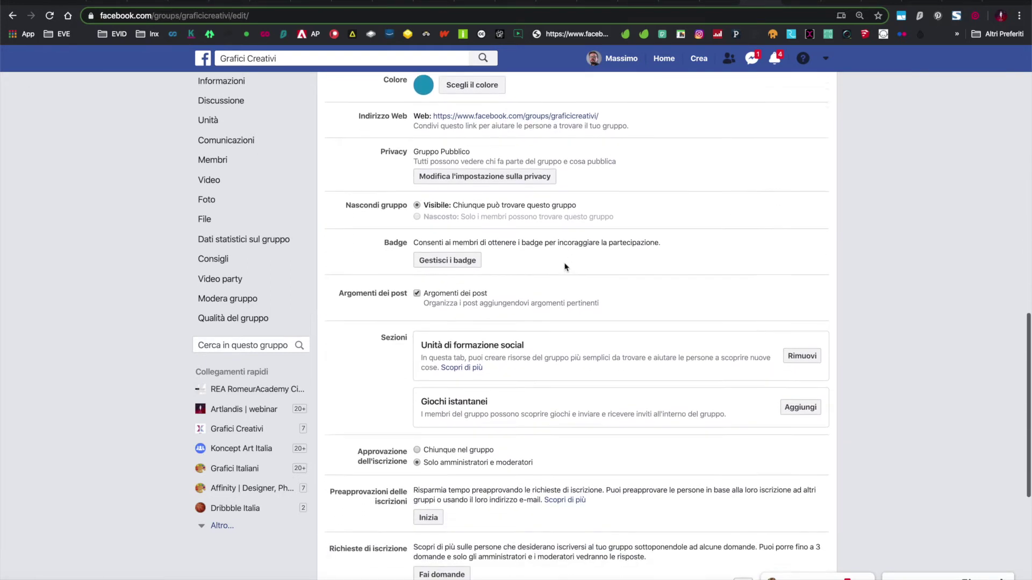
- Examine the group's badge options and the remaining settings from the Giochi istantanei section through membership requests to keyword alerts
{"action": "left_click", "coordinate": [475, 247]}
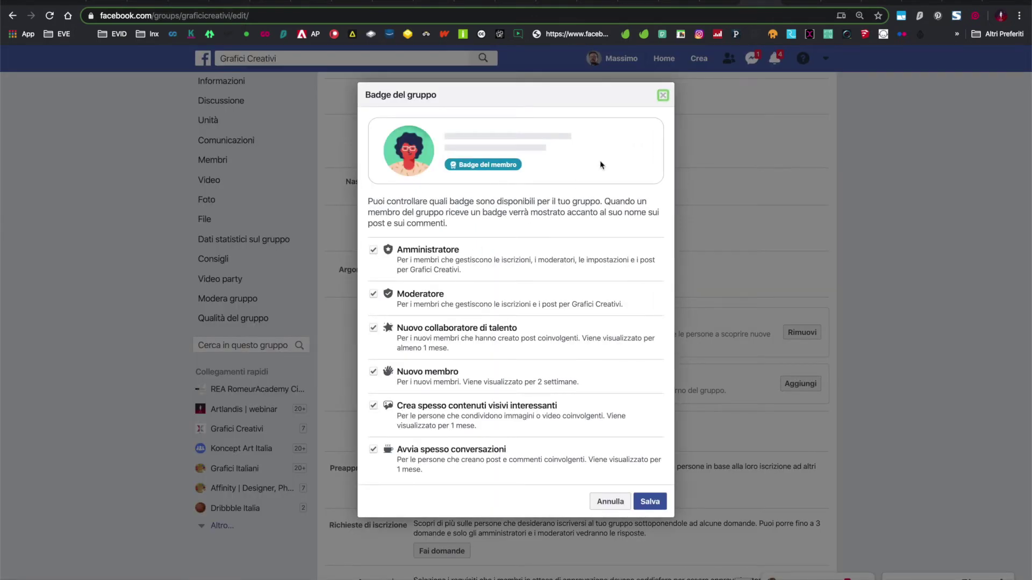
{"action": "left_click", "coordinate": [663, 97]}
{"action": "scroll", "coordinate": [702, 335], "scroll_direction": "down", "scroll_amount": 2}
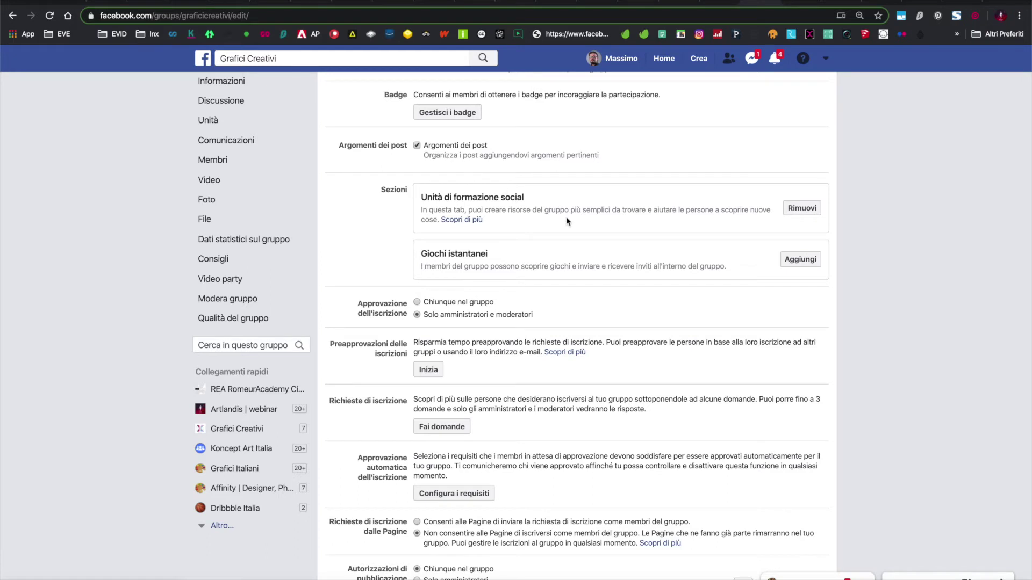
{"action": "scroll", "coordinate": [566, 221], "scroll_direction": "down", "scroll_amount": 1}
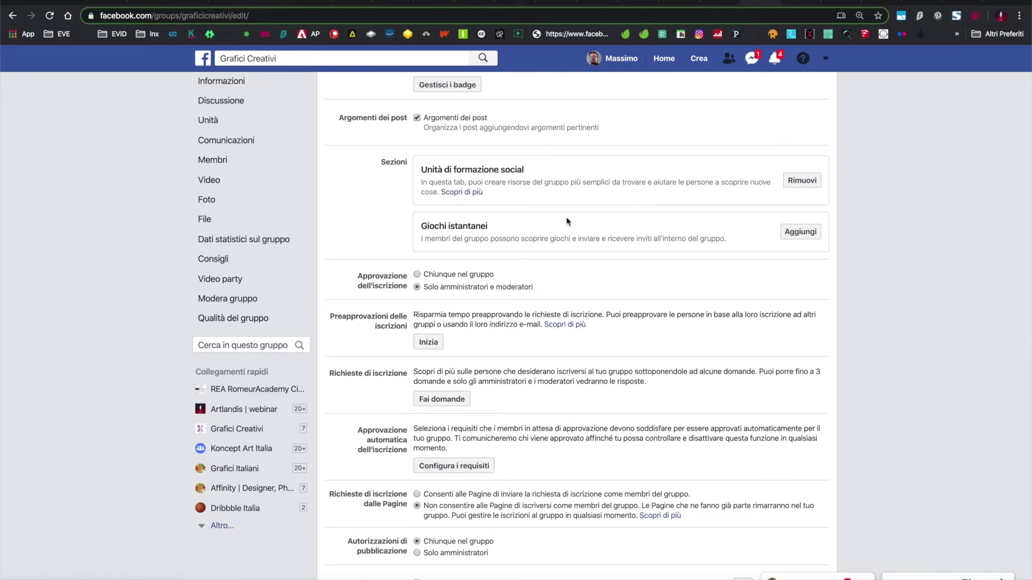
{"action": "mouse_move", "coordinate": [495, 231]}
{"action": "left_mouse_down"}
{"action": "mouse_move", "coordinate": [419, 225]}
{"action": "mouse_move", "coordinate": [491, 228]}
{"action": "left_mouse_up"}
{"action": "left_click", "coordinate": [427, 226]}
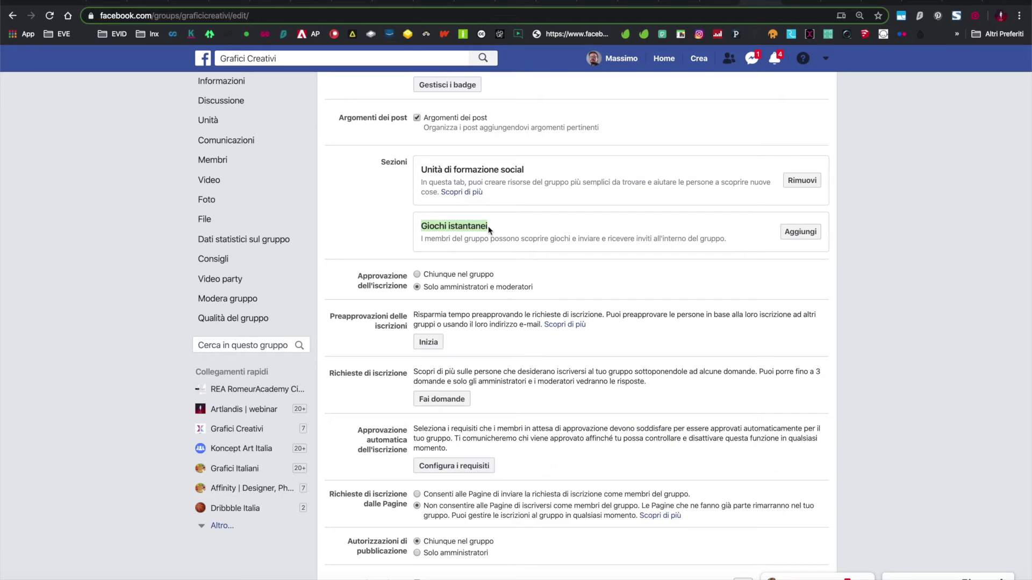
{"action": "scroll", "coordinate": [533, 276], "scroll_direction": "down", "scroll_amount": 3}
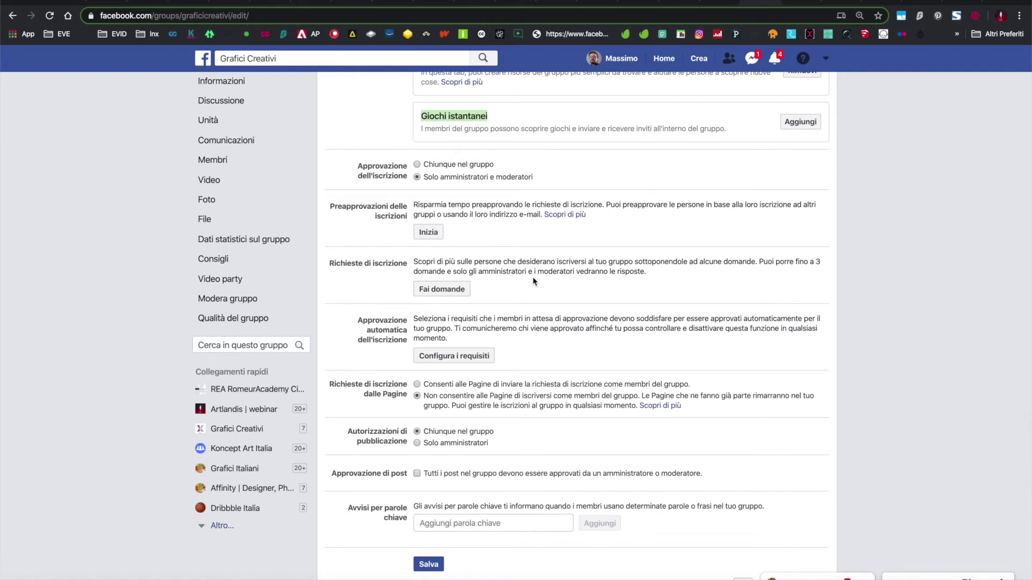
- Open the Modera gruppo area of the Grafici Creativi group and review the administrators' activity log
{"action": "scroll", "coordinate": [534, 276], "scroll_direction": "up", "scroll_amount": 15}
{"action": "scroll", "coordinate": [533, 277], "scroll_direction": "up", "scroll_amount": 5}
{"action": "left_click", "coordinate": [523, 278]}
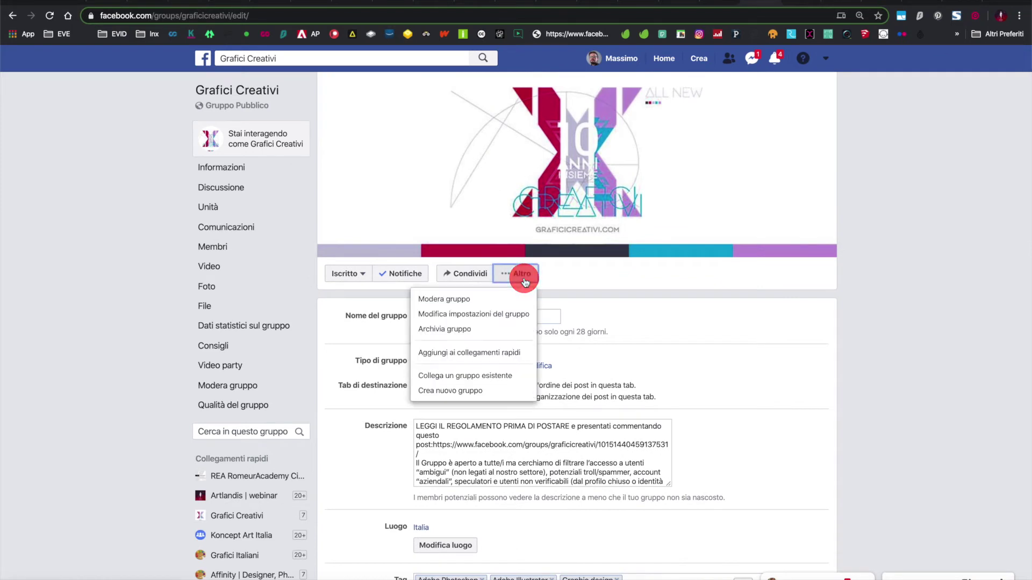
{"action": "left_click", "coordinate": [158, 329]}
{"action": "left_click", "coordinate": [215, 387]}
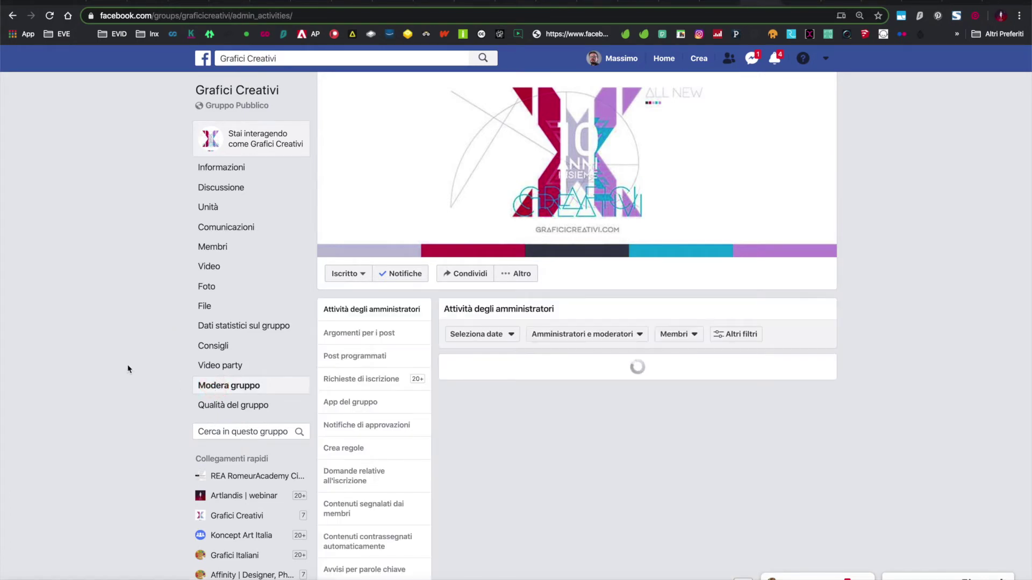
{"action": "scroll", "coordinate": [127, 370], "scroll_direction": "down", "scroll_amount": 1}
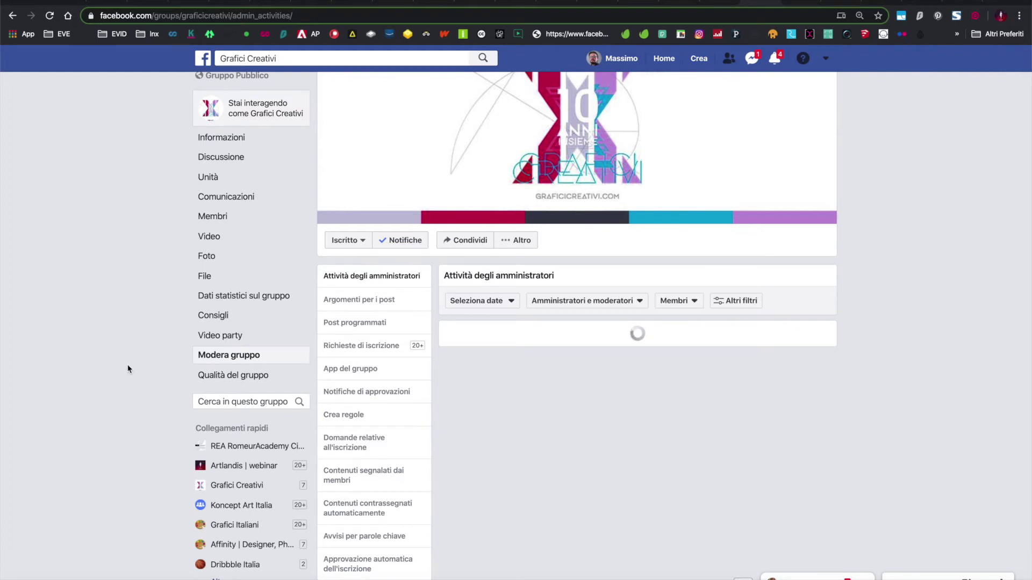
{"action": "scroll", "coordinate": [127, 364], "scroll_direction": "down", "scroll_amount": 1}
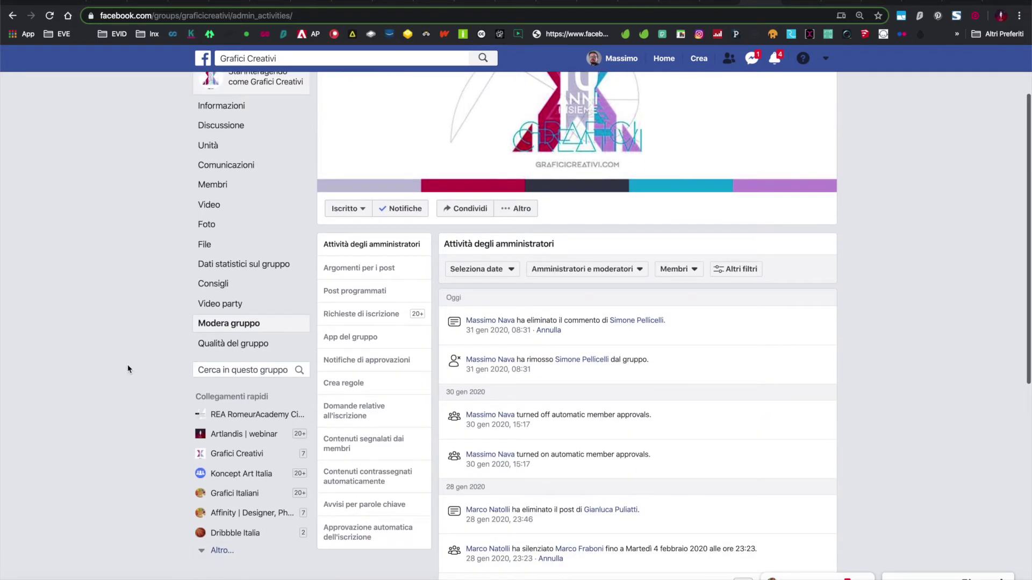
- Examine the group's Crea regole section with its sample rules and the Avvisi per parole chiave section
{"action": "left_click", "coordinate": [364, 386]}
{"action": "scroll", "coordinate": [363, 392], "scroll_direction": "down", "scroll_amount": 1}
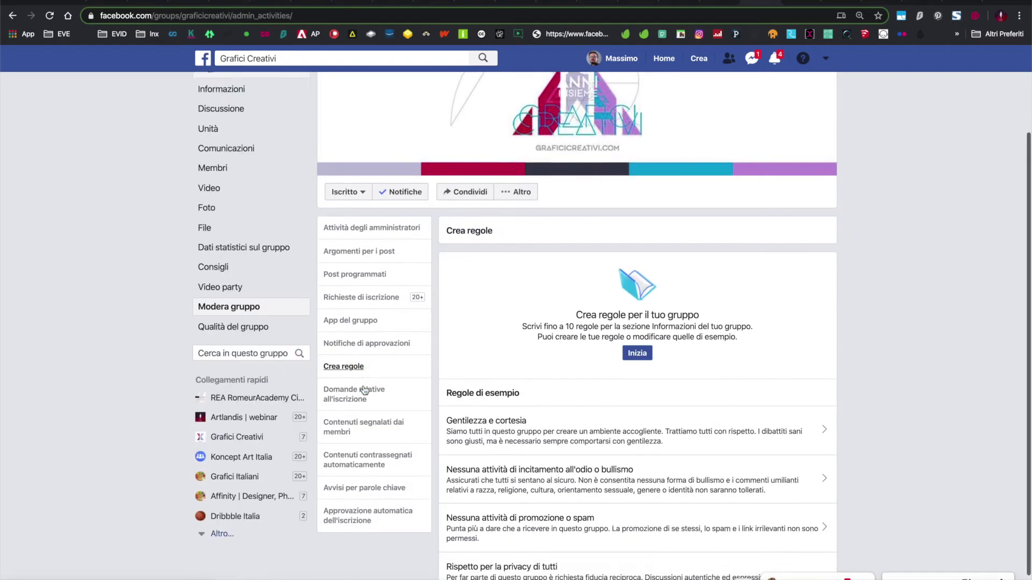
{"action": "left_click", "coordinate": [389, 490]}
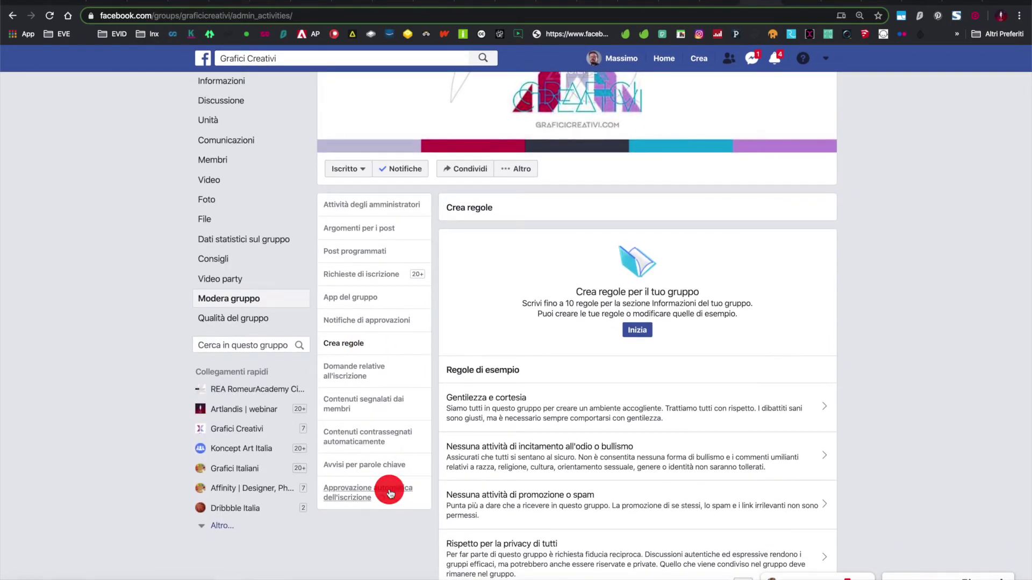
{"action": "left_click", "coordinate": [380, 540]}
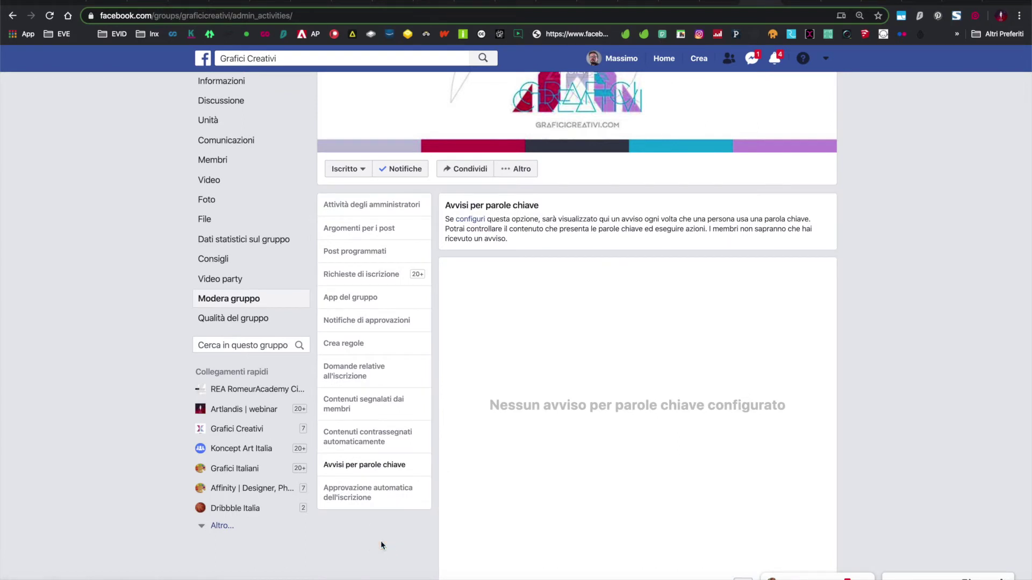
{"action": "scroll", "coordinate": [381, 541], "scroll_direction": "up", "scroll_amount": 3}
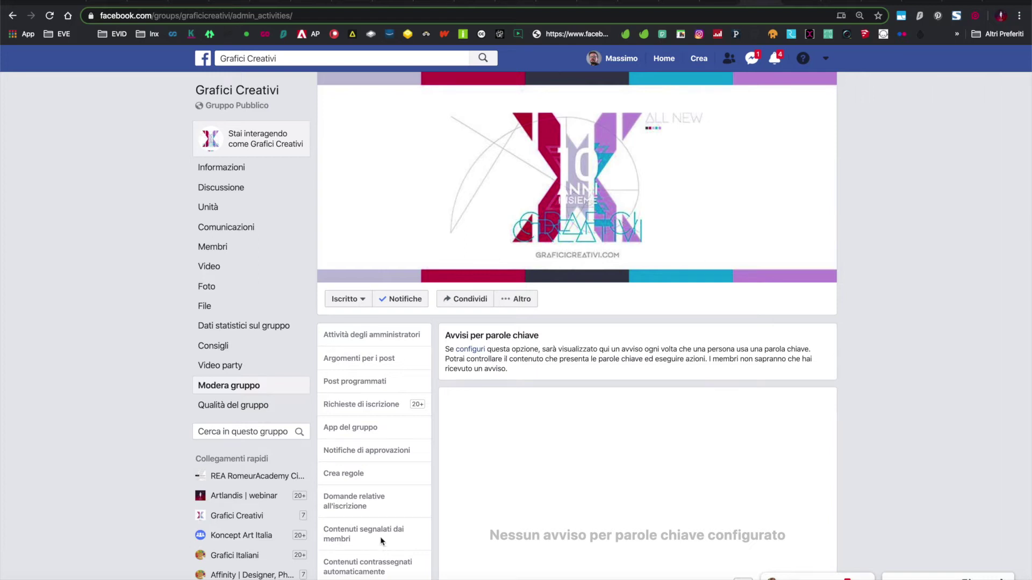
- Return to the Grafici Creativi discussion, and revisit the Artlandis' TutorLive 6.5 group and the Artlandis | webinar page's group list
{"action": "left_click", "coordinate": [230, 92]}
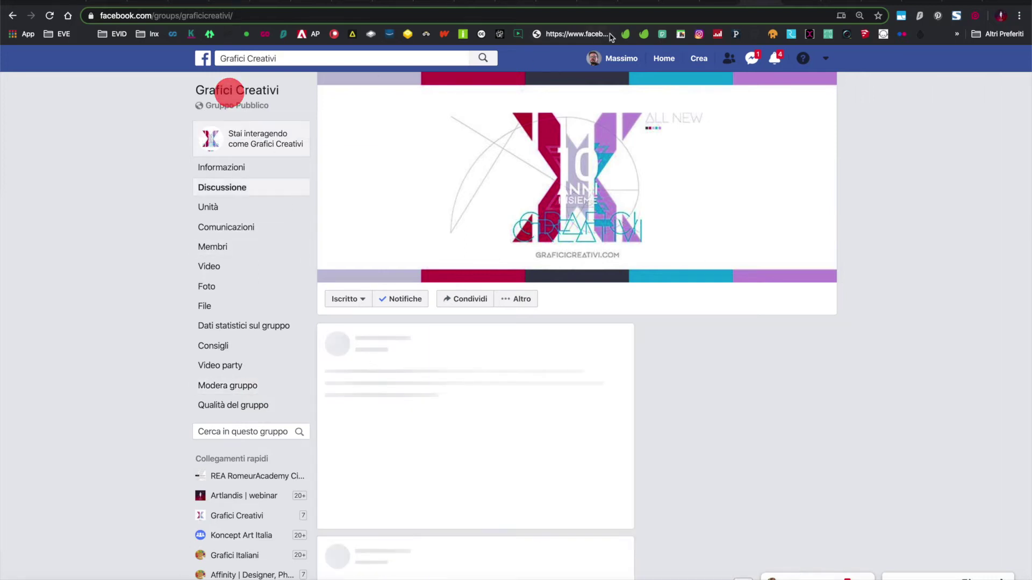
{"action": "left_click", "coordinate": [672, 6]}
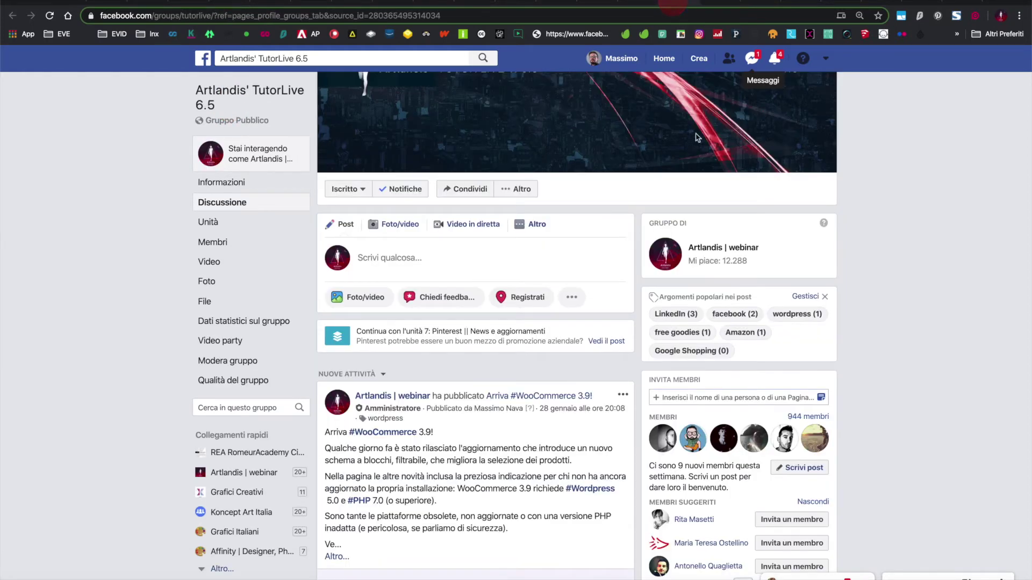
{"action": "left_click", "coordinate": [637, 3]}
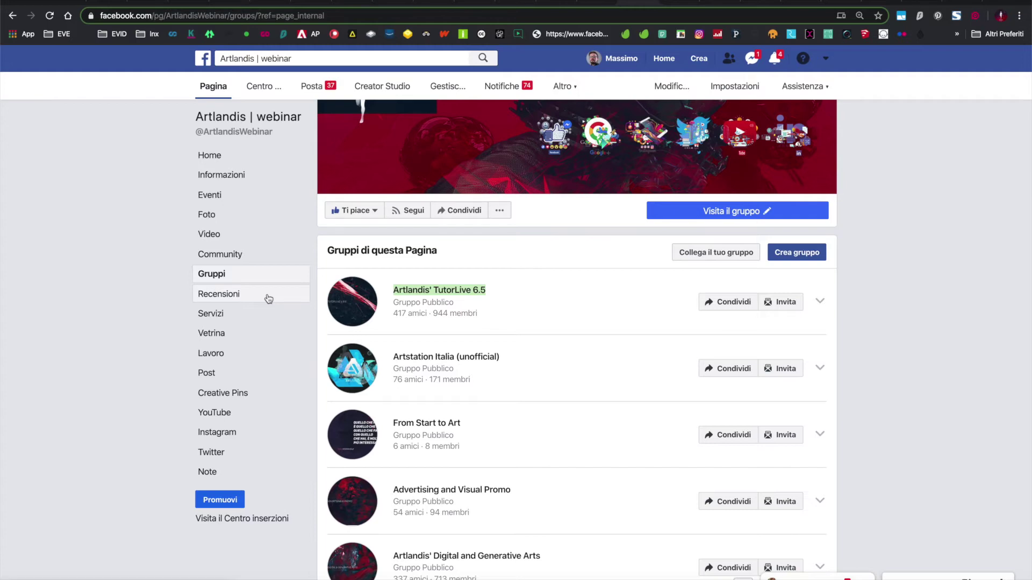
- Go to the home of the Ciro Pizzeria sim test 2020 page and expand its full list of sections
{"action": "left_click", "coordinate": [603, 4]}
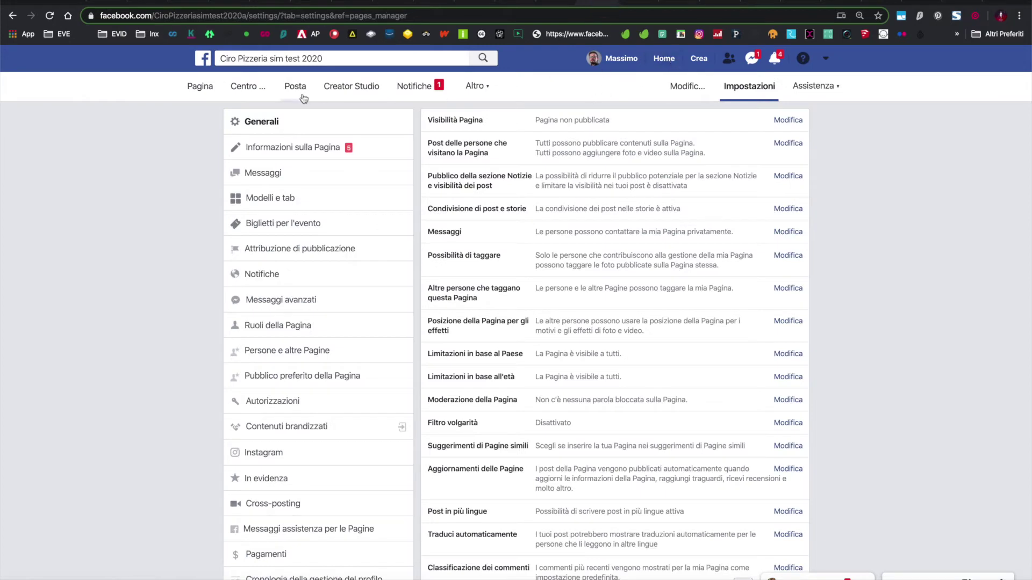
{"action": "left_click", "coordinate": [209, 90]}
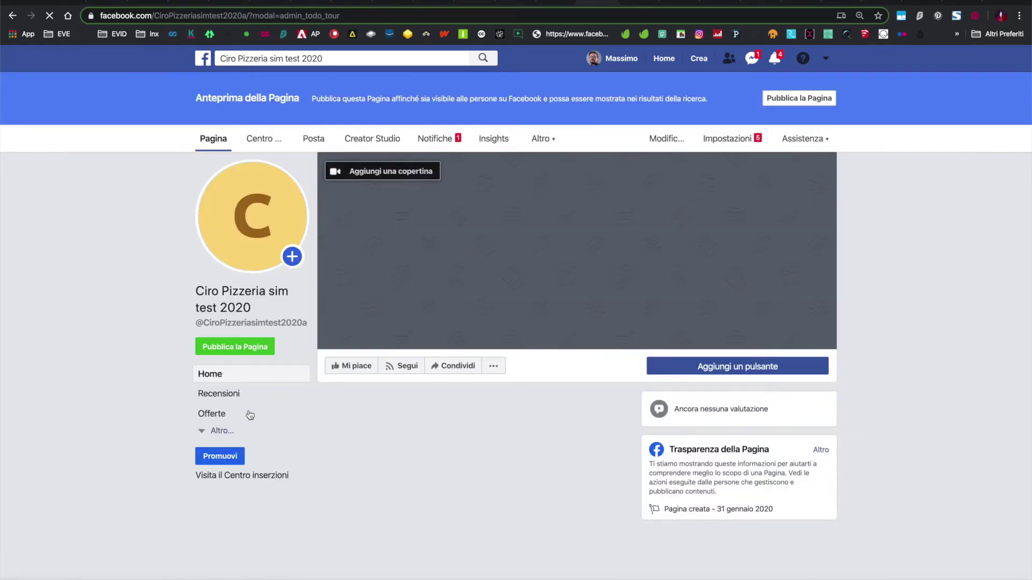
{"action": "left_click", "coordinate": [226, 429]}
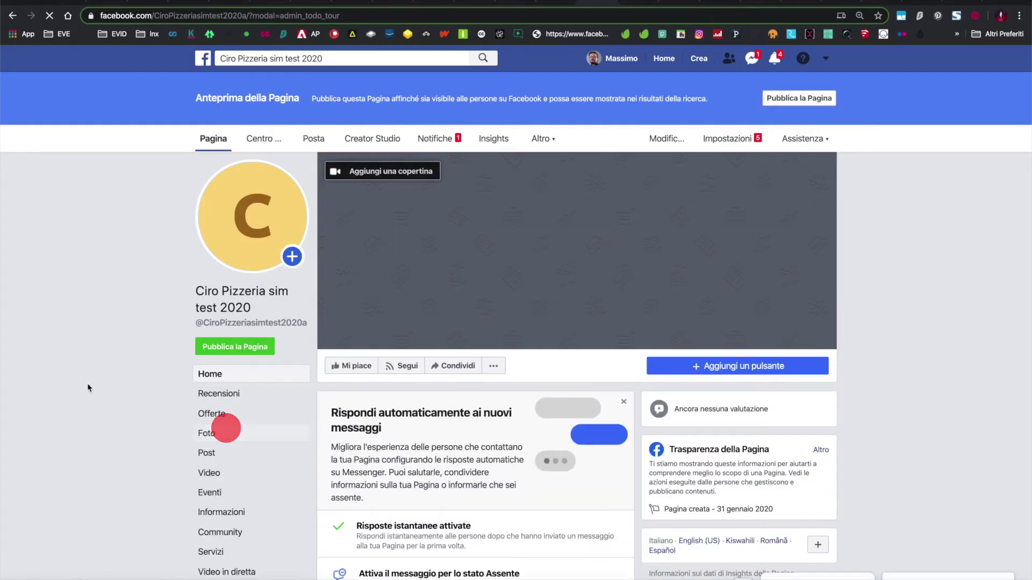
{"action": "scroll", "coordinate": [89, 387], "scroll_direction": "down", "scroll_amount": 4}
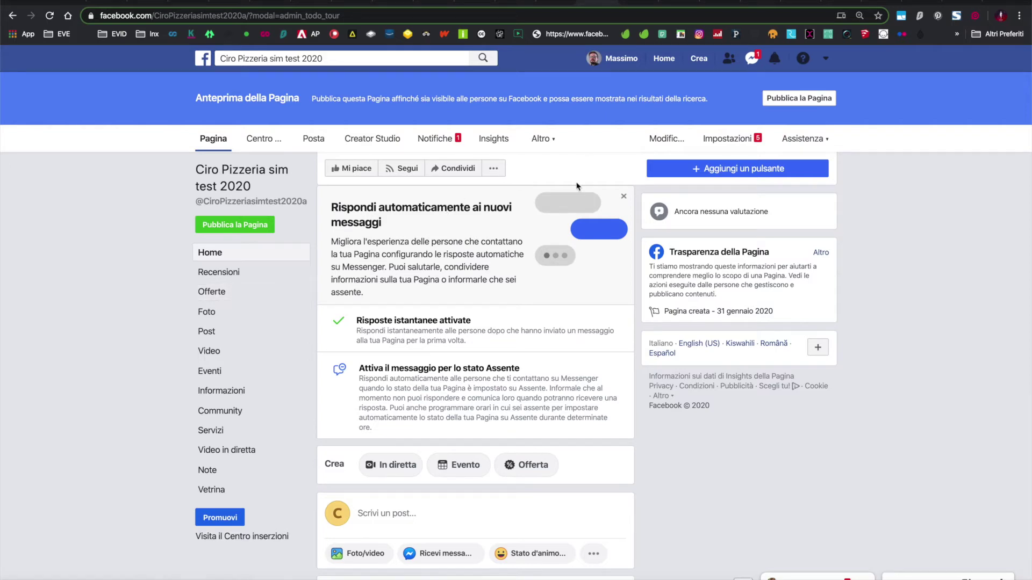
- Open the pizzeria page's Modelli e tab settings, and view the Recensioni tab's options without saving
{"action": "left_click", "coordinate": [719, 141]}
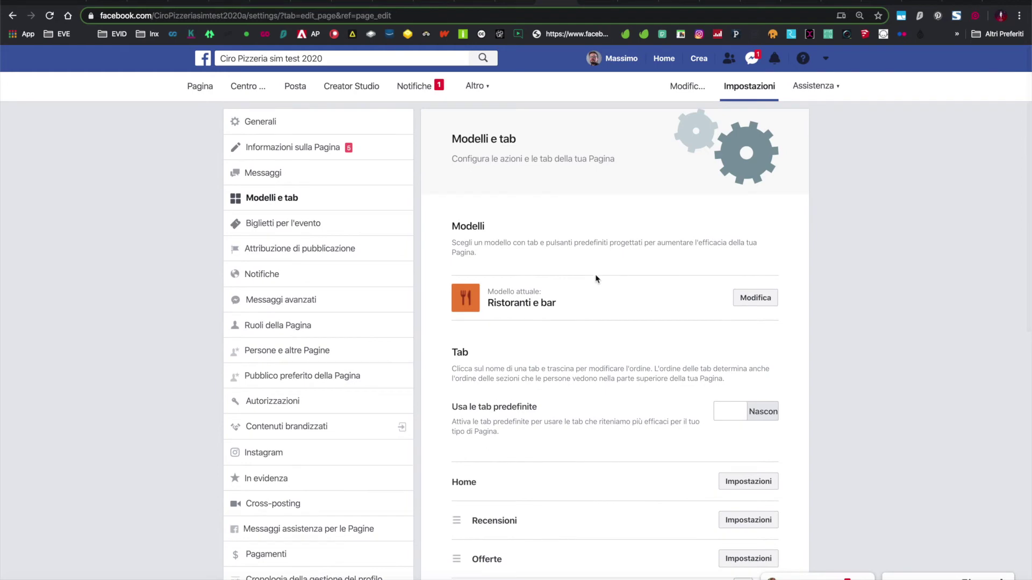
{"action": "scroll", "coordinate": [603, 337], "scroll_direction": "down", "scroll_amount": 6}
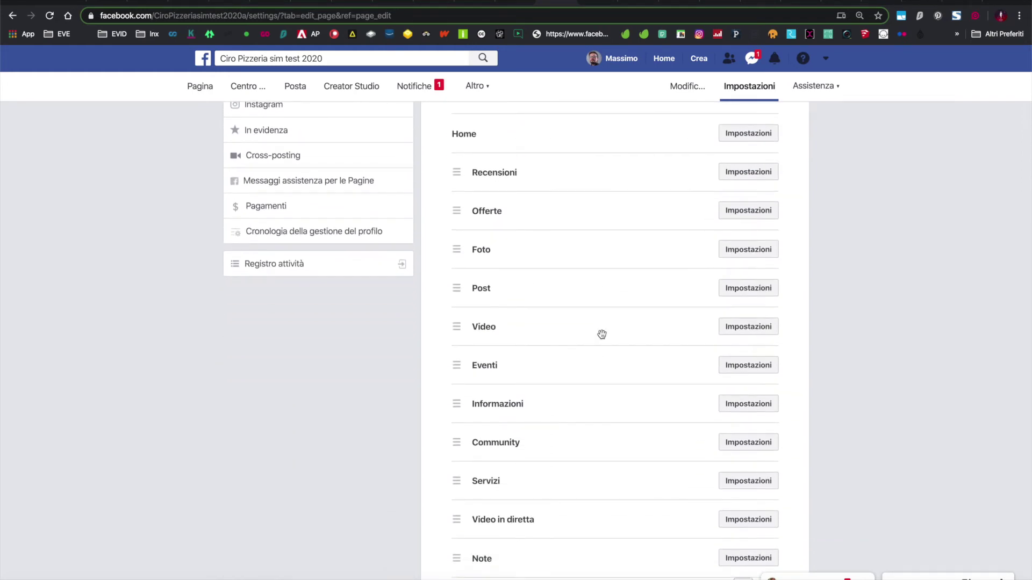
{"action": "left_click", "coordinate": [747, 172]}
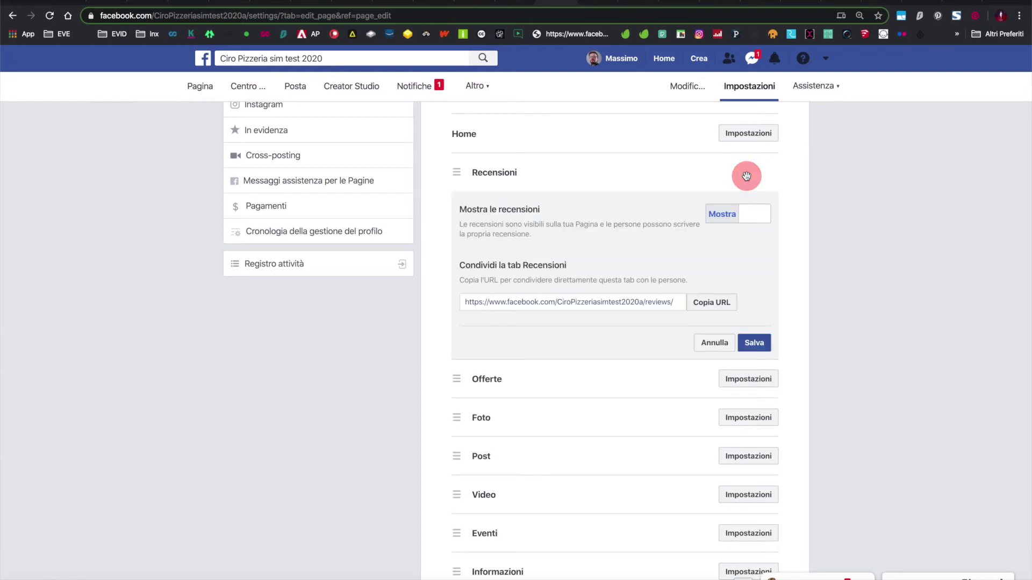
{"action": "left_click", "coordinate": [720, 342]}
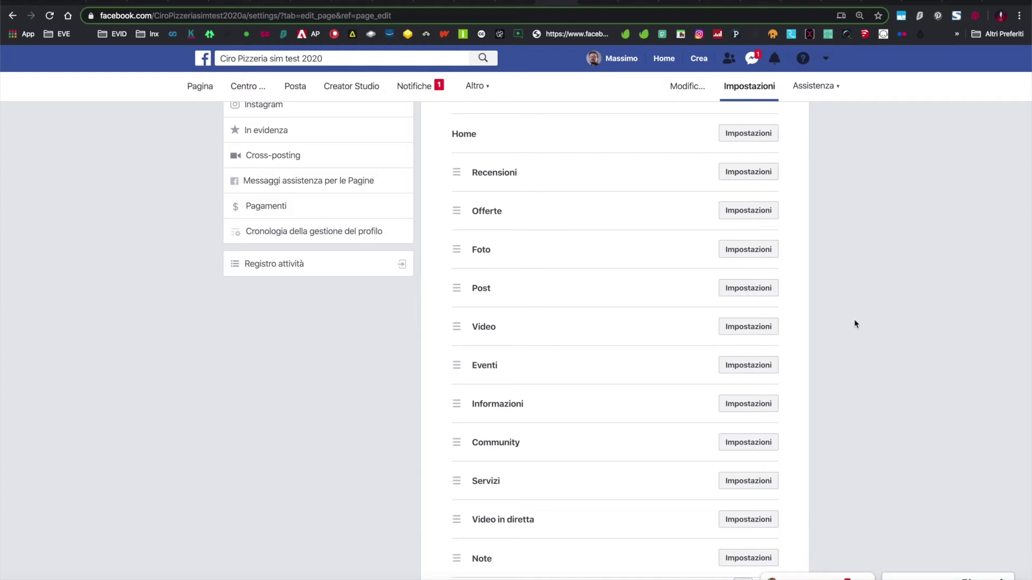
- Move the Informazioni tab above Eventi in the pizzeria page's tab order
{"action": "mouse_move", "coordinate": [456, 404]}
{"action": "left_mouse_down"}
{"action": "mouse_move", "coordinate": [456, 361]}
{"action": "mouse_move", "coordinate": [457, 403]}
{"action": "left_mouse_up"}
{"action": "scroll", "coordinate": [458, 401], "scroll_direction": "up", "scroll_amount": 4}
{"action": "scroll", "coordinate": [458, 401], "scroll_direction": "up", "scroll_amount": 3}
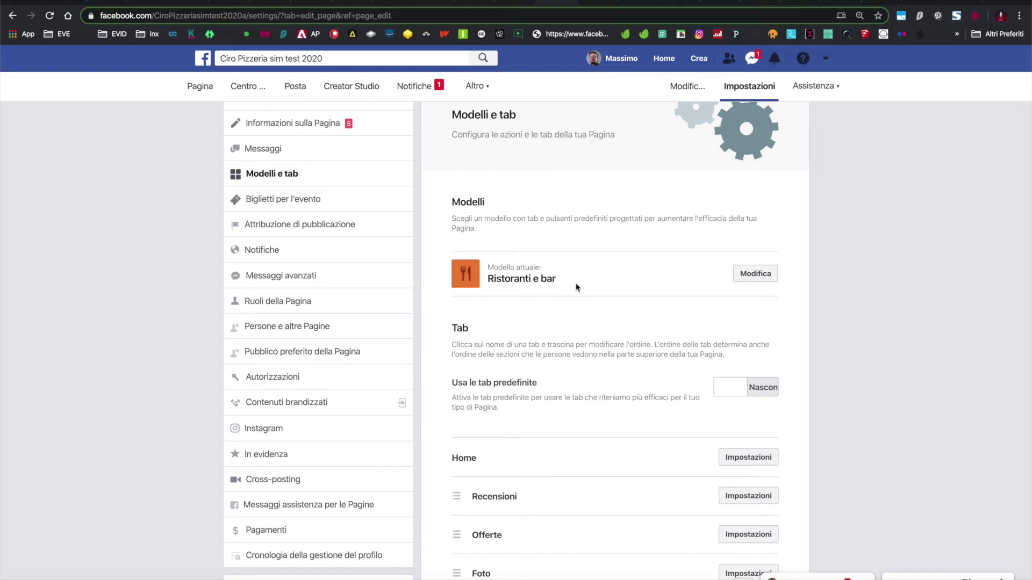
- View the Note tab's visibility and sharing options in the Modelli e tab settings
{"action": "scroll", "coordinate": [576, 287], "scroll_direction": "down", "scroll_amount": 10}
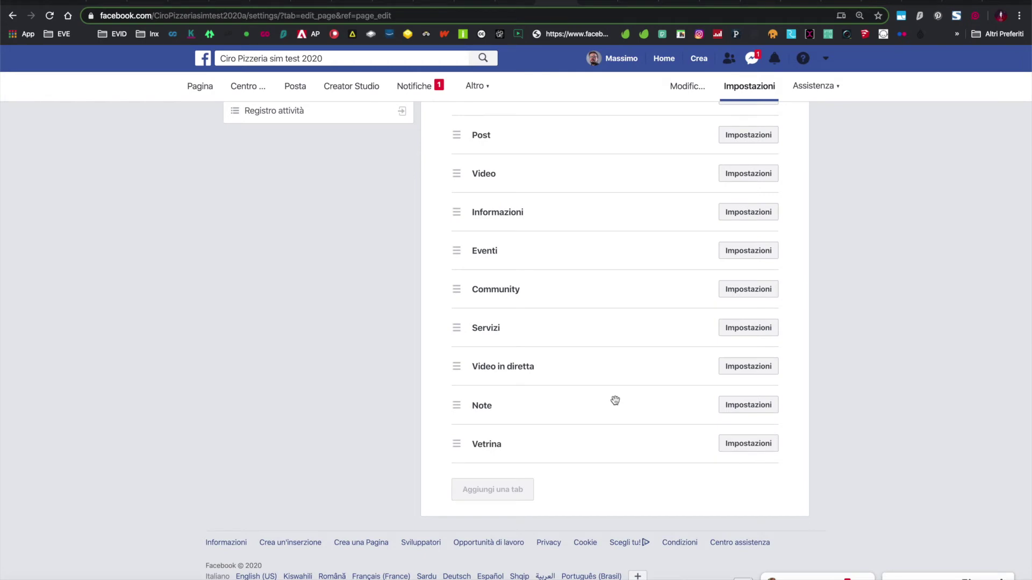
{"action": "left_click", "coordinate": [727, 406]}
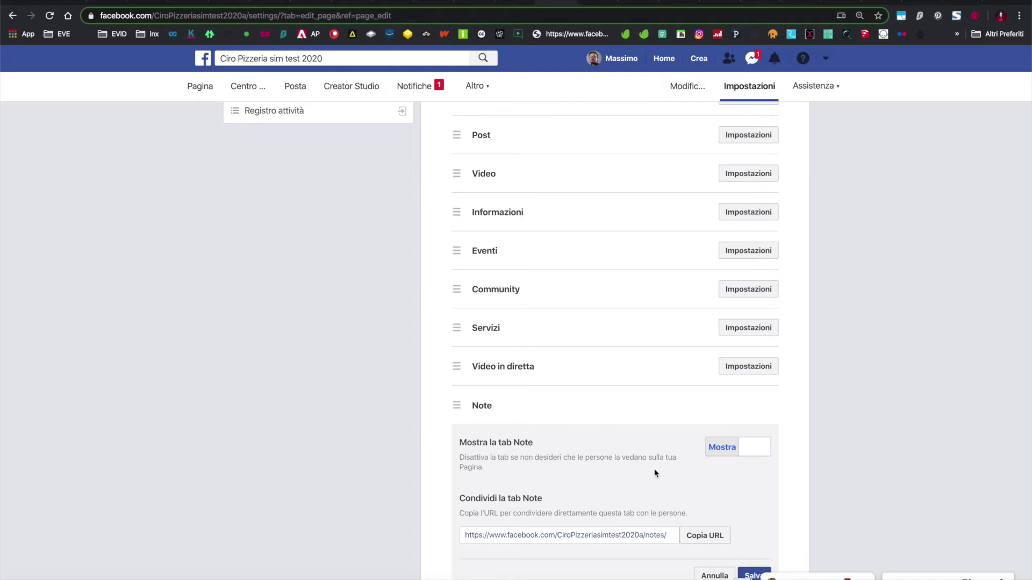
{"action": "scroll", "coordinate": [653, 469], "scroll_direction": "up", "scroll_amount": 10}
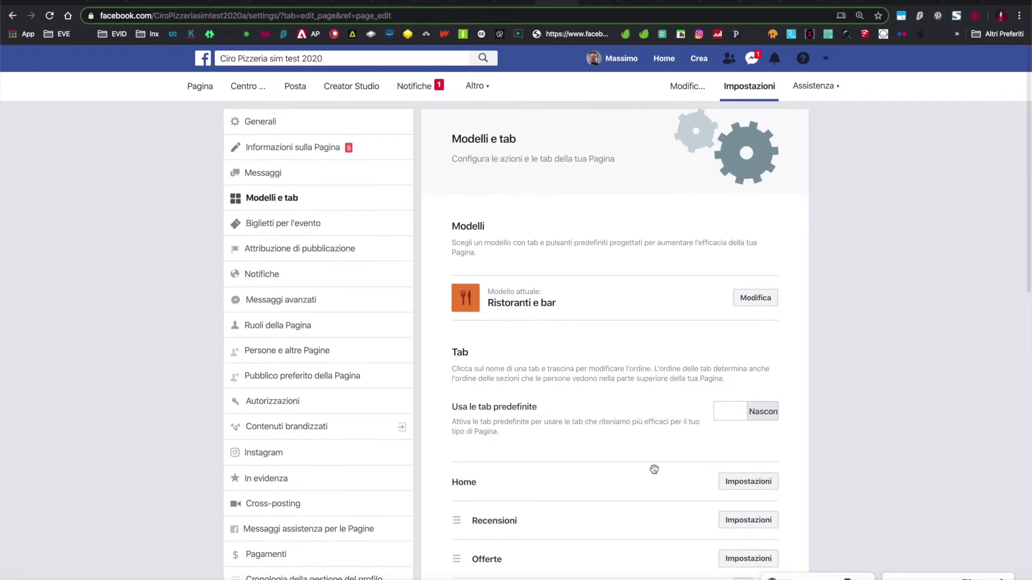
- Compare the section lists of the pizzeria page and the Artlandis | webinar page, and return to the Modelli e tab settings
{"action": "left_click", "coordinate": [597, 6]}
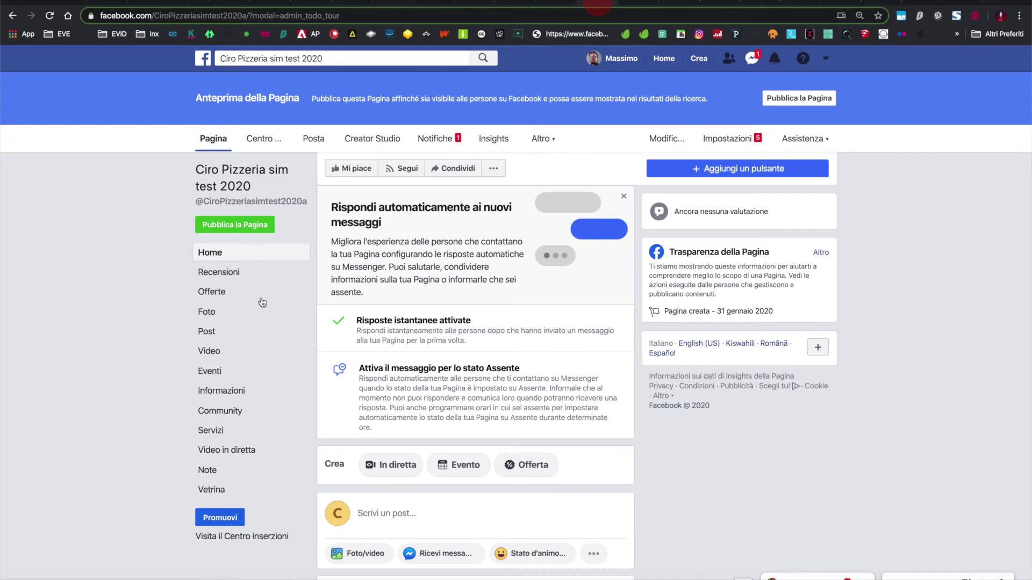
{"action": "left_click", "coordinate": [637, 4]}
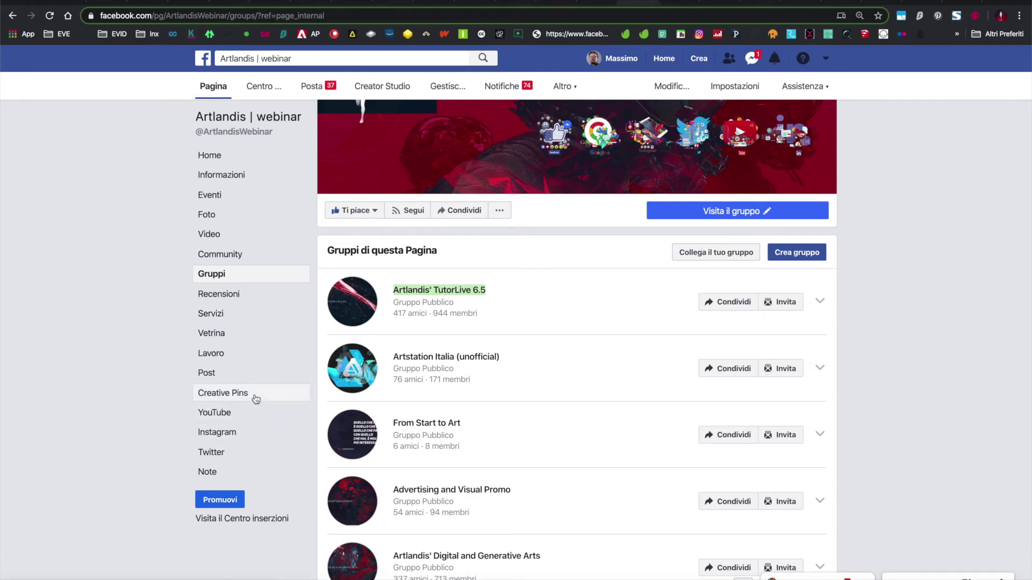
{"action": "left_click", "coordinate": [589, 5]}
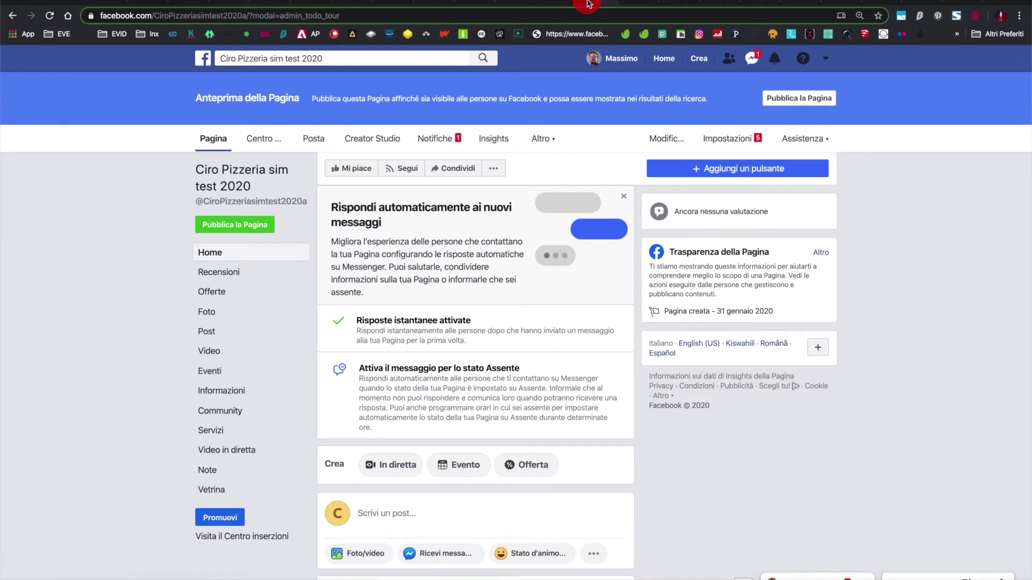
{"action": "left_click", "coordinate": [556, 4]}
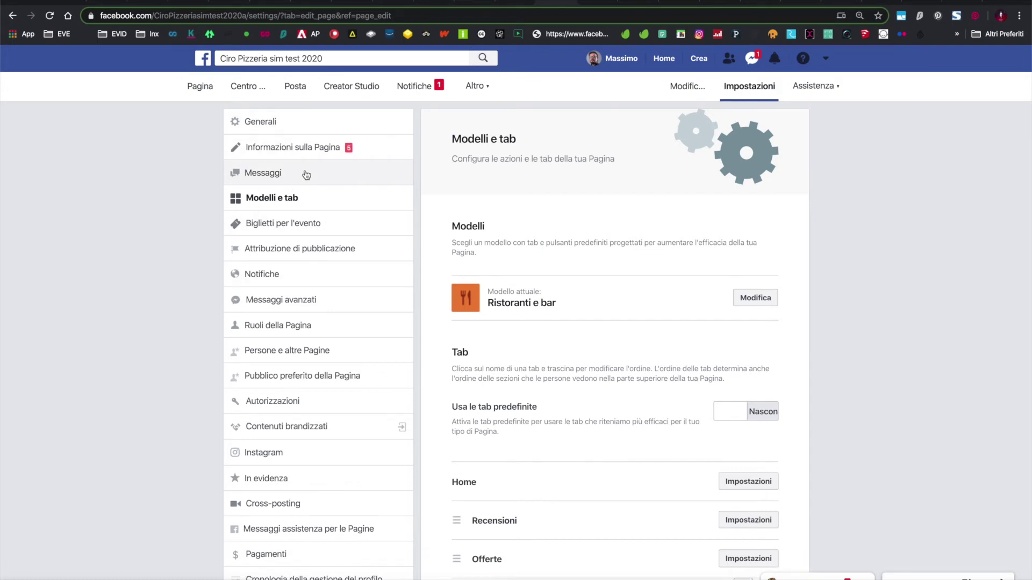
- Open the pizzeria page's Biglietti per l'evento settings and highlight the word Eventbrite in the heading
{"action": "left_click", "coordinate": [342, 223]}
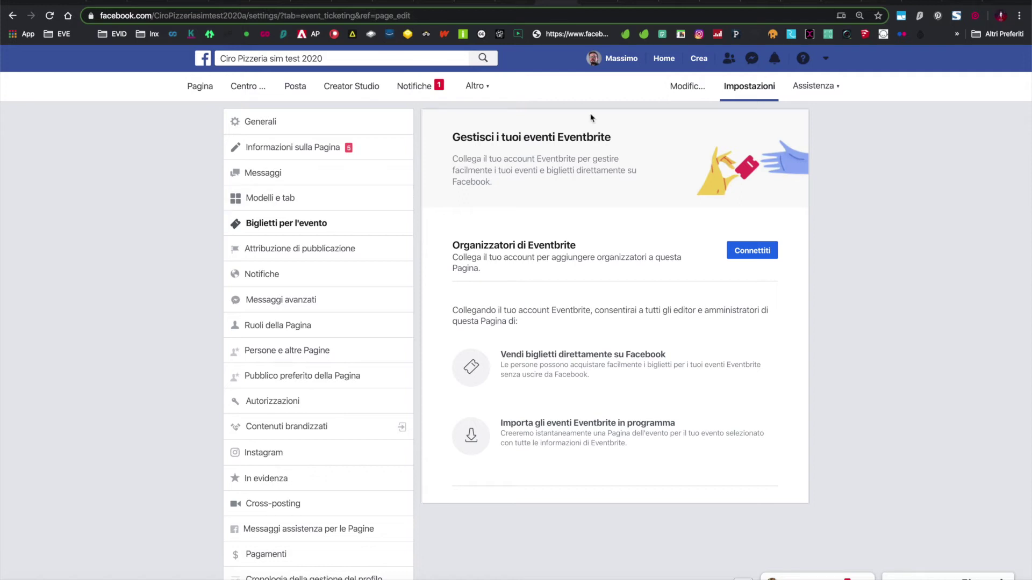
{"action": "left_click_drag", "start_coordinate": [559, 139], "coordinate": [610, 139]}
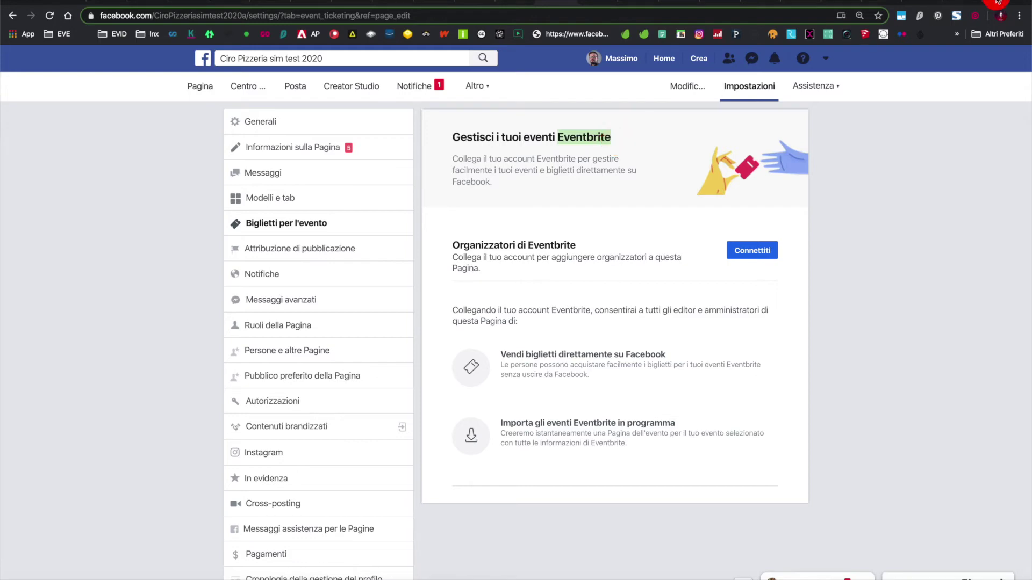
- Open eventbrite.it in a new browser tab, dismiss the cookie banner and sign in with the Facebook account
{"action": "key", "text": "super+t"}
{"action": "type", "text": "eventbrite.it"}
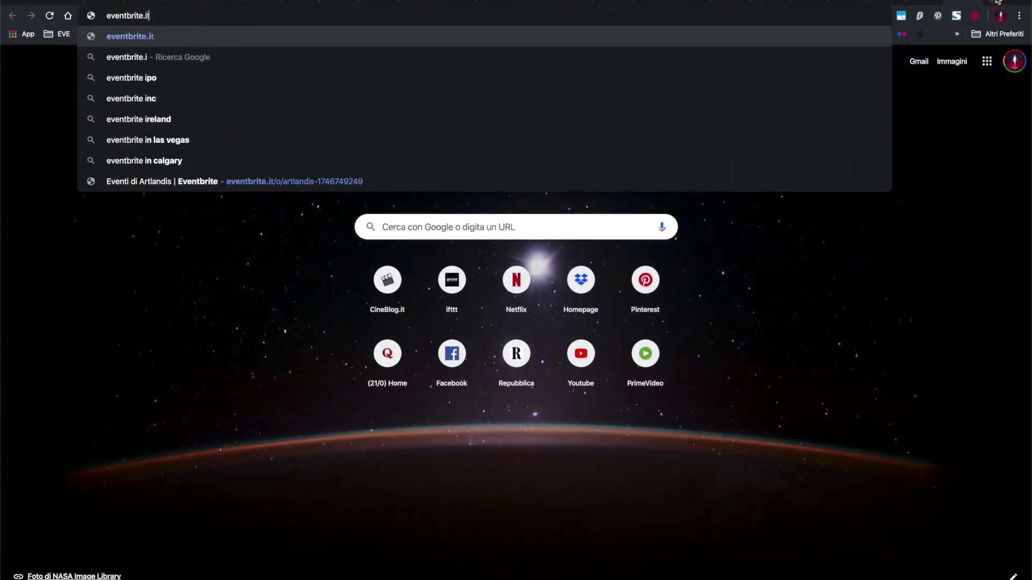
{"action": "key", "text": "Return"}
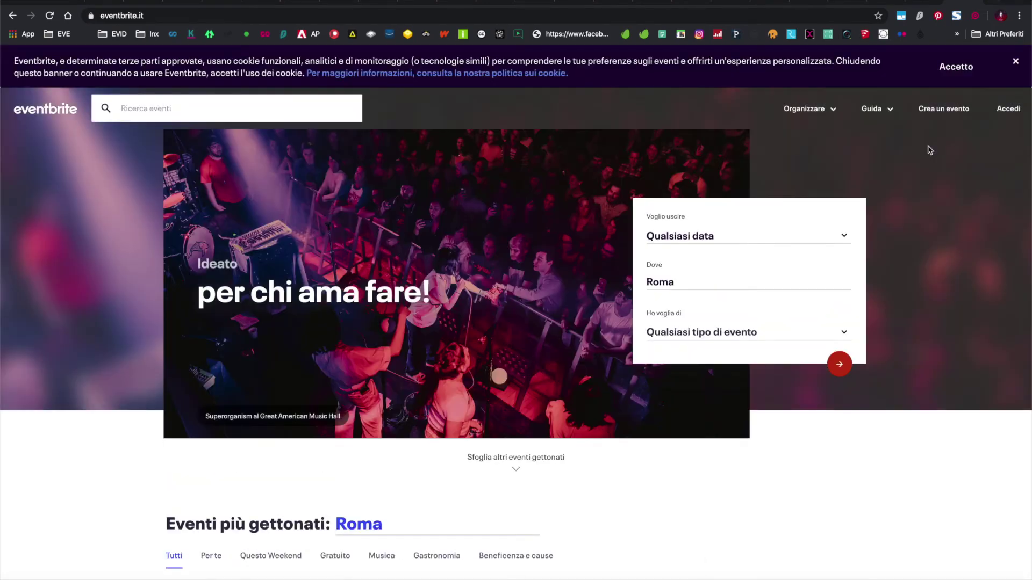
{"action": "left_click", "coordinate": [1015, 62]}
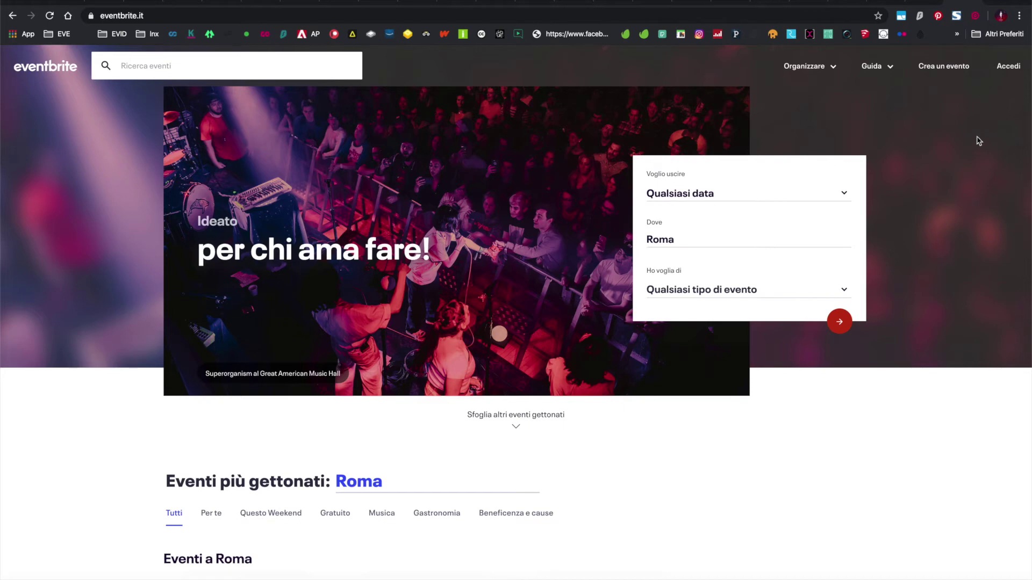
{"action": "left_click", "coordinate": [1002, 67]}
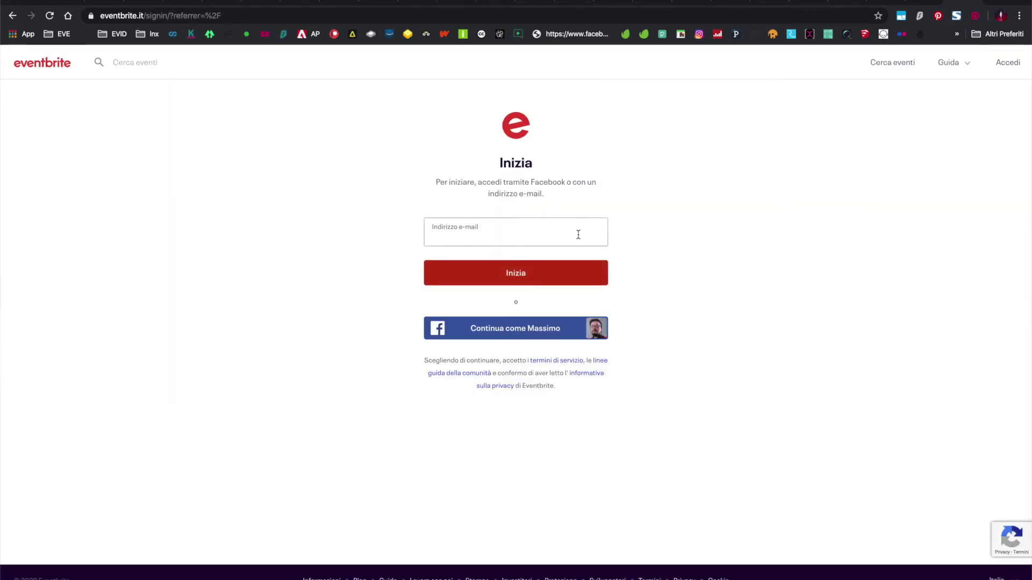
{"action": "left_click", "coordinate": [556, 336]}
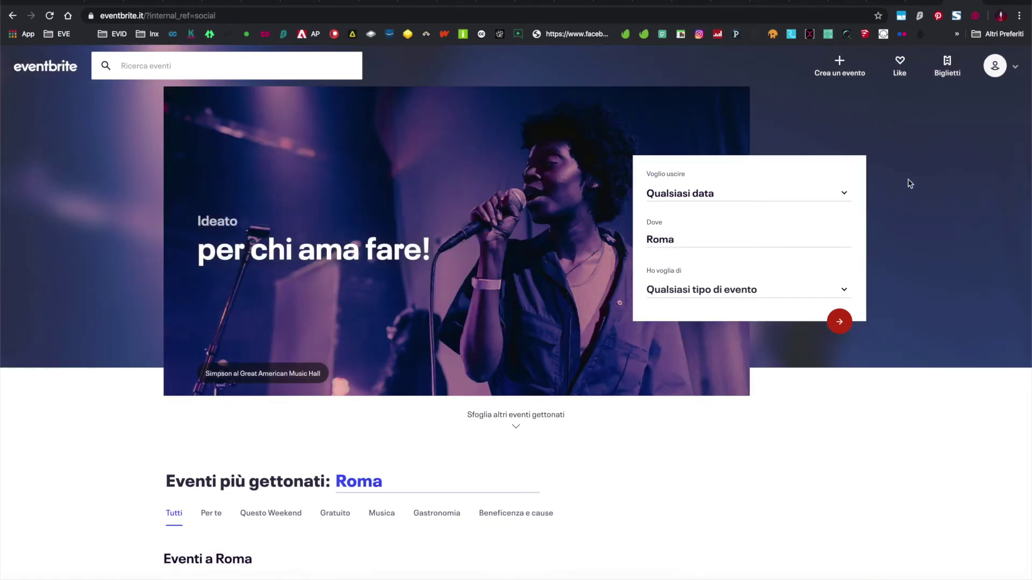
- View the account's Gestione eventi list and look through the Artlandis organizer profile
{"action": "left_click", "coordinate": [1014, 76]}
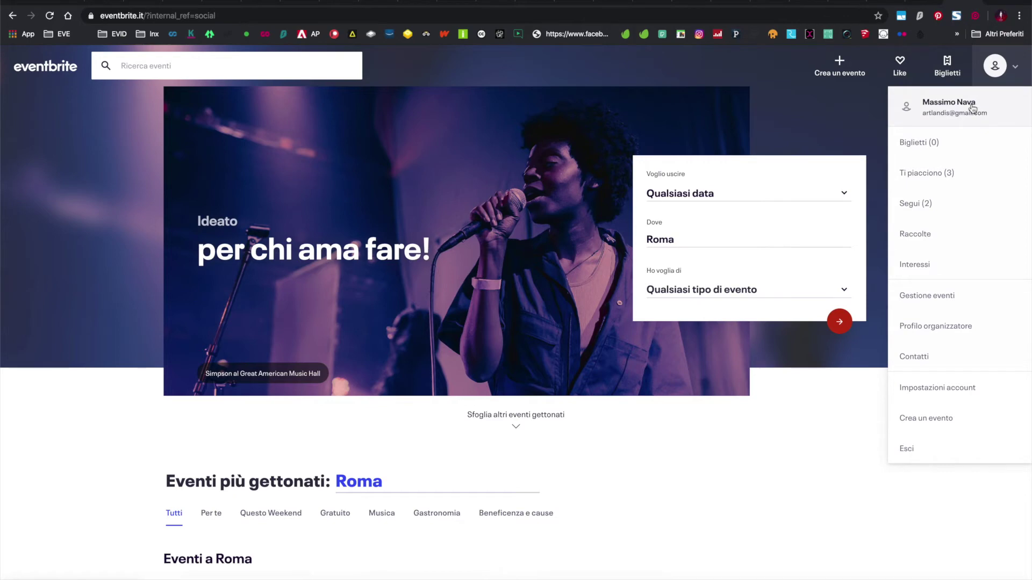
{"action": "left_click", "coordinate": [930, 295]}
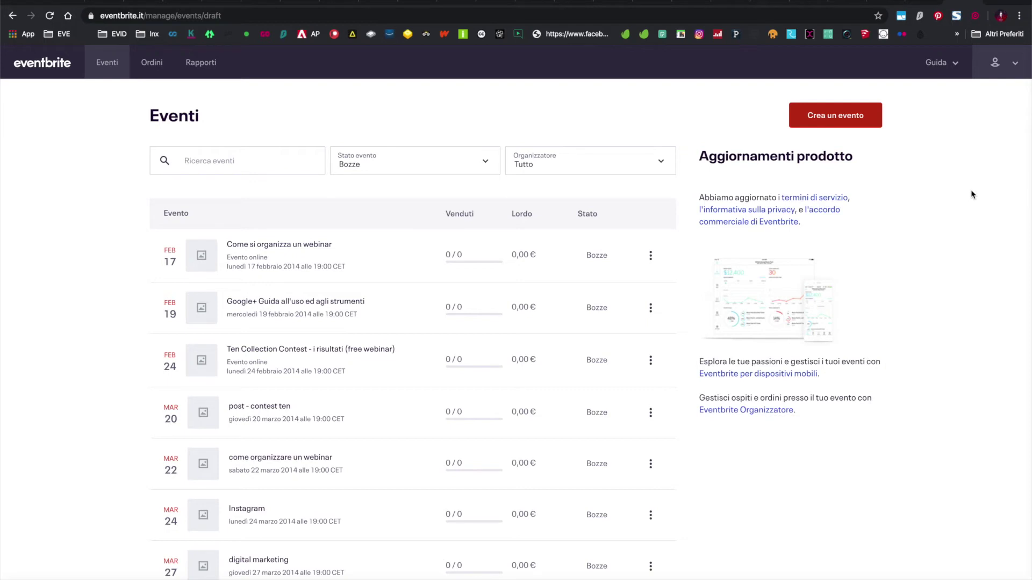
{"action": "left_click", "coordinate": [995, 65]}
{"action": "left_click", "coordinate": [996, 67]}
{"action": "left_click", "coordinate": [996, 72]}
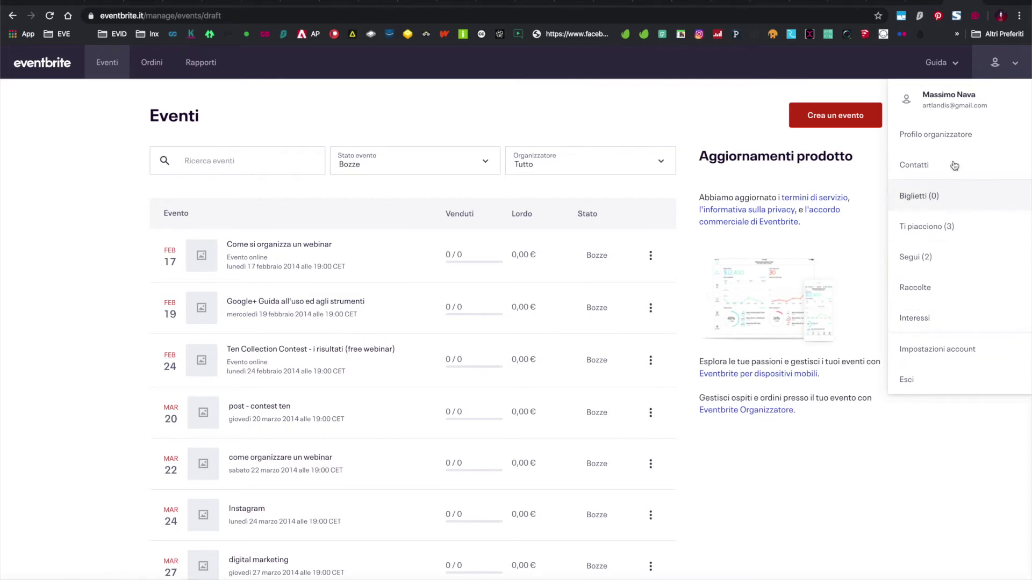
{"action": "left_click", "coordinate": [948, 141]}
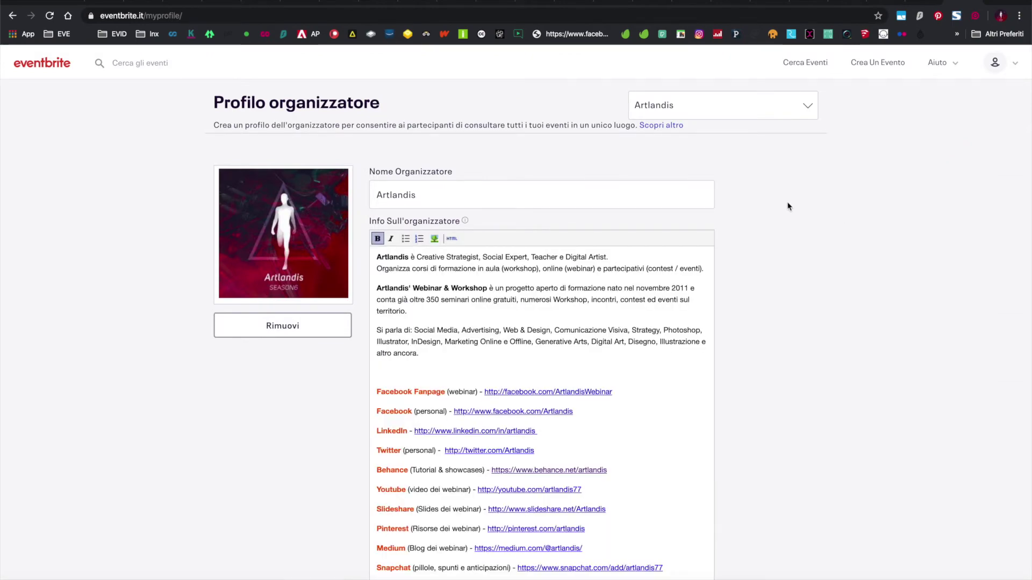
{"action": "scroll", "coordinate": [788, 206], "scroll_direction": "down", "scroll_amount": 3}
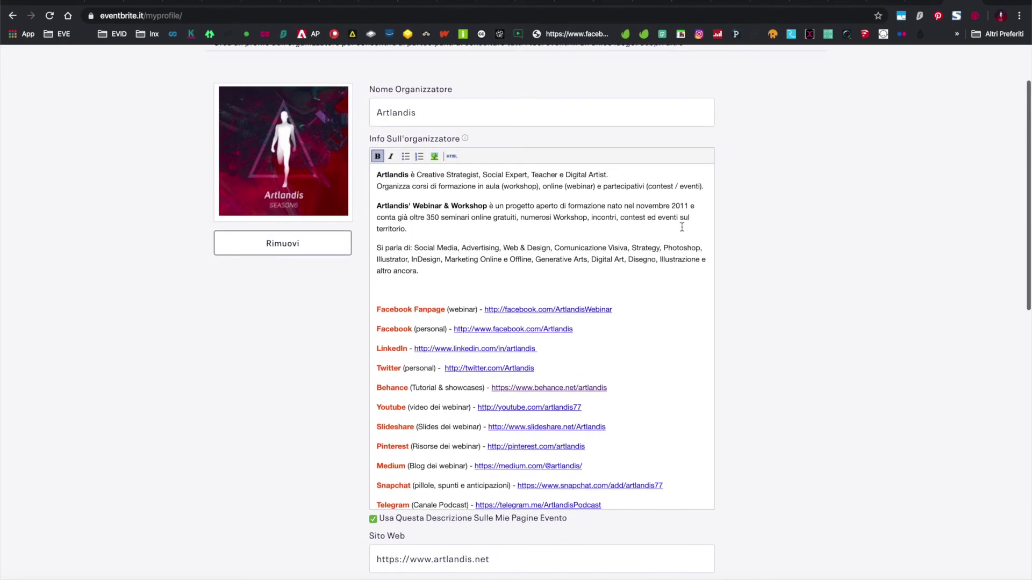
{"action": "scroll", "coordinate": [715, 242], "scroll_direction": "up", "scroll_amount": 1}
{"action": "scroll", "coordinate": [752, 258], "scroll_direction": "down", "scroll_amount": 4}
{"action": "scroll", "coordinate": [752, 261], "scroll_direction": "down", "scroll_amount": 6}
{"action": "scroll", "coordinate": [752, 257], "scroll_direction": "down", "scroll_amount": 2}
{"action": "scroll", "coordinate": [751, 257], "scroll_direction": "up", "scroll_amount": 12}
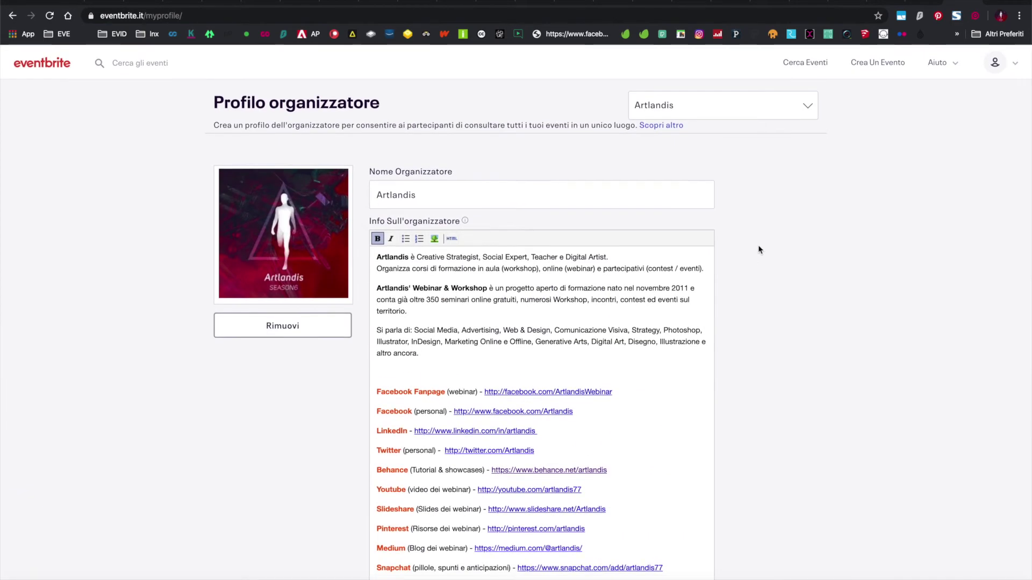
- Switch the organizer profile to the one under the organizer's personal name and look over its details
{"action": "left_click", "coordinate": [800, 98]}
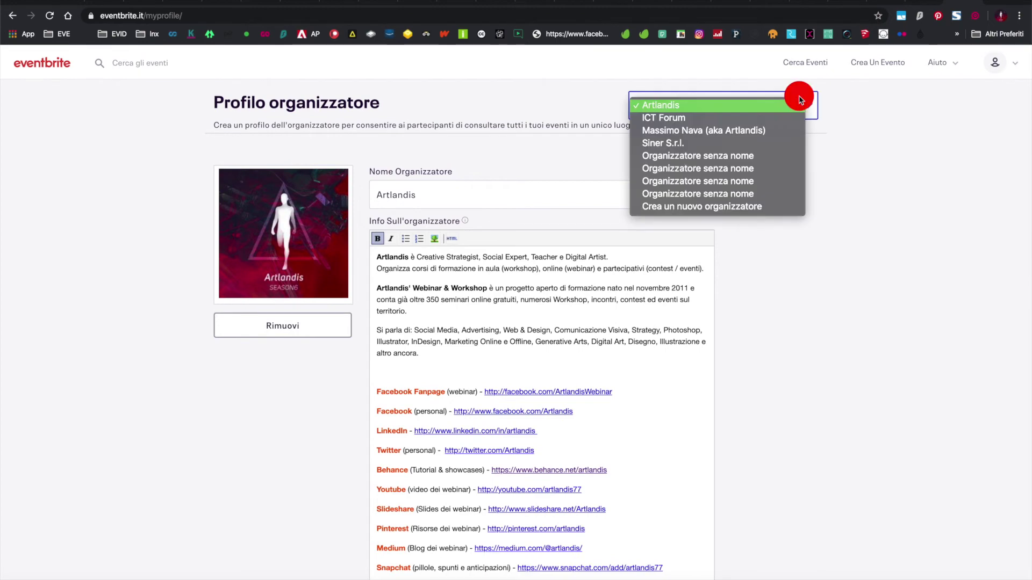
{"action": "left_click", "coordinate": [793, 131]}
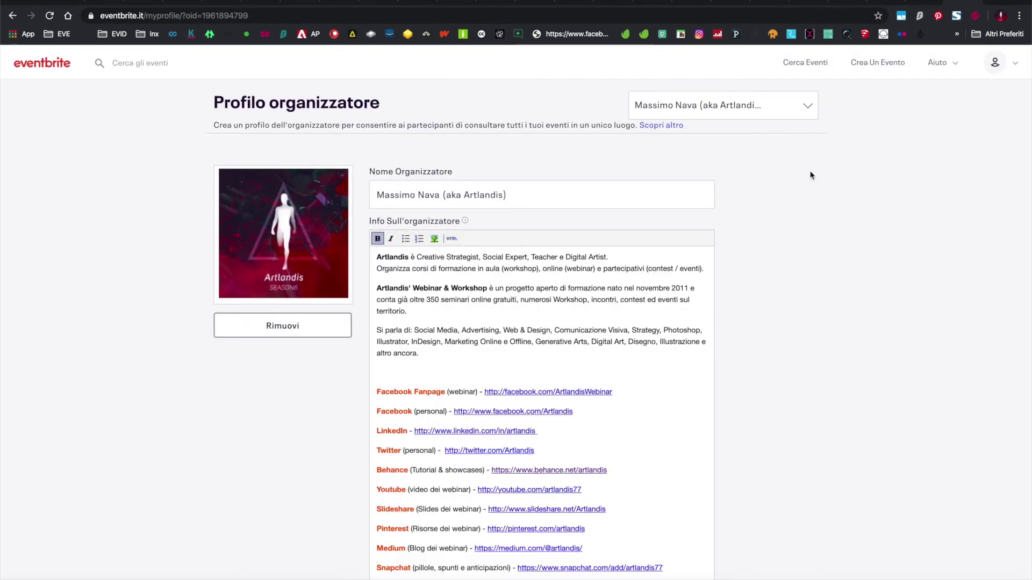
{"action": "scroll", "coordinate": [812, 173], "scroll_direction": "down", "scroll_amount": 5}
{"action": "scroll", "coordinate": [812, 173], "scroll_direction": "up", "scroll_amount": 6}
- Return to the Gestione eventi page and look through the list of draft events
{"action": "left_click", "coordinate": [999, 65]}
{"action": "left_click", "coordinate": [932, 299]}
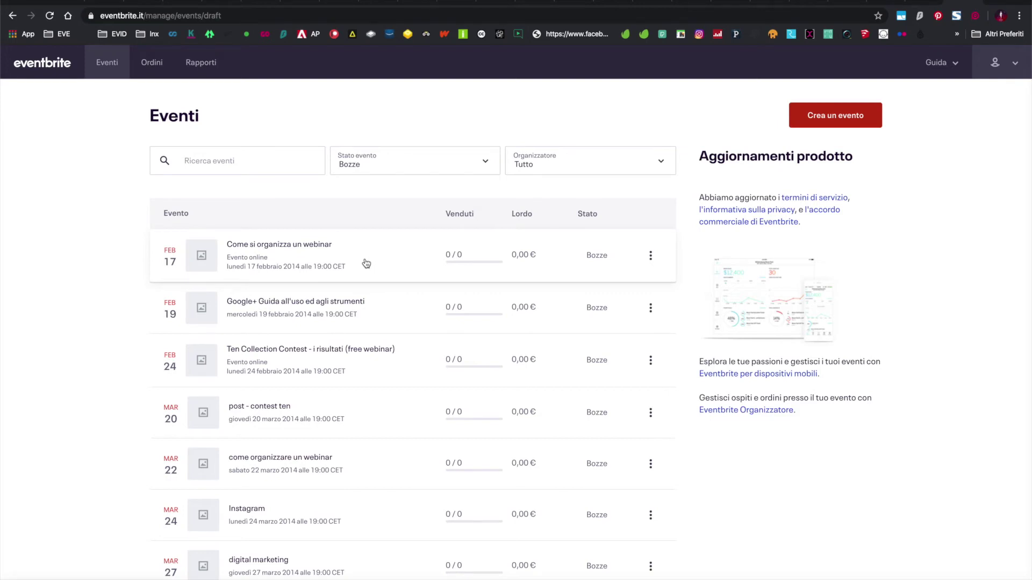
{"action": "scroll", "coordinate": [366, 264], "scroll_direction": "down", "scroll_amount": 6}
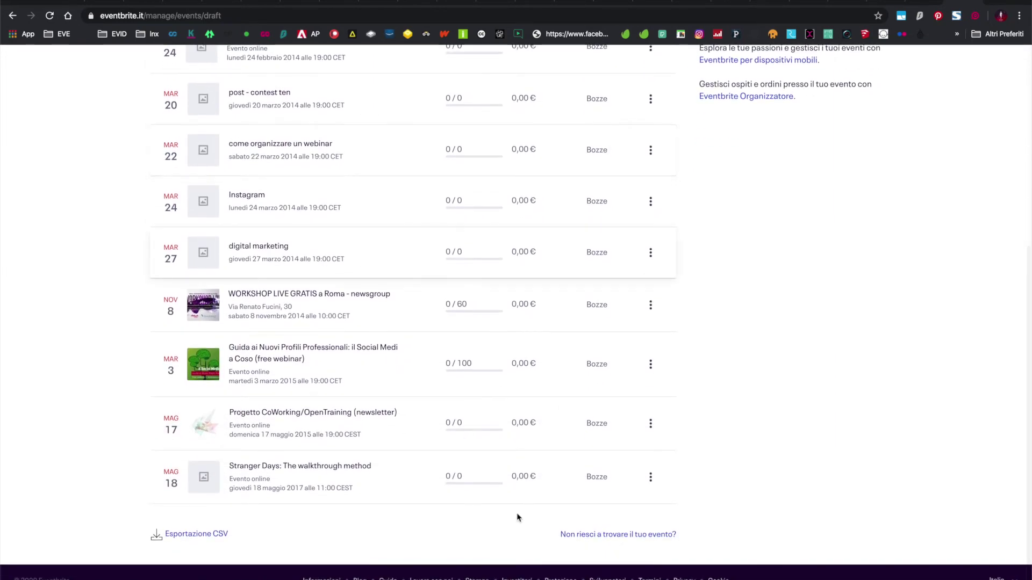
{"action": "scroll", "coordinate": [572, 542], "scroll_direction": "up", "scroll_amount": 6}
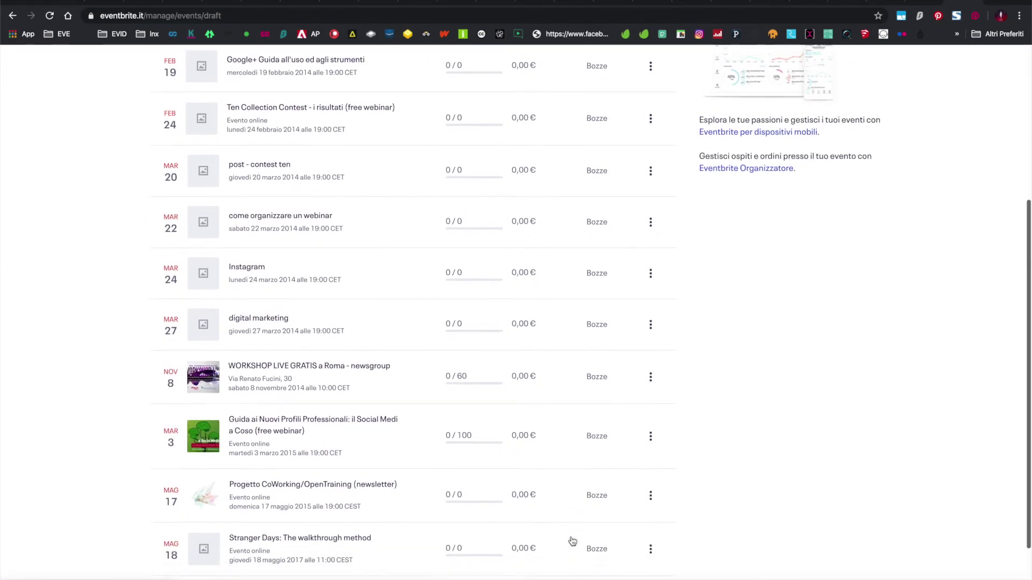
- Reopen the Artlandis organizer profile, view its public page and select the page's web address
{"action": "left_click", "coordinate": [999, 62]}
{"action": "left_click", "coordinate": [999, 62]}
{"action": "left_click", "coordinate": [999, 62]}
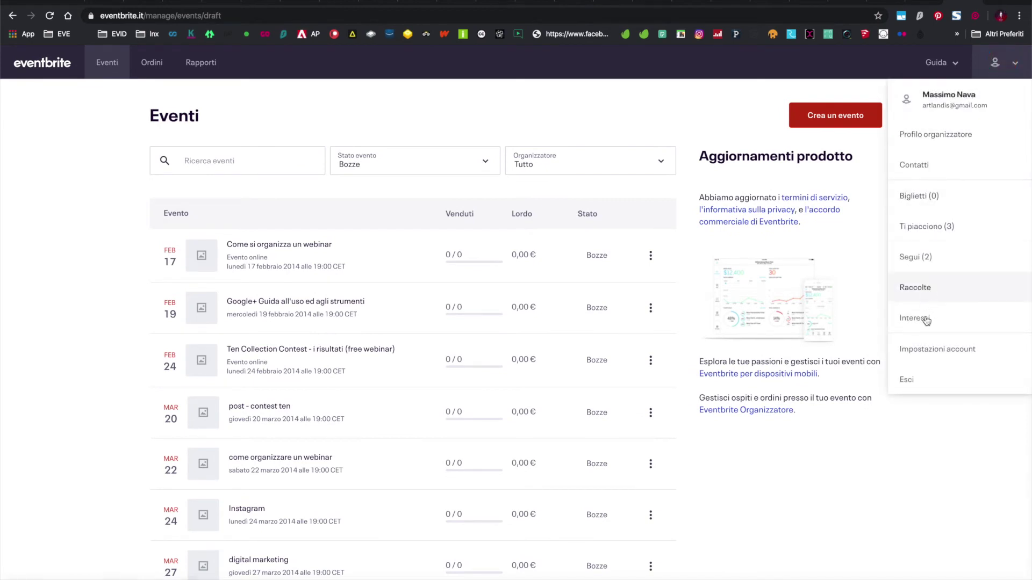
{"action": "left_click", "coordinate": [932, 139]}
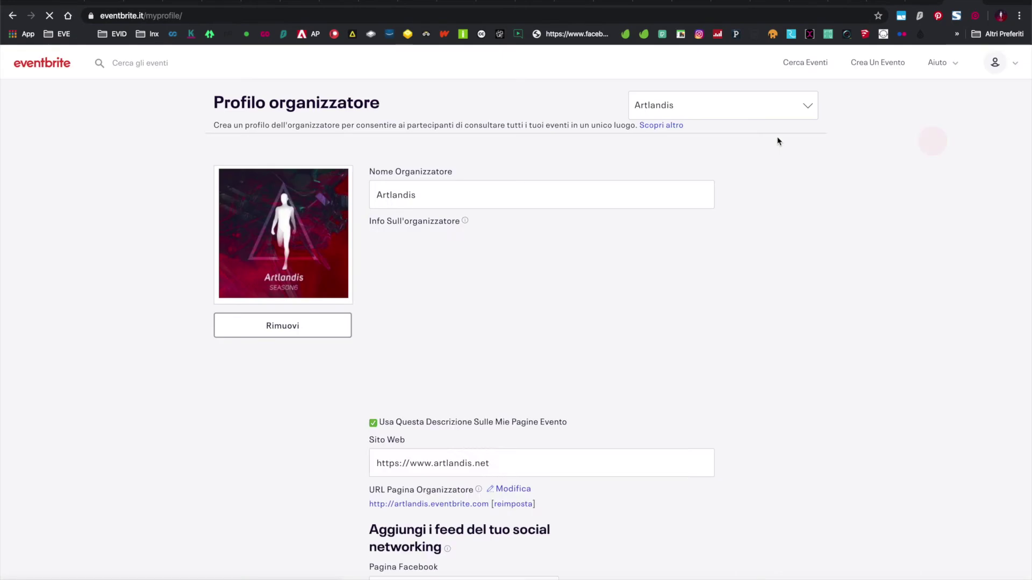
{"action": "left_click", "coordinate": [743, 107]}
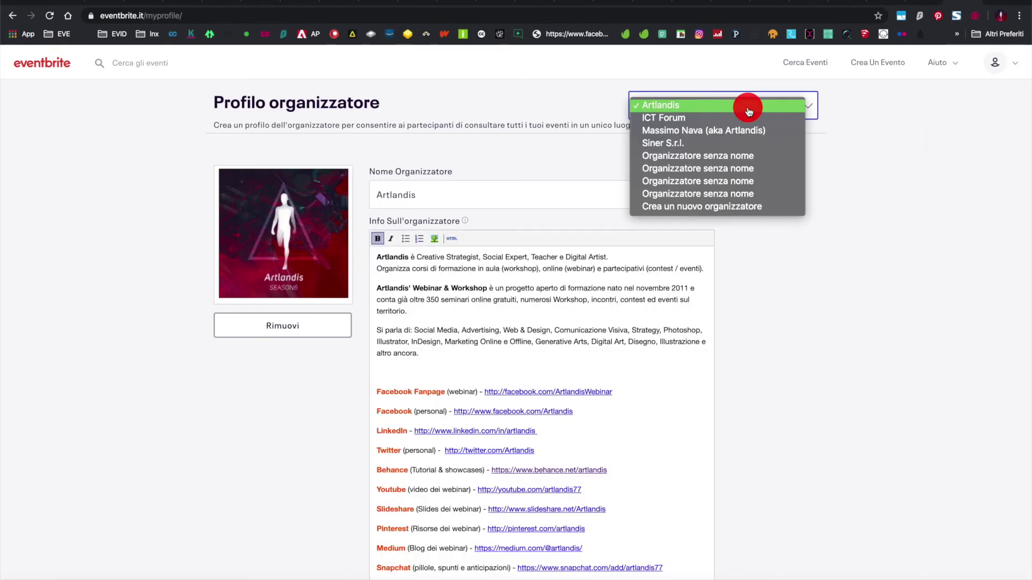
{"action": "left_click", "coordinate": [746, 111]}
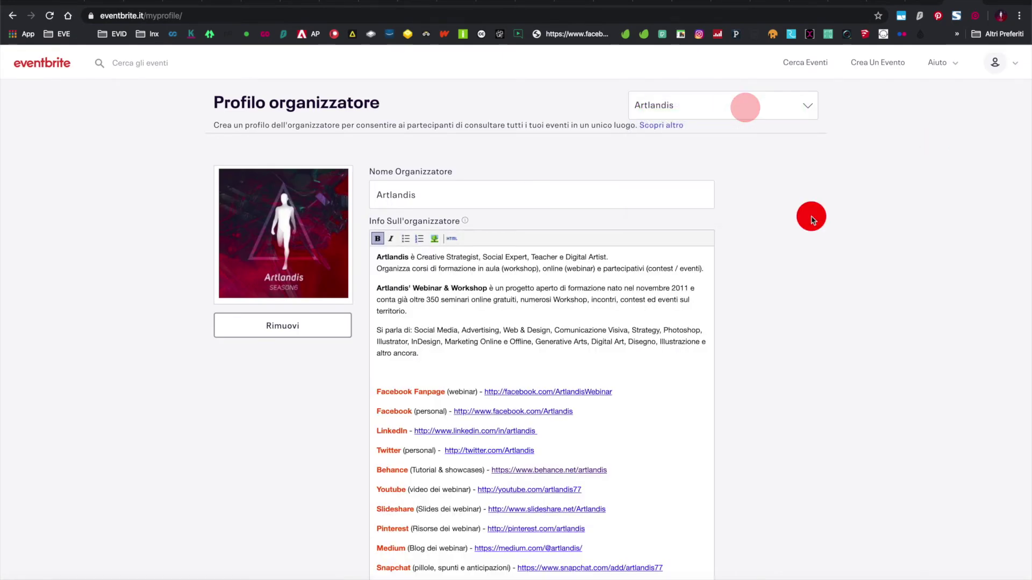
{"action": "scroll", "coordinate": [811, 216], "scroll_direction": "down", "scroll_amount": 15}
{"action": "scroll", "coordinate": [811, 216], "scroll_direction": "up", "scroll_amount": 3}
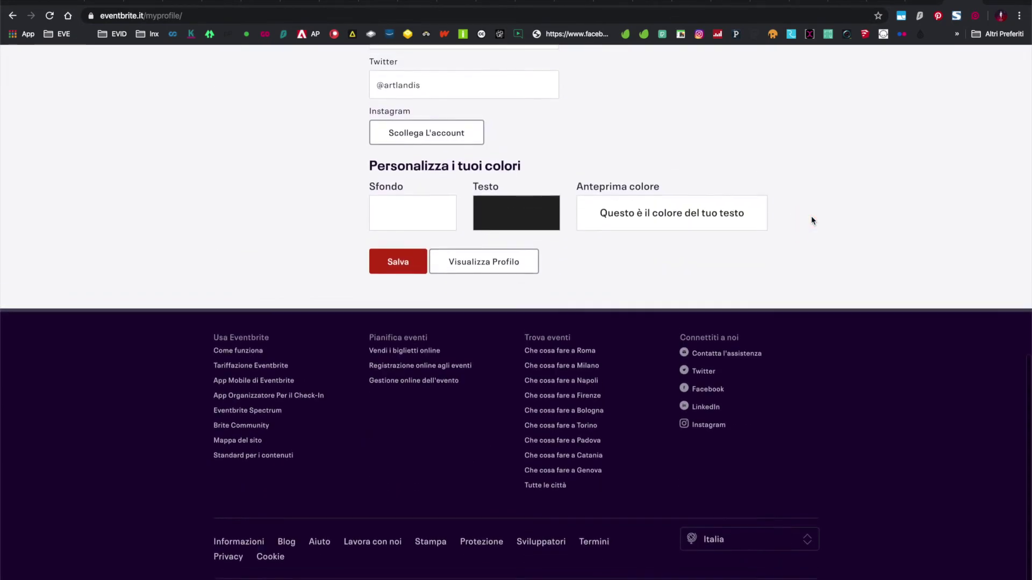
{"action": "left_click", "coordinate": [505, 371]}
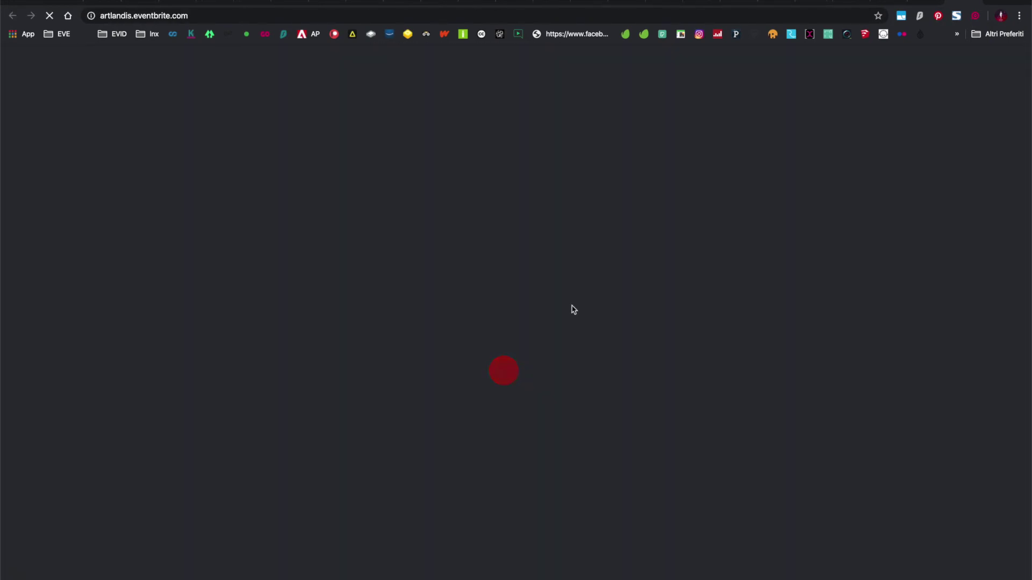
{"action": "left_click", "coordinate": [235, 15]}
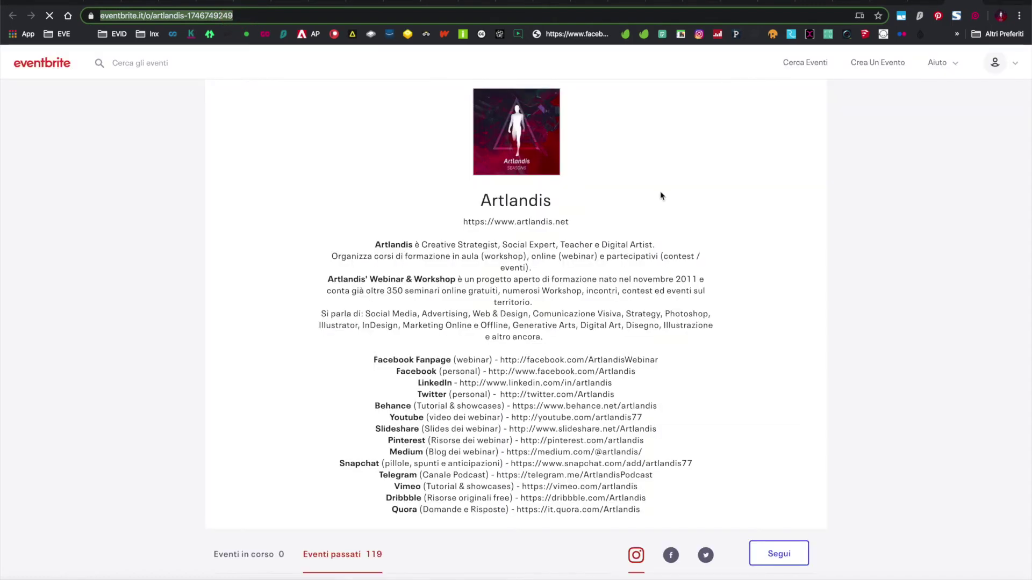
- Look through the description and past events on the public Artlandis organizer page
{"action": "scroll", "coordinate": [672, 266], "scroll_direction": "down", "scroll_amount": 1}
{"action": "scroll", "coordinate": [671, 267], "scroll_direction": "down", "scroll_amount": 5}
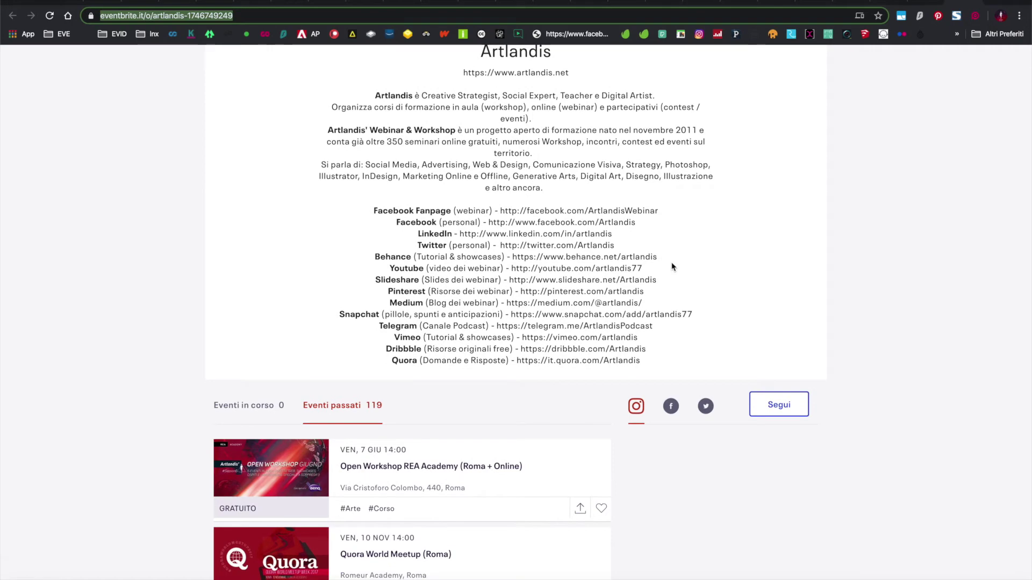
{"action": "scroll", "coordinate": [762, 269], "scroll_direction": "up", "scroll_amount": 5}
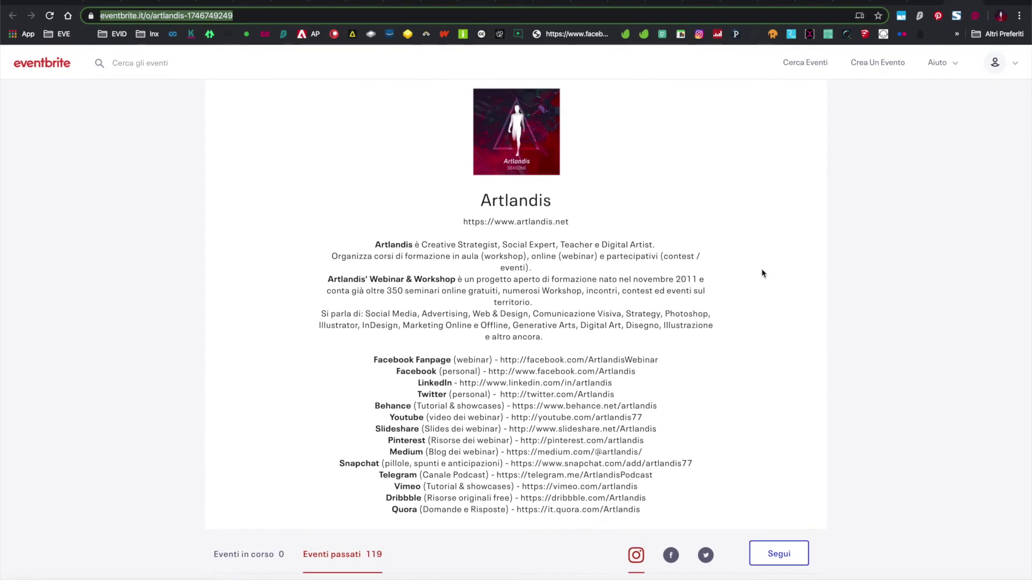
{"action": "scroll", "coordinate": [762, 273], "scroll_direction": "down", "scroll_amount": 18}
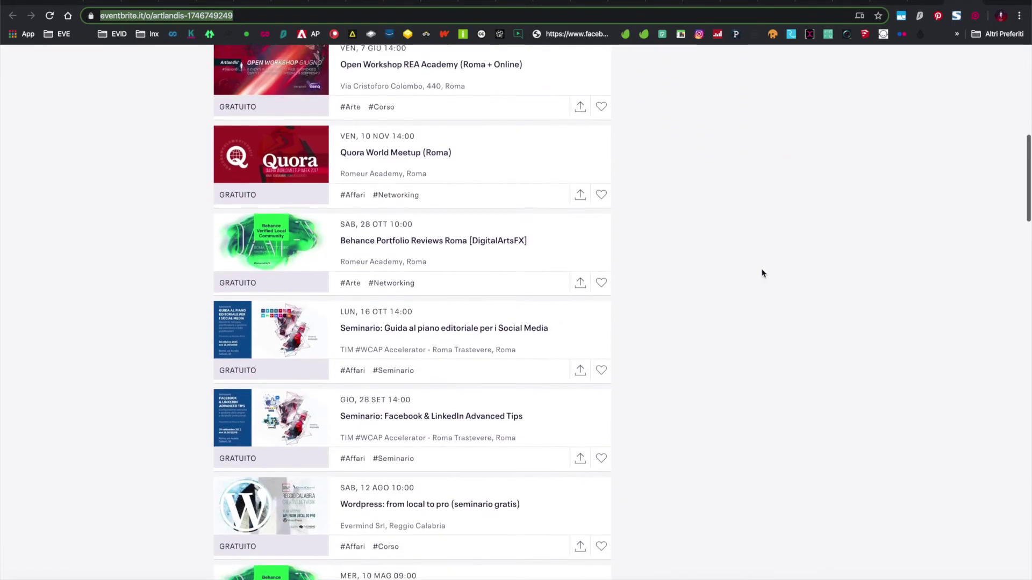
{"action": "scroll", "coordinate": [762, 273], "scroll_direction": "up", "scroll_amount": 1}
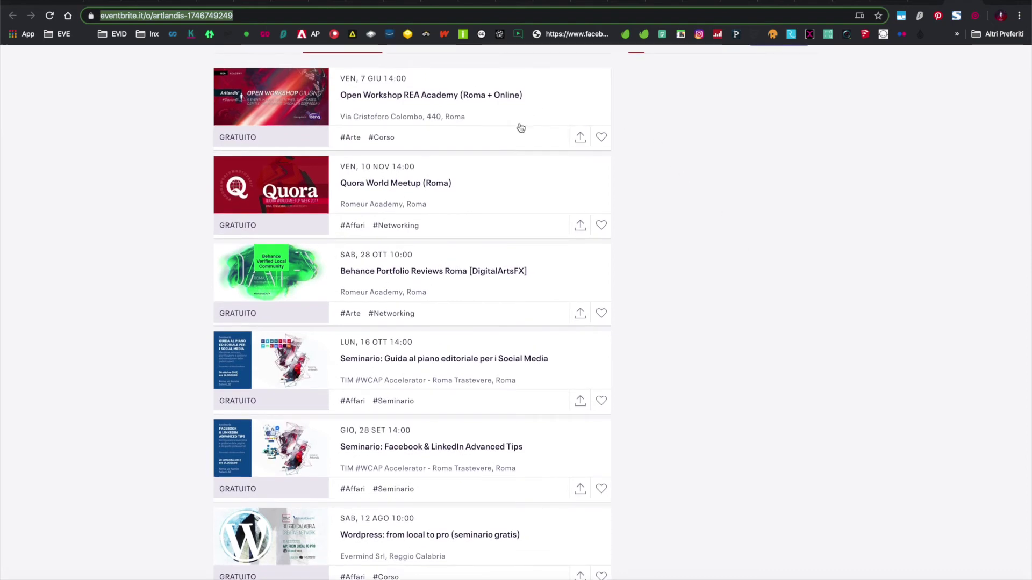
{"action": "scroll", "coordinate": [540, 470], "scroll_direction": "down", "scroll_amount": 4}
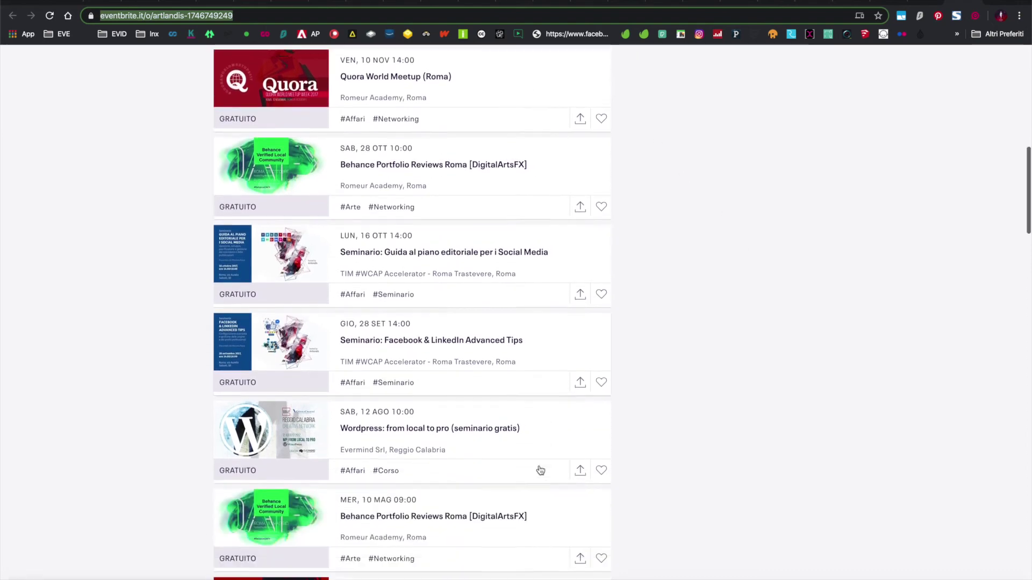
{"action": "scroll", "coordinate": [540, 471], "scroll_direction": "down", "scroll_amount": 5}
{"action": "scroll", "coordinate": [691, 463], "scroll_direction": "down", "scroll_amount": 3}
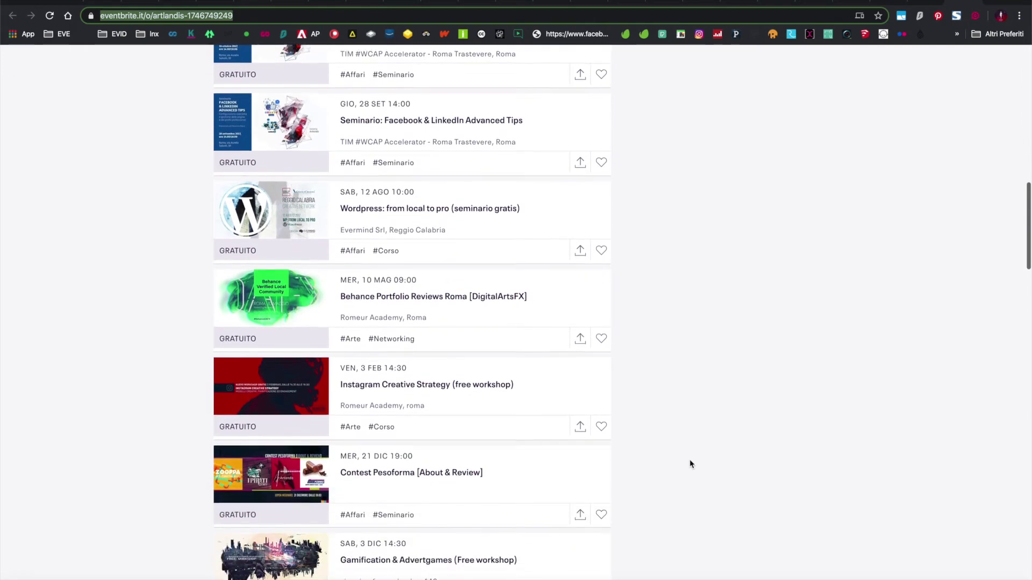
{"action": "scroll", "coordinate": [691, 464], "scroll_direction": "up", "scroll_amount": 12}
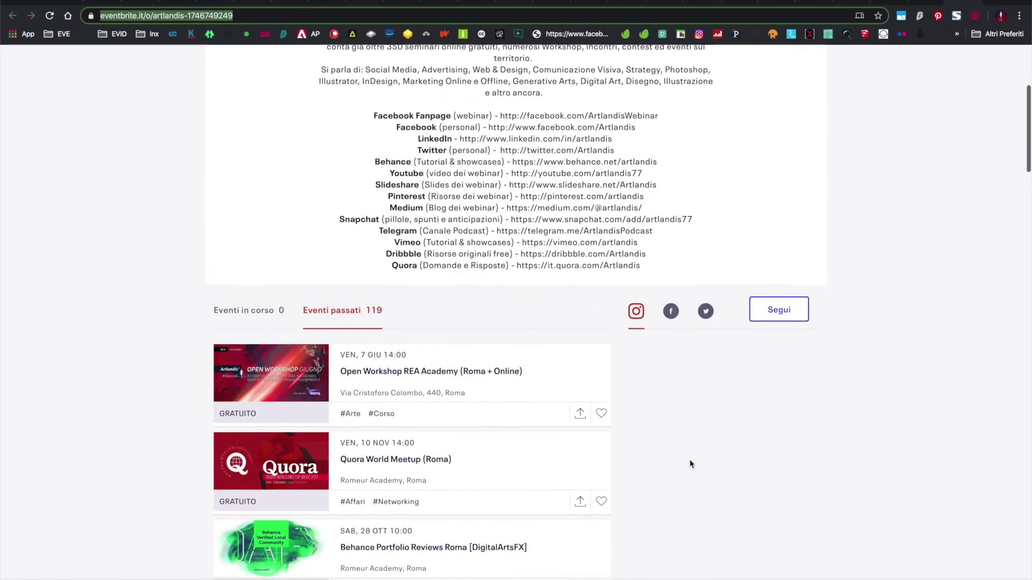
{"action": "scroll", "coordinate": [691, 464], "scroll_direction": "up", "scroll_amount": 5}
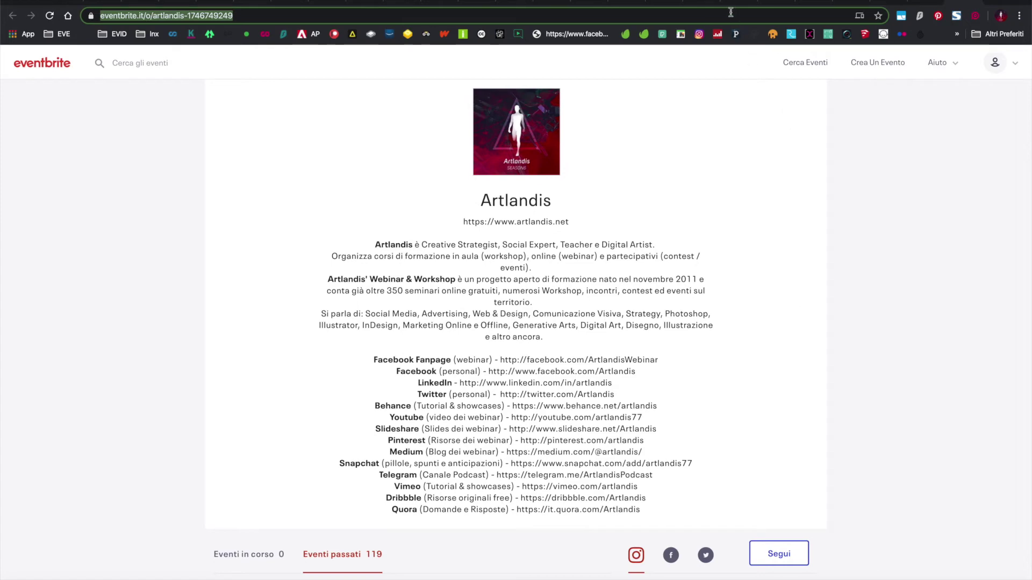
- Return to the pizzeria page's Biglietti per l'evento settings on Facebook and highlight the word Eventbrite in the heading again
{"action": "left_click", "coordinate": [626, 3]}
{"action": "left_click", "coordinate": [585, 3]}
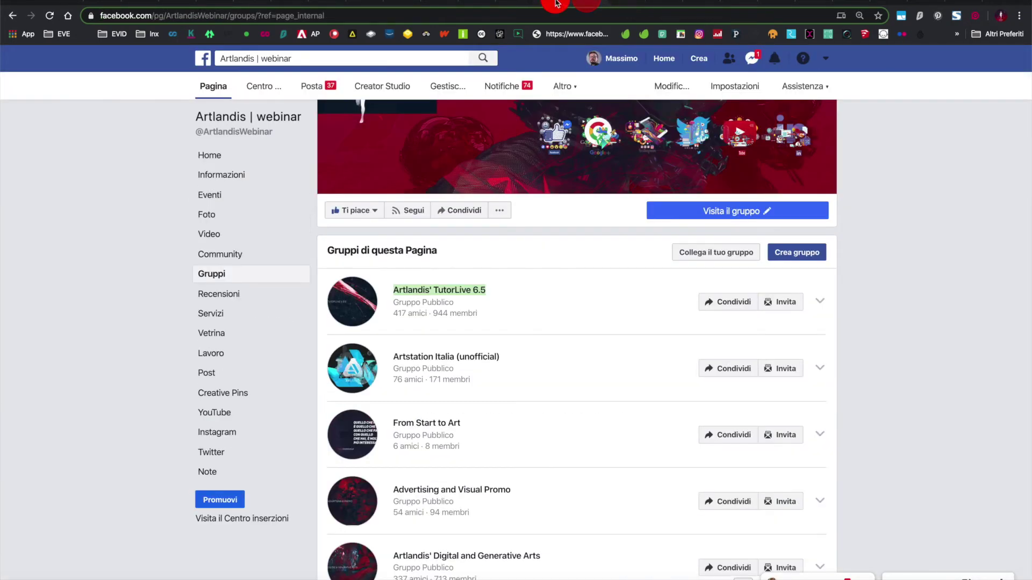
{"action": "left_click", "coordinate": [556, 3]}
{"action": "left_click", "coordinate": [518, 5]}
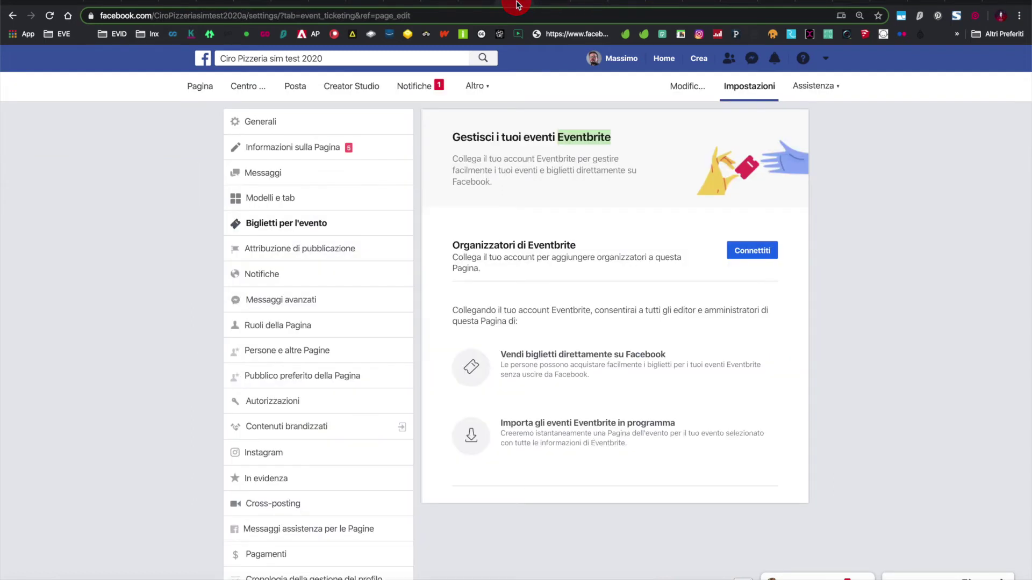
{"action": "left_click", "coordinate": [542, 135]}
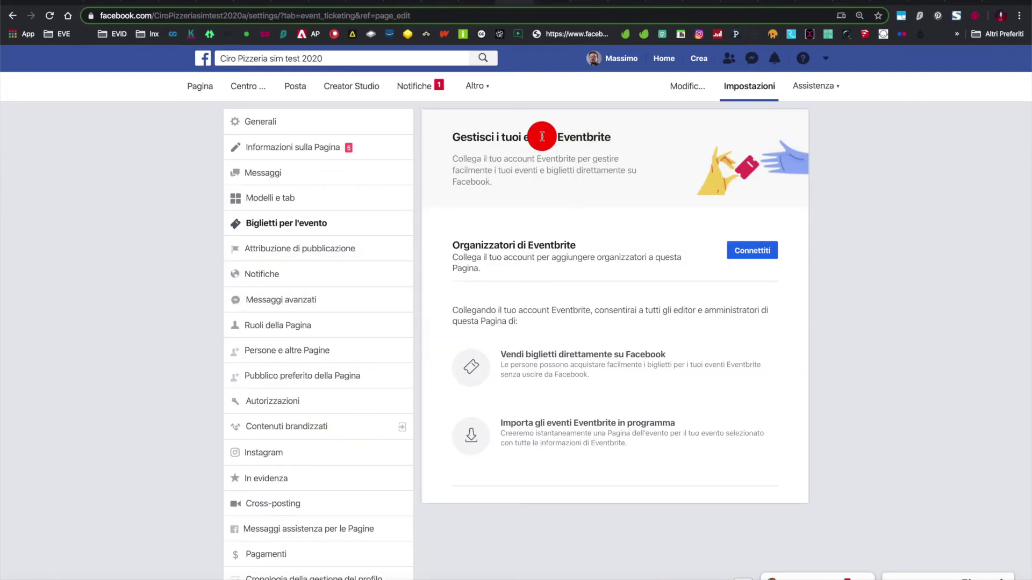
{"action": "left_click", "coordinate": [556, 136]}
{"action": "left_click_drag", "start_coordinate": [556, 136], "coordinate": [612, 138]}
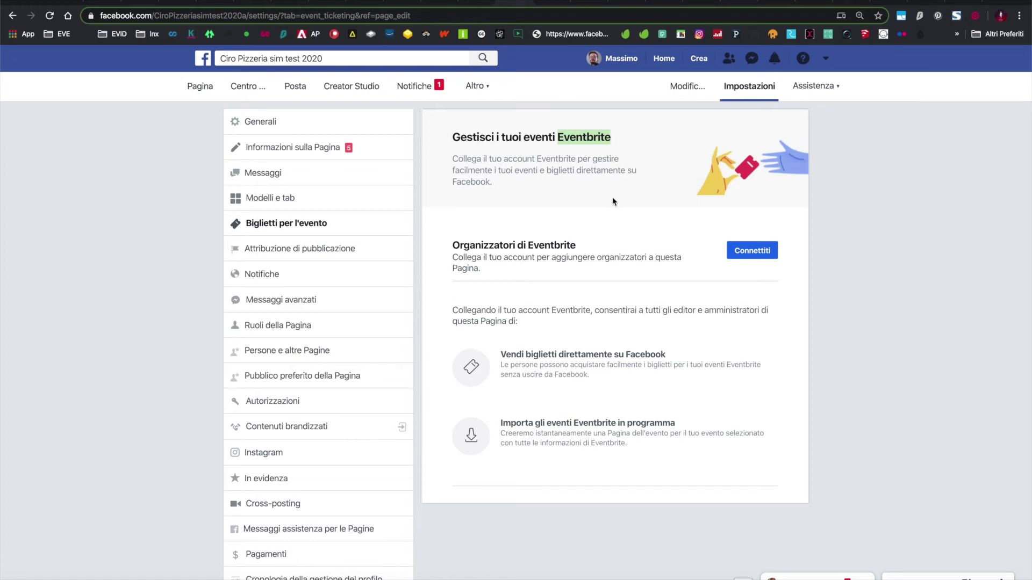
- Highlight the word Eventbrite in the Organizzatori di Eventbrite heading, and clear the selection
{"action": "left_click", "coordinate": [609, 220]}
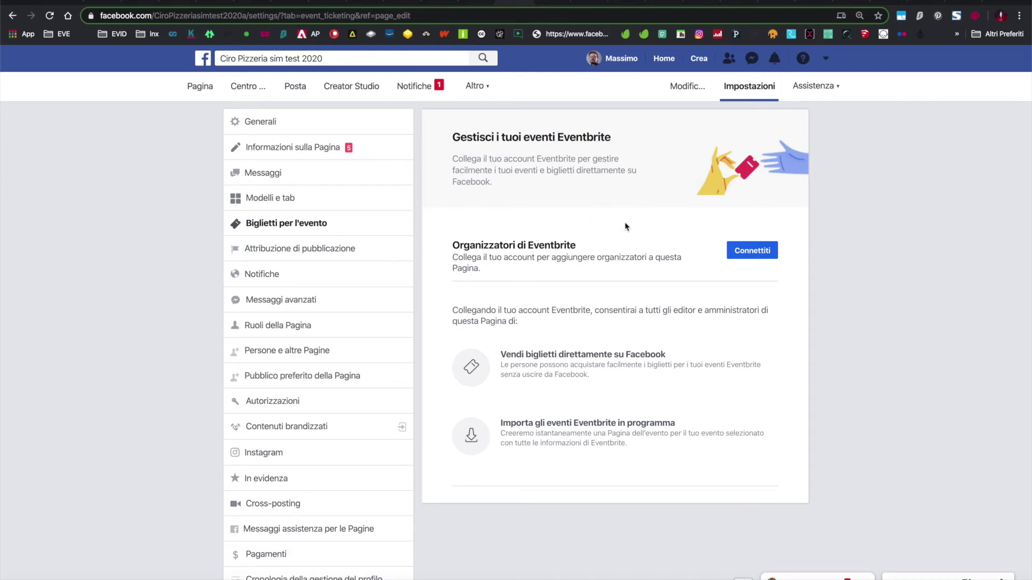
{"action": "left_click_drag", "start_coordinate": [576, 244], "coordinate": [530, 241]}
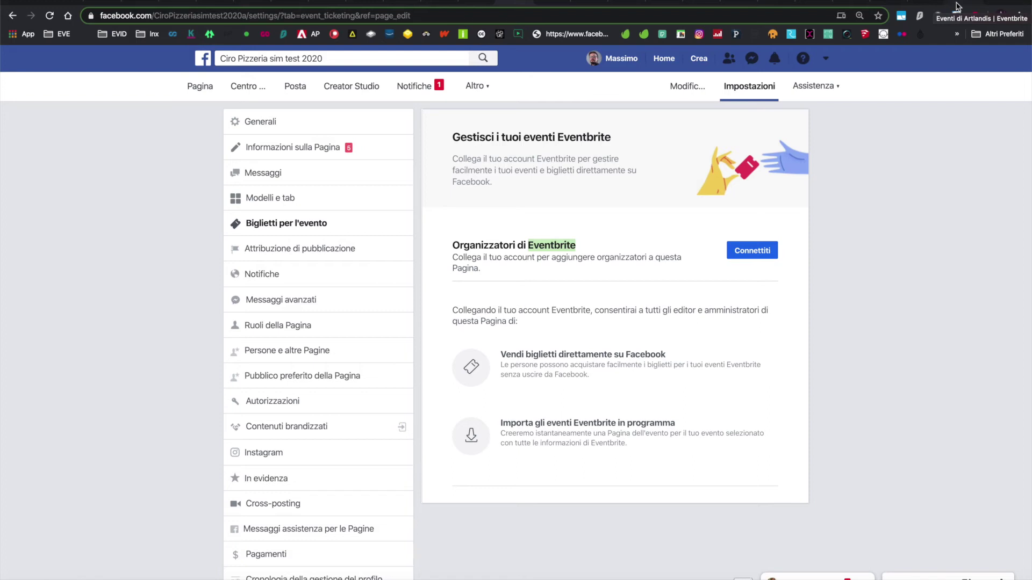
{"action": "left_click", "coordinate": [922, 177]}
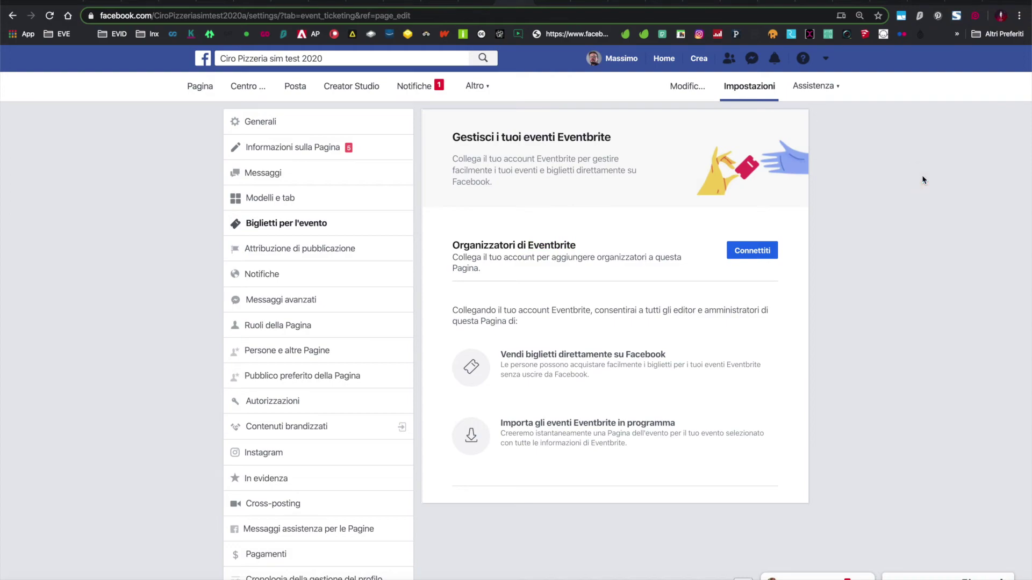
- Look over the past events on Artlandis's public Eventbrite organizer page and return to the pizzeria page's settings on Facebook
{"action": "left_click", "coordinate": [965, 6]}
{"action": "scroll", "coordinate": [916, 337], "scroll_direction": "down", "scroll_amount": 20}
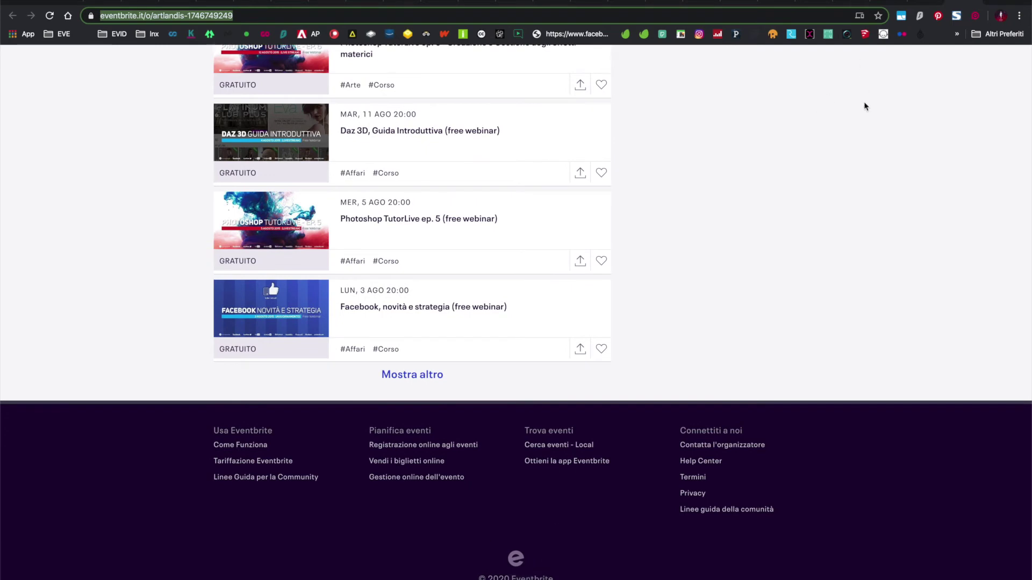
{"action": "left_click", "coordinate": [517, 3]}
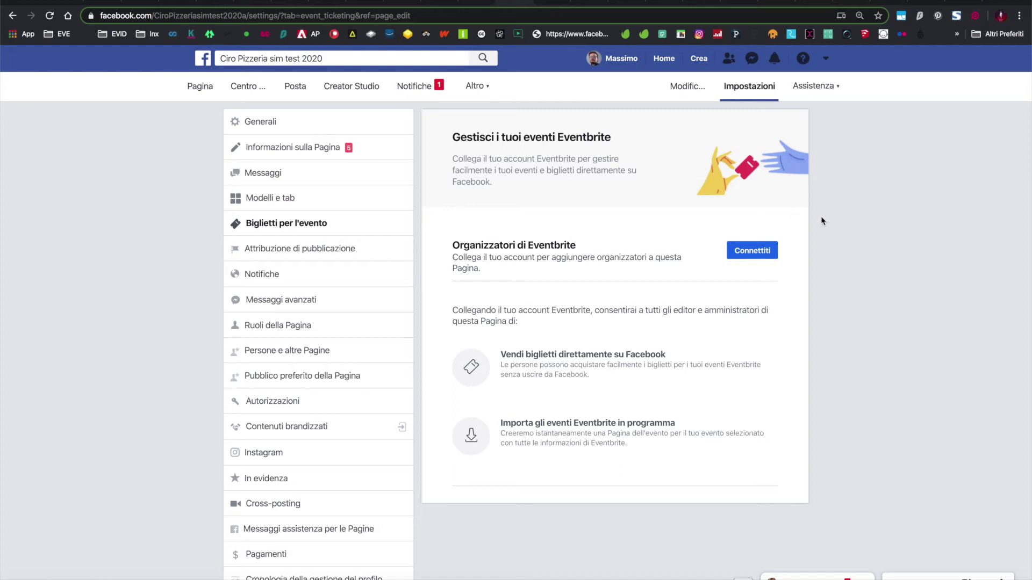
- View the page's Attribuzione di pubblicazione and Notifiche settings
{"action": "left_click", "coordinate": [293, 248]}
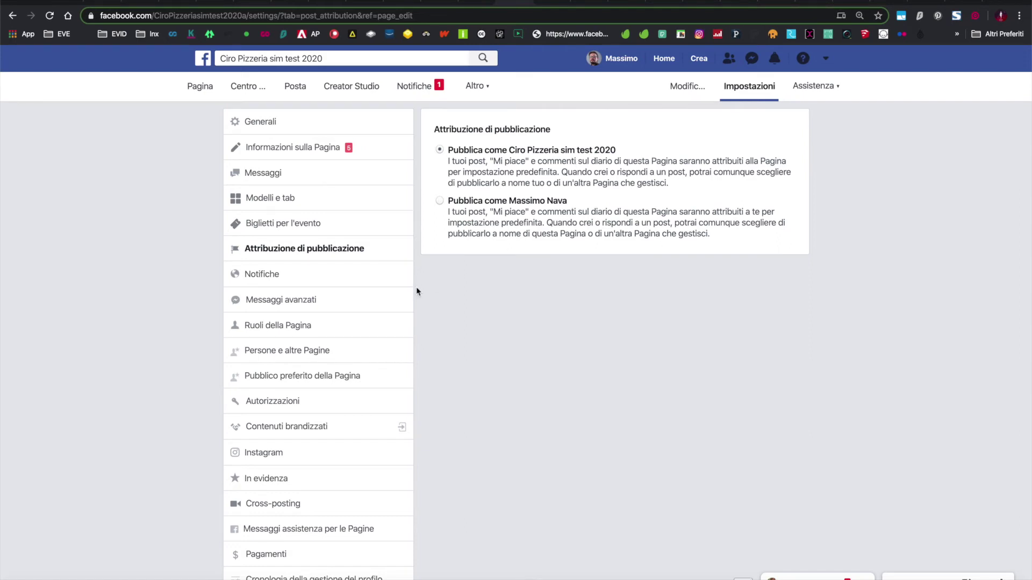
{"action": "left_click", "coordinate": [348, 269]}
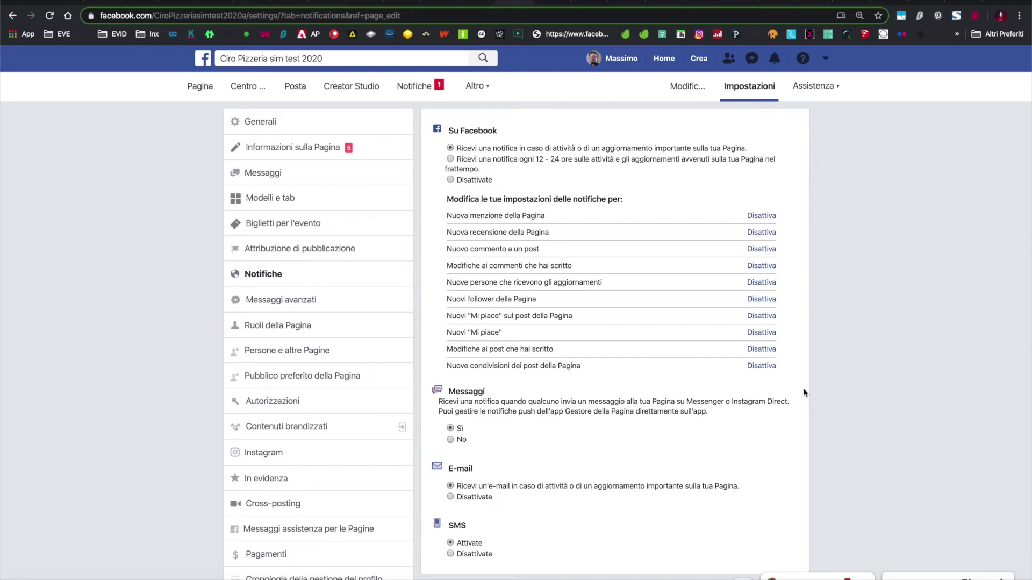
- Look through all sections of the Messaggi avanzati settings, from Impostazioni generali to Elevato volume di messaggi
{"action": "left_click", "coordinate": [329, 302]}
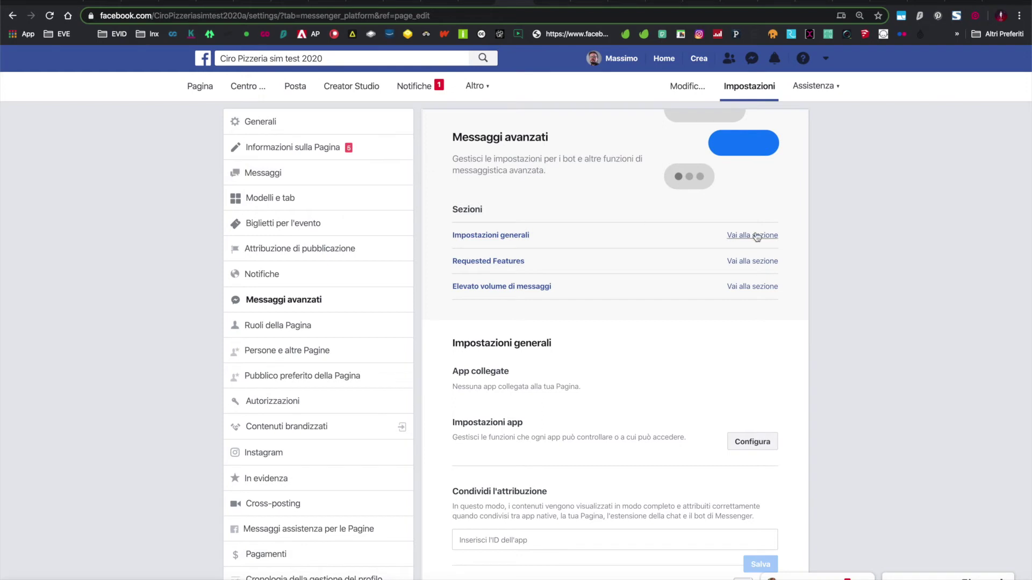
{"action": "scroll", "coordinate": [842, 258], "scroll_direction": "down", "scroll_amount": 2}
{"action": "scroll", "coordinate": [841, 258], "scroll_direction": "down", "scroll_amount": 3}
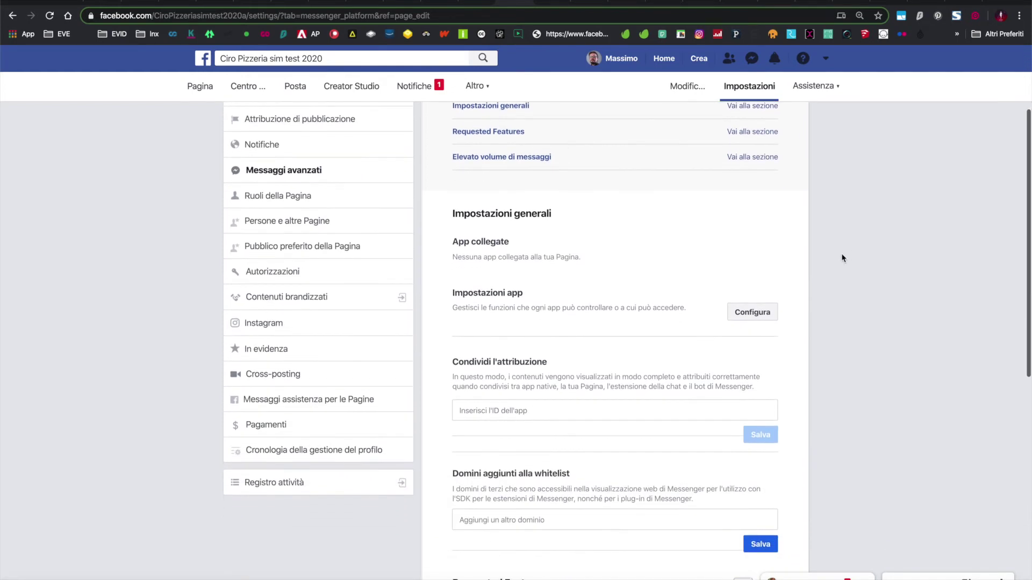
{"action": "scroll", "coordinate": [842, 258], "scroll_direction": "down", "scroll_amount": 3}
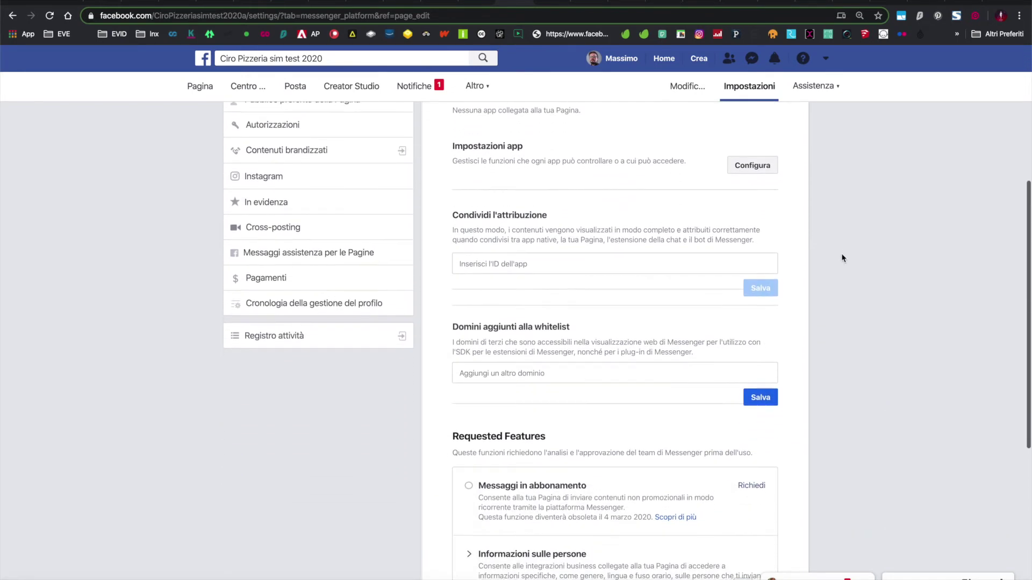
{"action": "scroll", "coordinate": [841, 258], "scroll_direction": "down", "scroll_amount": 4}
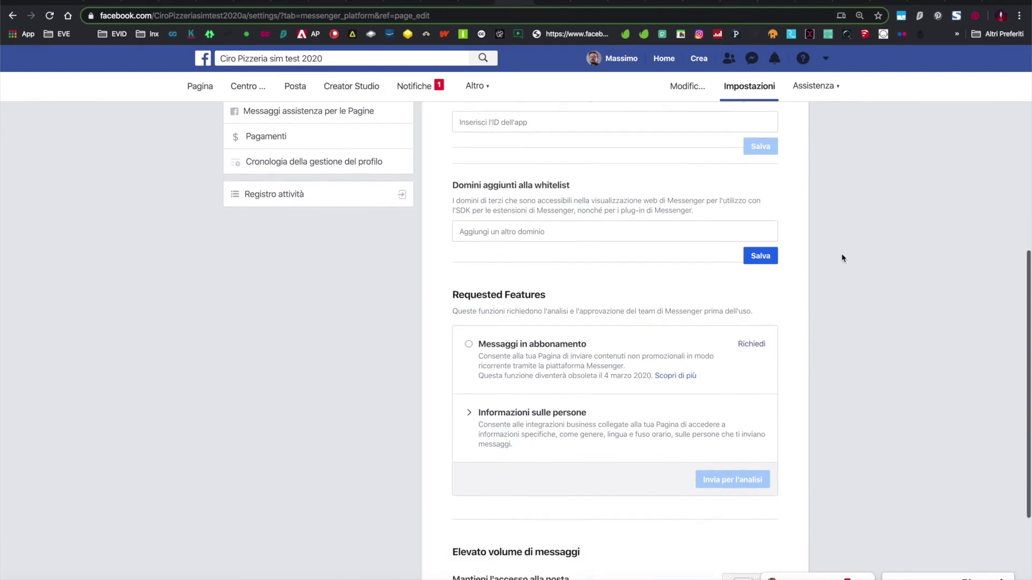
{"action": "scroll", "coordinate": [842, 258], "scroll_direction": "down", "scroll_amount": 1}
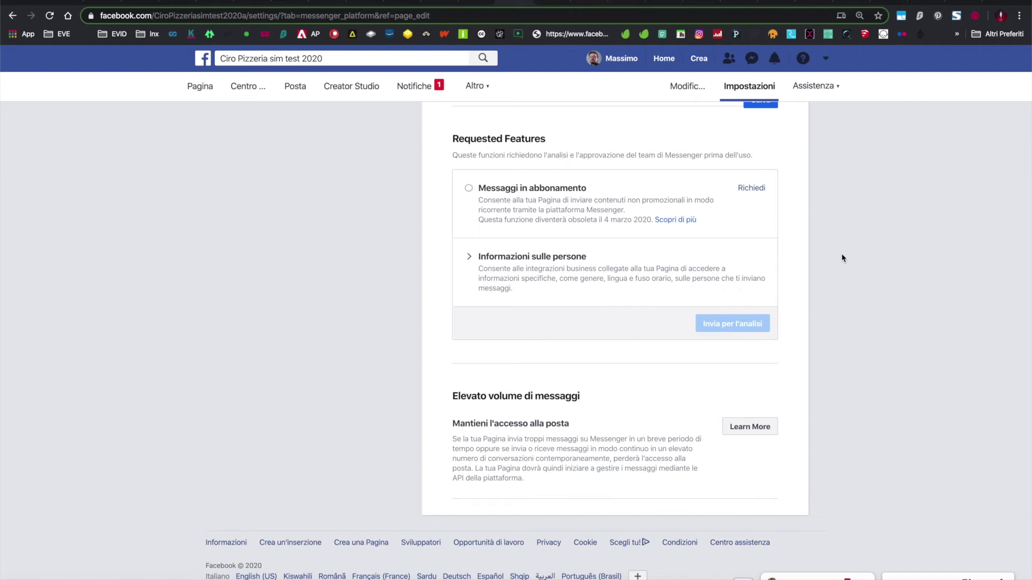
{"action": "scroll", "coordinate": [842, 258], "scroll_direction": "up", "scroll_amount": 5}
{"action": "scroll", "coordinate": [842, 258], "scroll_direction": "up", "scroll_amount": 3}
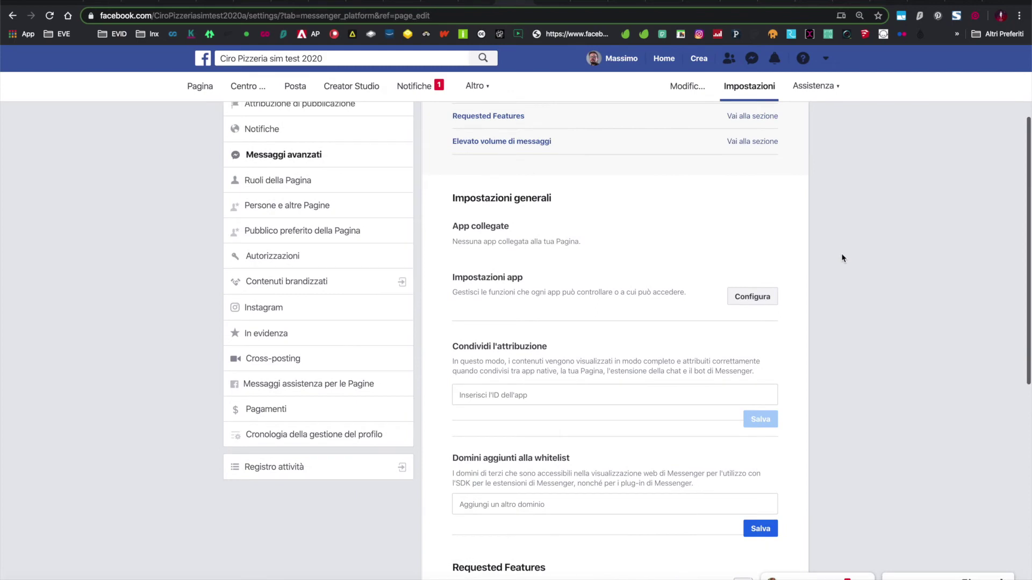
{"action": "scroll", "coordinate": [840, 253], "scroll_direction": "up", "scroll_amount": 1}
- Highlight the Impostazioni app description, view its handover protocol recipient configuration, and close it without choosing any recipient
{"action": "triple_click", "coordinate": [644, 317]}
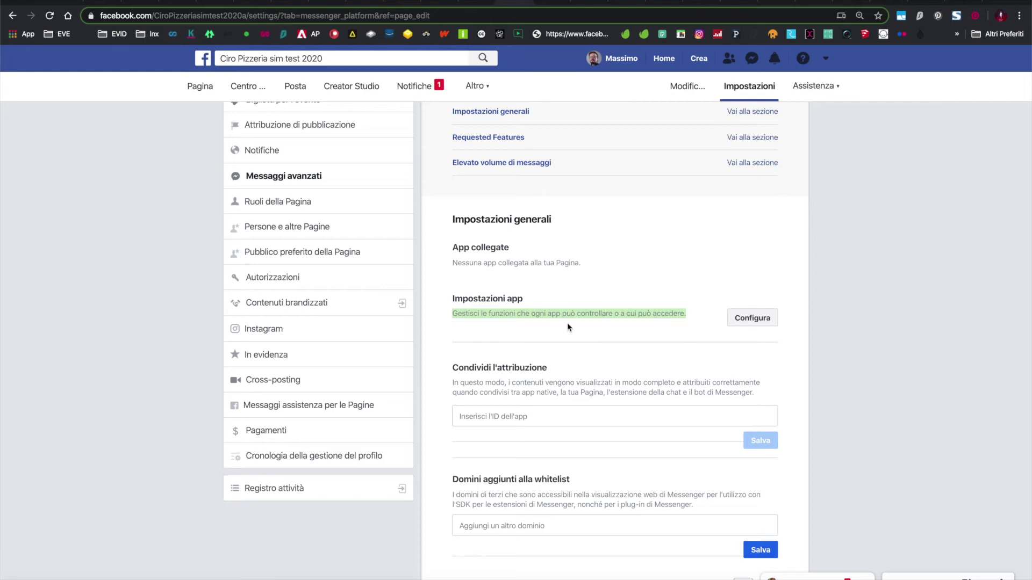
{"action": "left_click", "coordinate": [742, 320]}
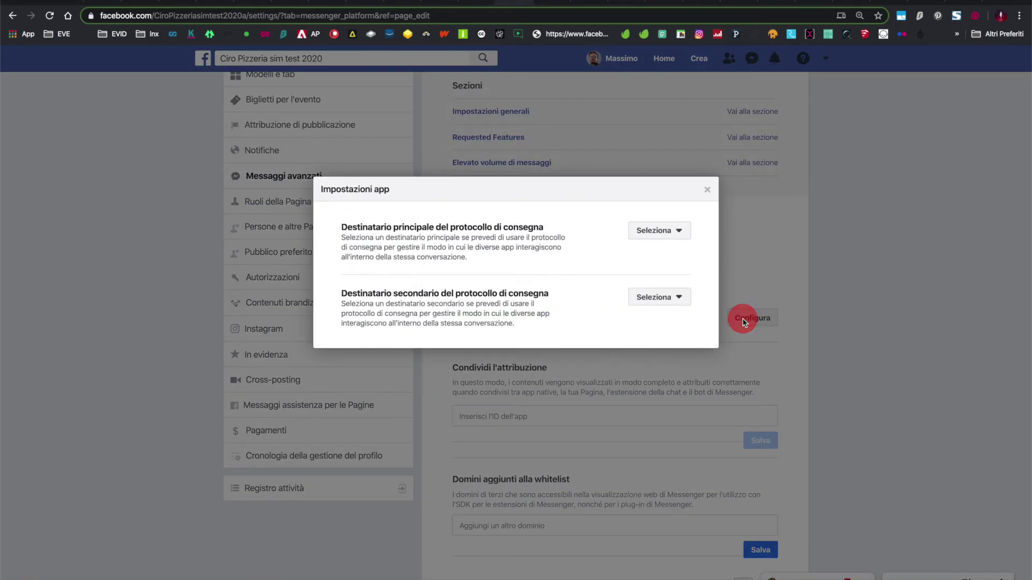
{"action": "left_click", "coordinate": [706, 191]}
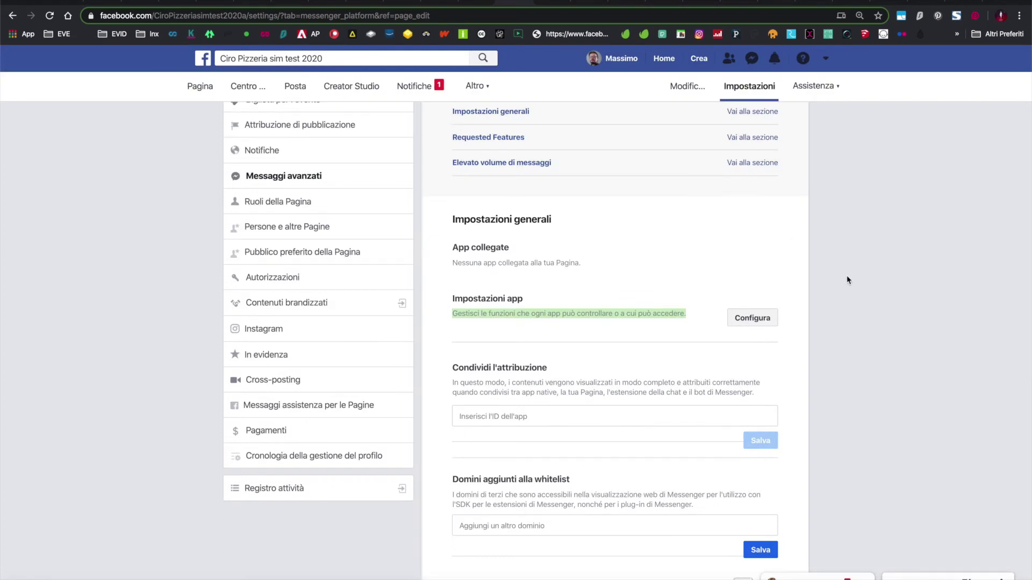
- Open the la Repubblica Messenger conversation, look back through its automated news messages, and minimize the chat
{"action": "scroll", "coordinate": [846, 275], "scroll_direction": "up", "scroll_amount": 2}
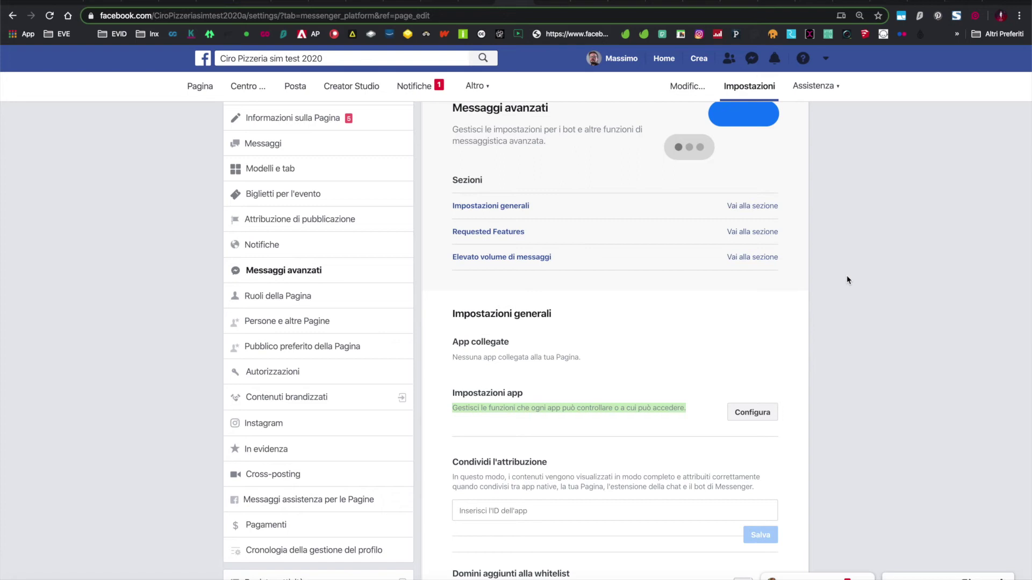
{"action": "left_click", "coordinate": [753, 60]}
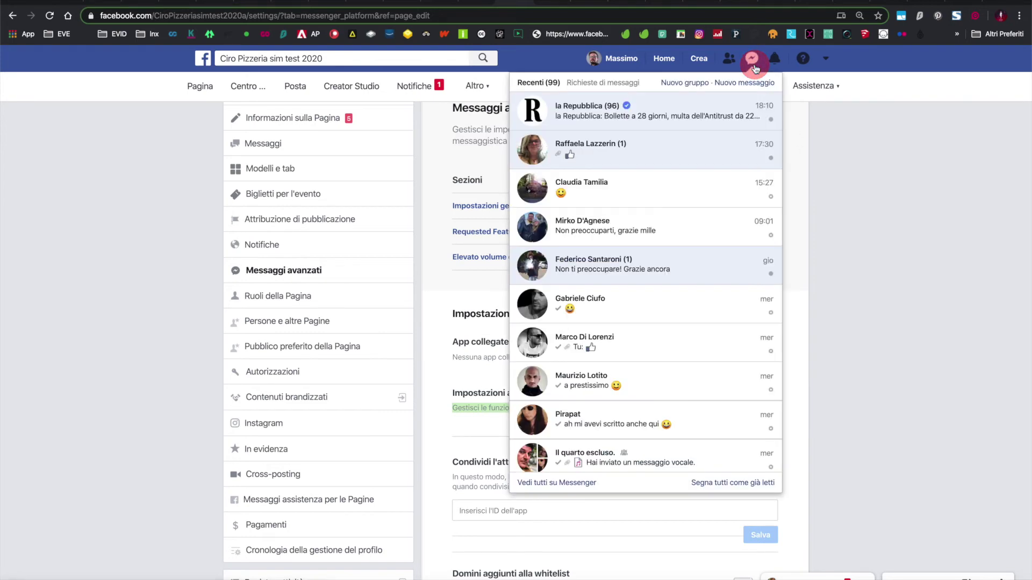
{"action": "left_click", "coordinate": [695, 108]}
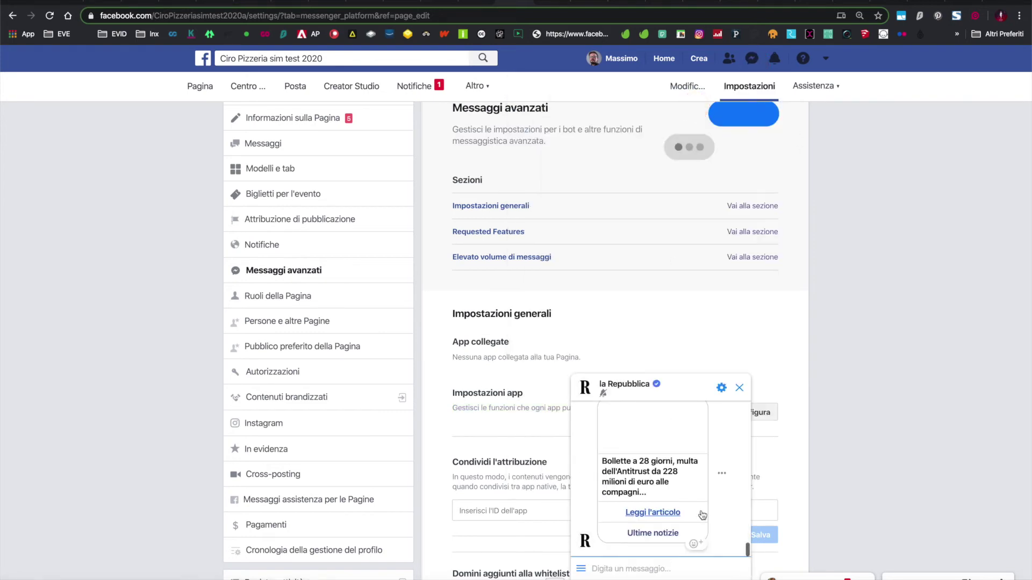
{"action": "scroll", "coordinate": [721, 513], "scroll_direction": "up", "scroll_amount": 5}
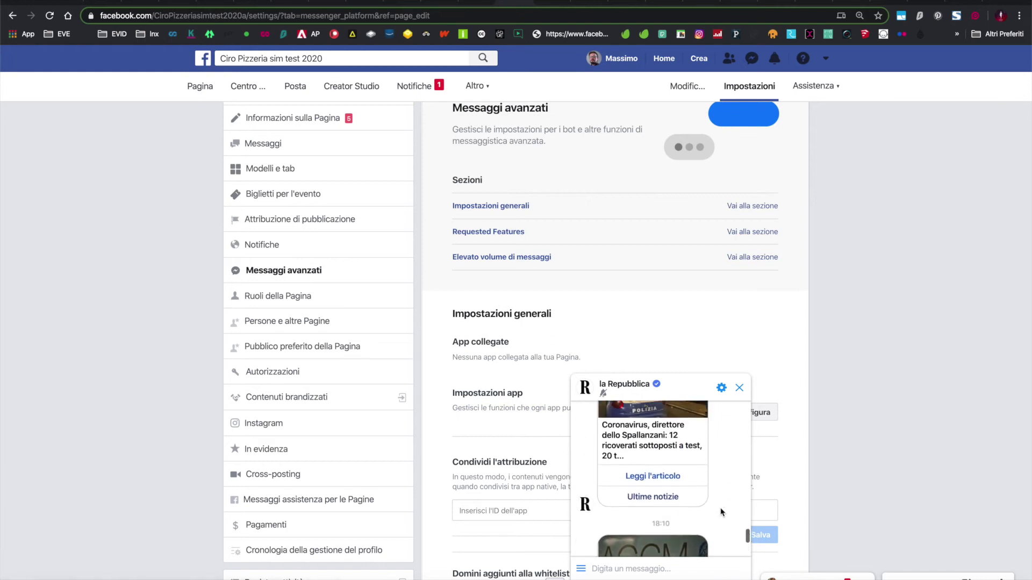
{"action": "scroll", "coordinate": [721, 513], "scroll_direction": "up", "scroll_amount": 5}
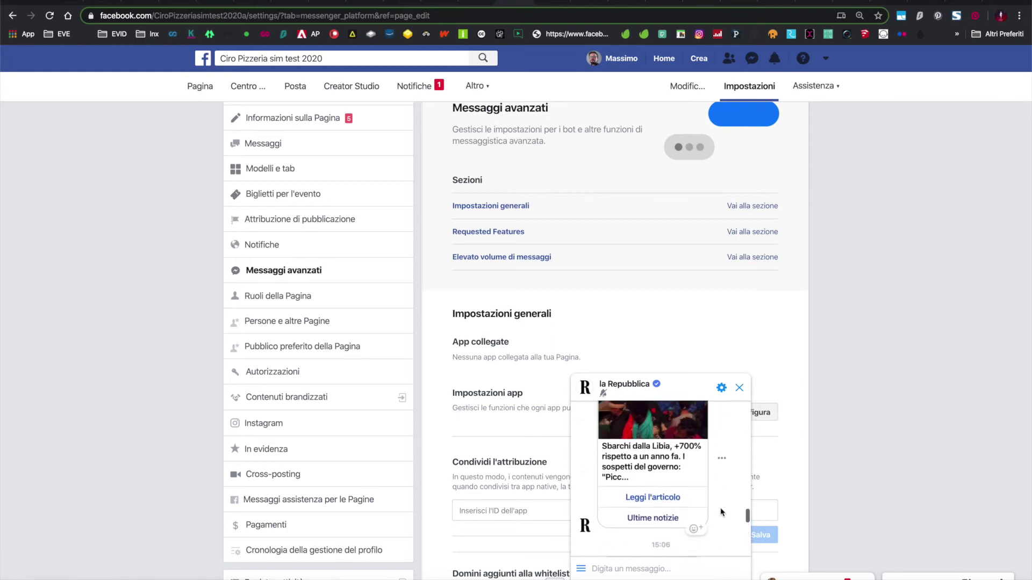
{"action": "scroll", "coordinate": [721, 512], "scroll_direction": "up", "scroll_amount": 5}
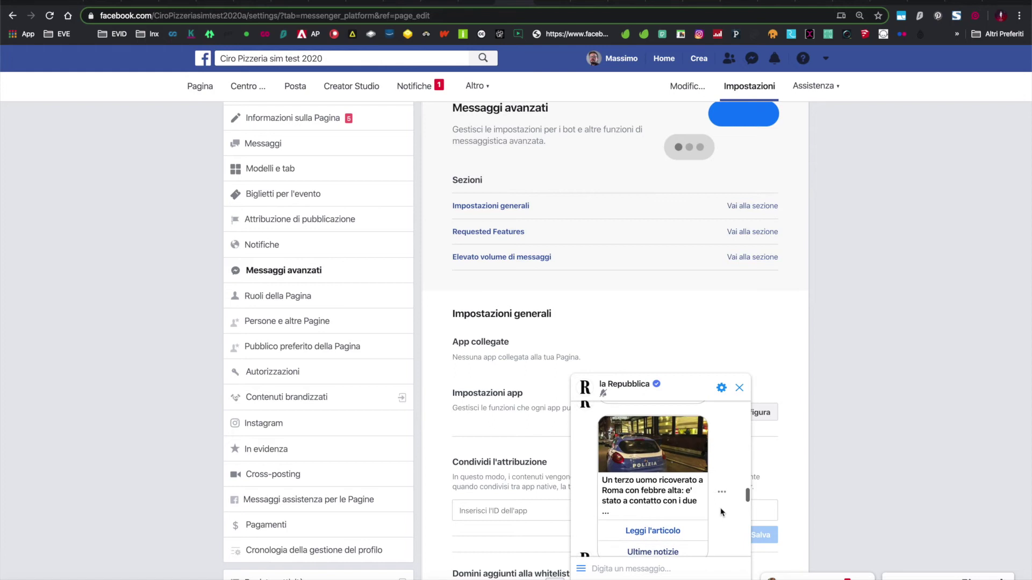
{"action": "scroll", "coordinate": [720, 512], "scroll_direction": "up", "scroll_amount": 5}
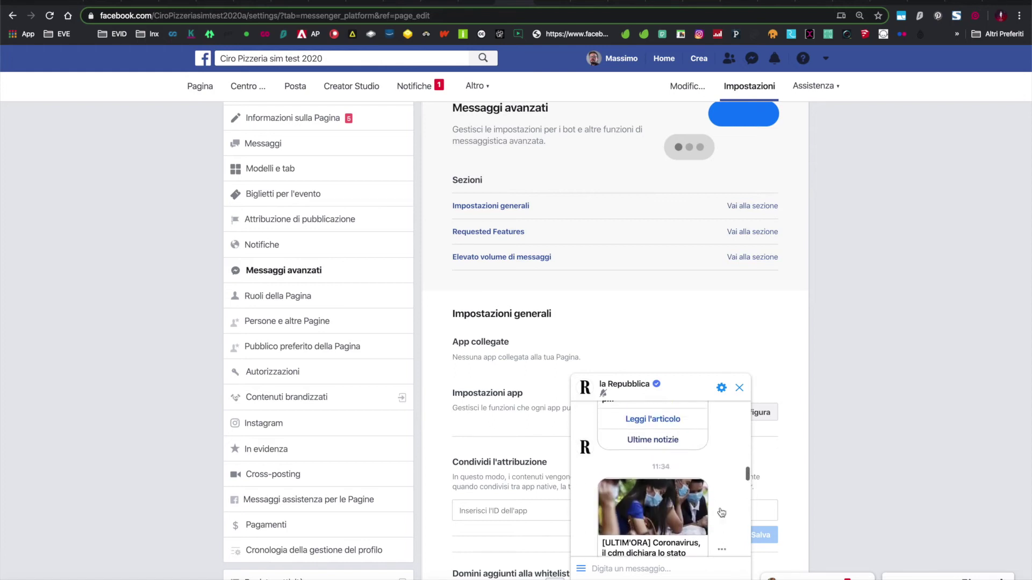
{"action": "scroll", "coordinate": [720, 513], "scroll_direction": "up", "scroll_amount": 2}
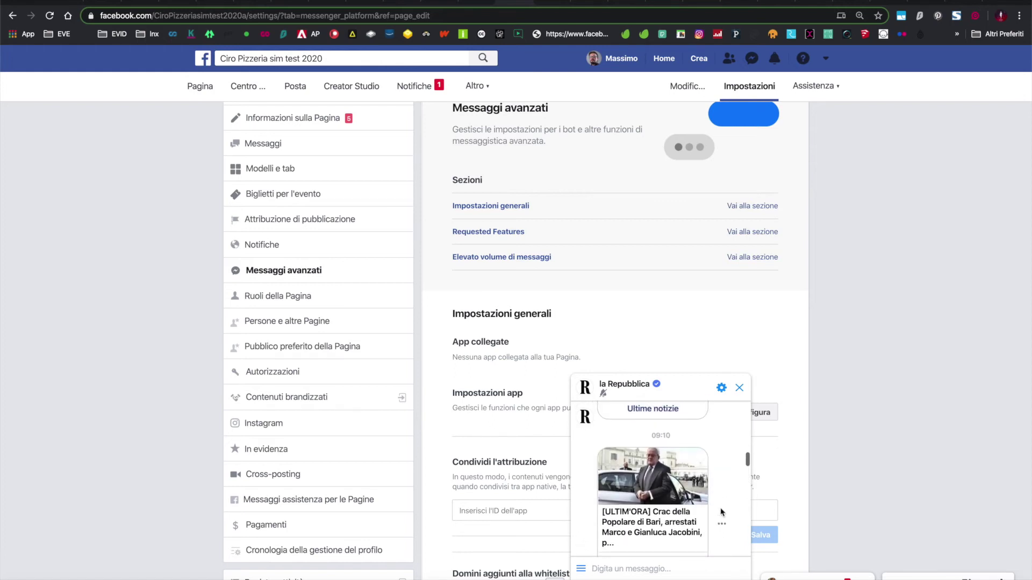
{"action": "left_click", "coordinate": [689, 388]}
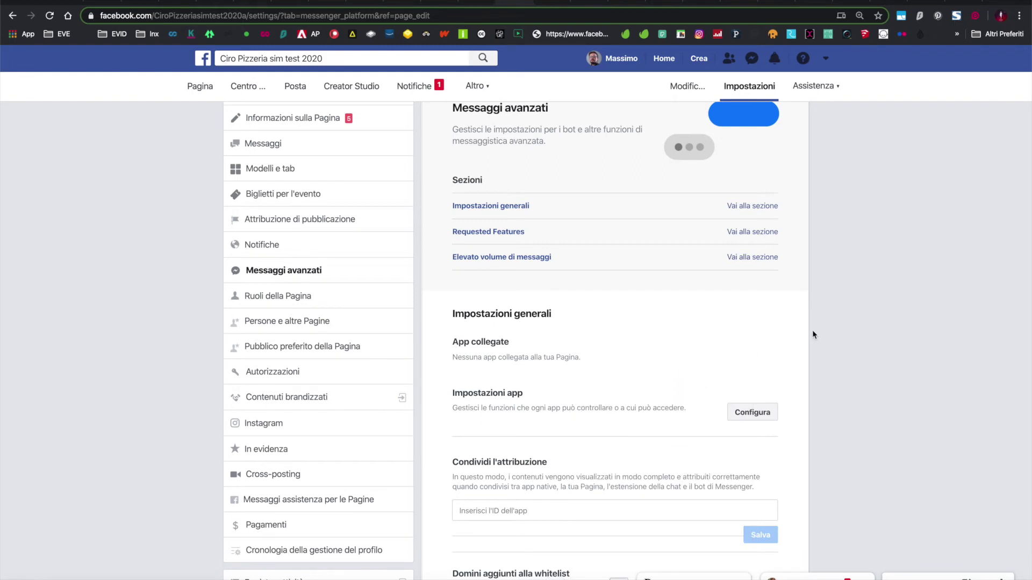
- Examine the Condividi l'attribuzione and Requested Features sections, and briefly reopen the la Repubblica chat as a comparison
{"action": "scroll", "coordinate": [813, 332], "scroll_direction": "down", "scroll_amount": 3}
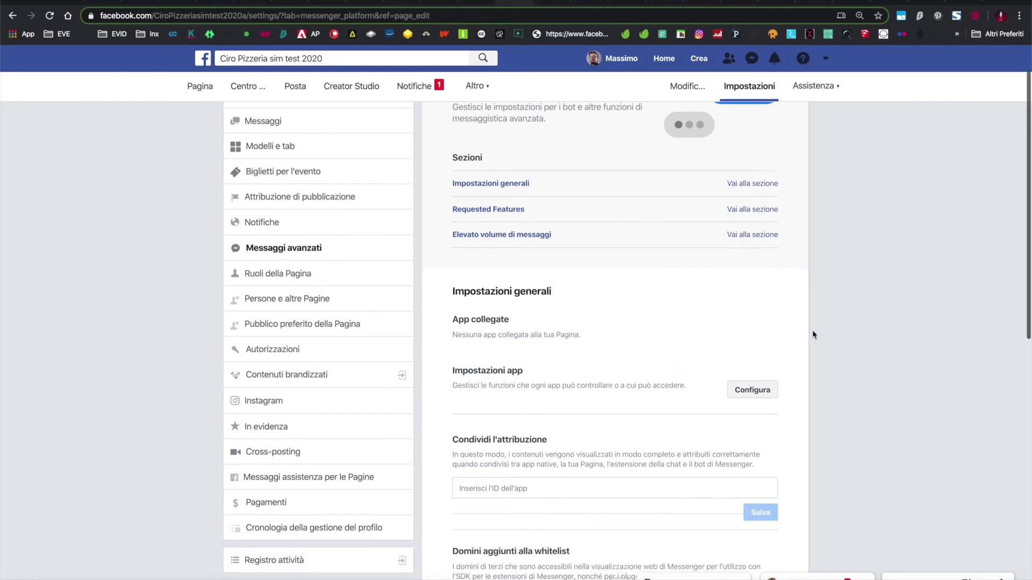
{"action": "scroll", "coordinate": [813, 331], "scroll_direction": "down", "scroll_amount": 4}
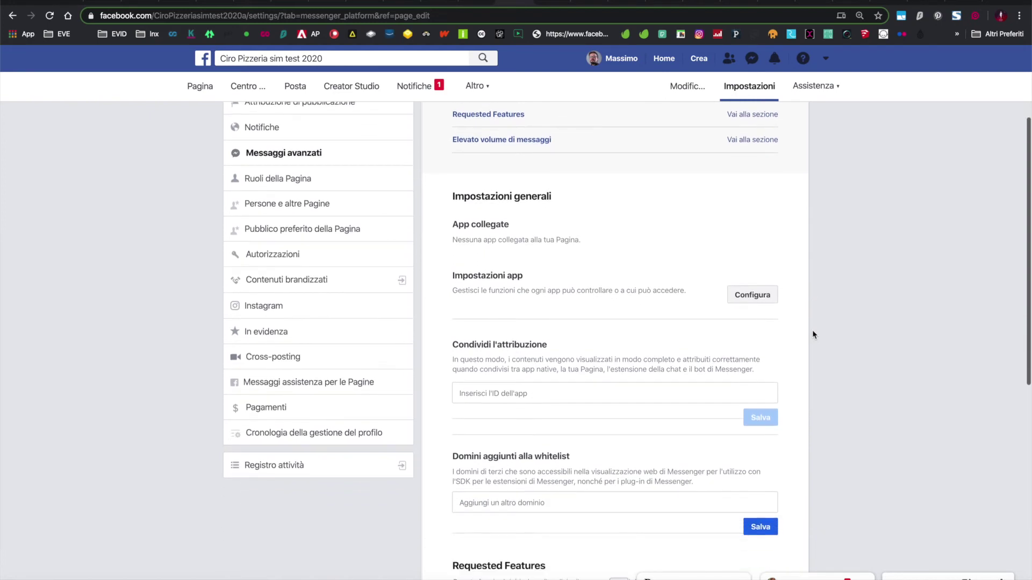
{"action": "scroll", "coordinate": [813, 331], "scroll_direction": "down", "scroll_amount": 4}
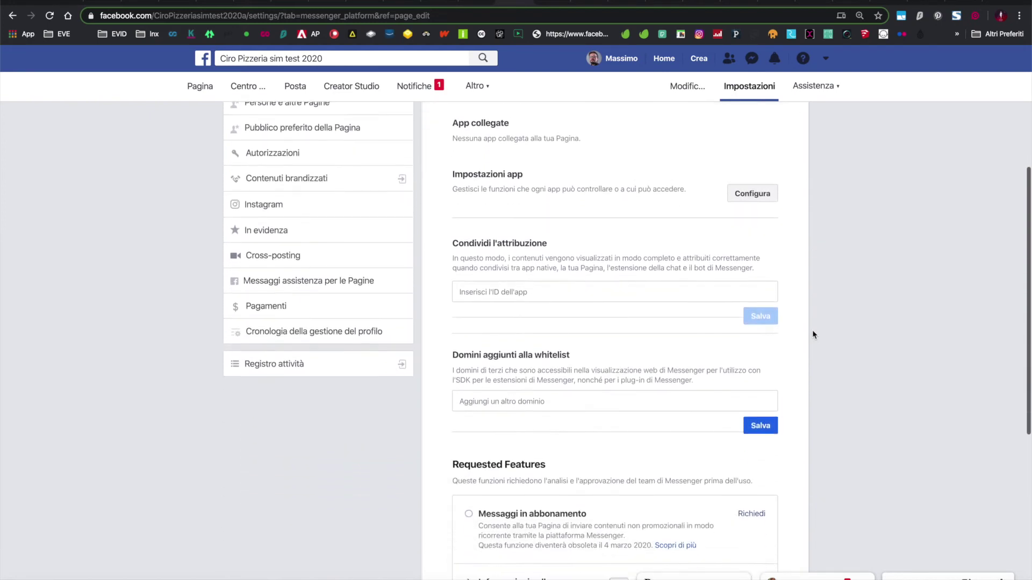
{"action": "scroll", "coordinate": [812, 335], "scroll_direction": "down", "scroll_amount": 2}
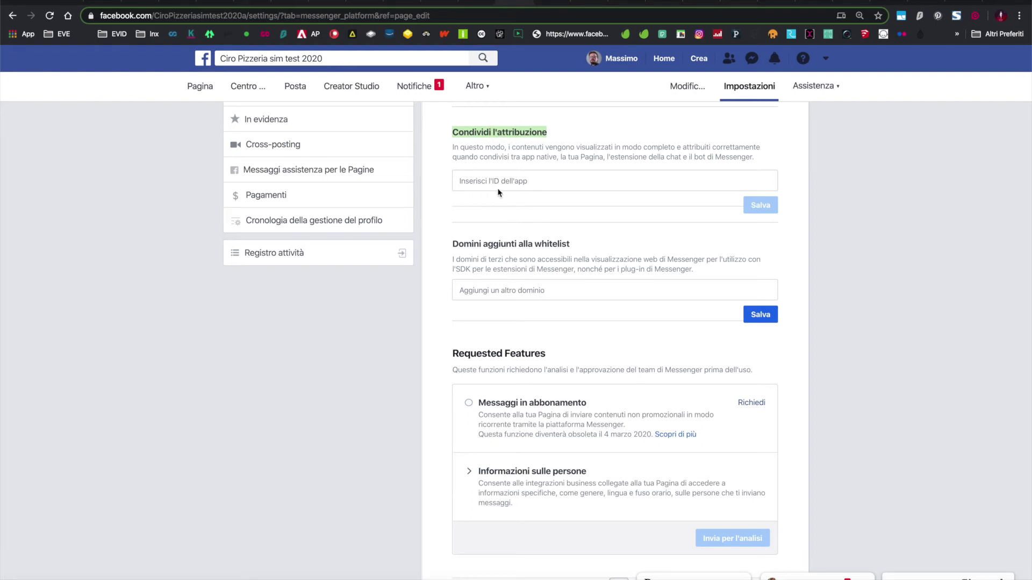
{"action": "left_click", "coordinate": [524, 186]}
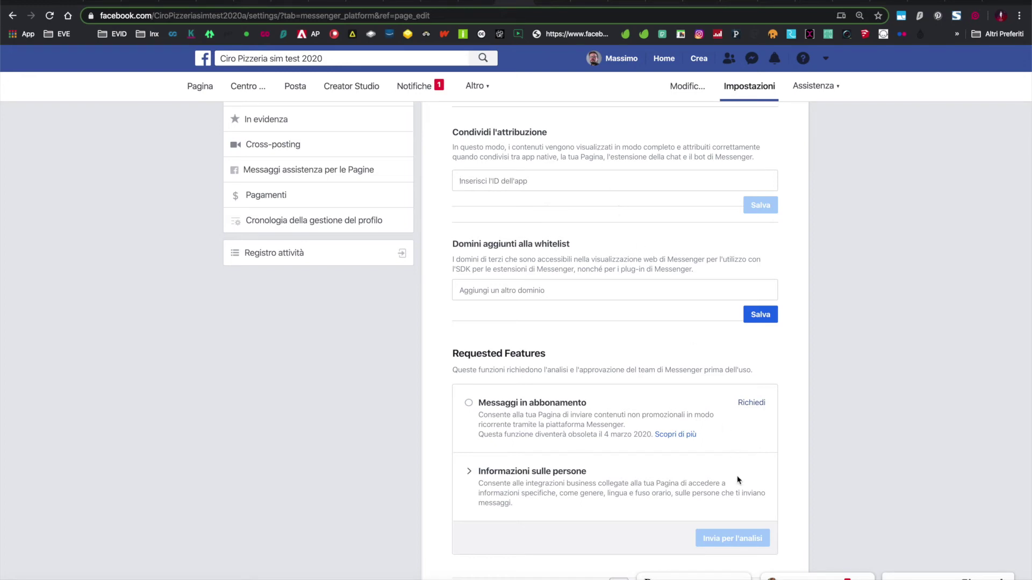
{"action": "left_click", "coordinate": [694, 576]}
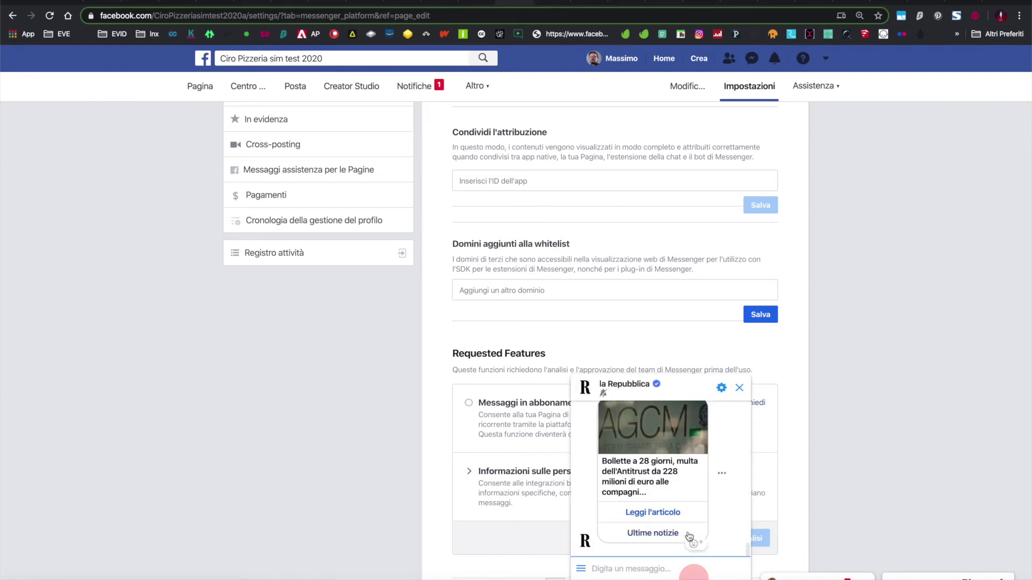
{"action": "left_click", "coordinate": [685, 386]}
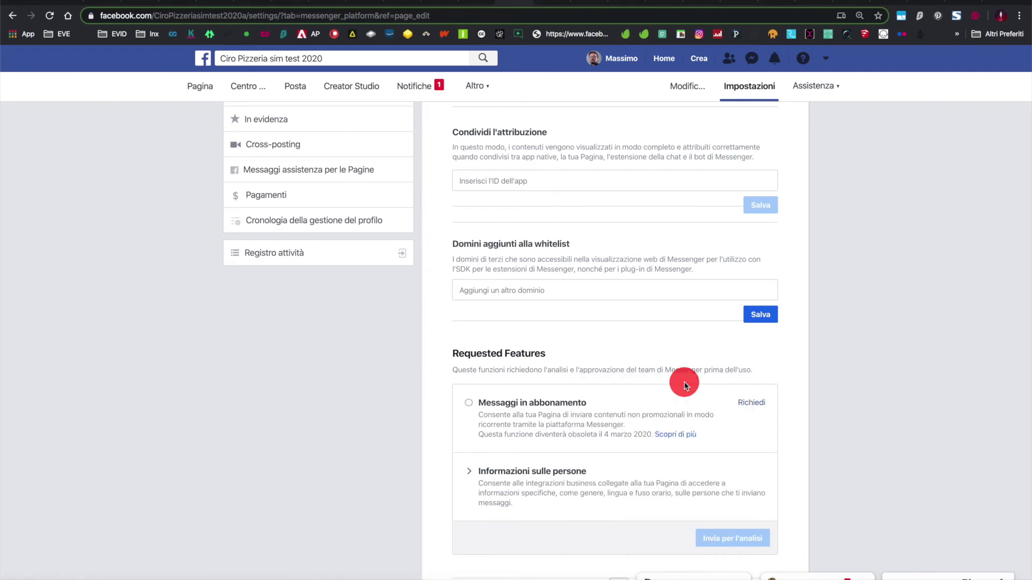
- Open the Ruoli della Pagina settings and show the list of roles available for a new assignment
{"action": "scroll", "coordinate": [676, 396], "scroll_direction": "up", "scroll_amount": 7}
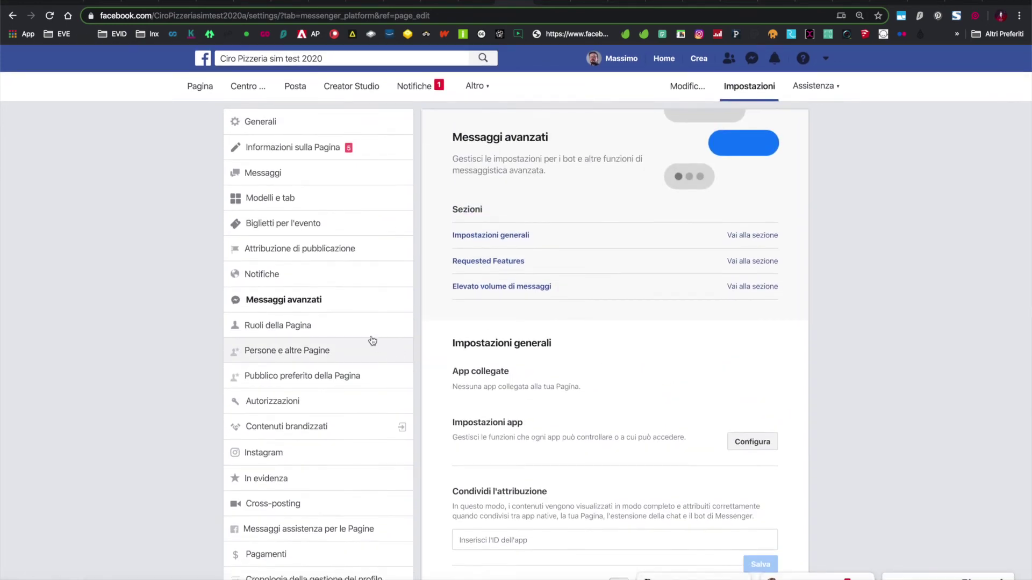
{"action": "left_click", "coordinate": [360, 328]}
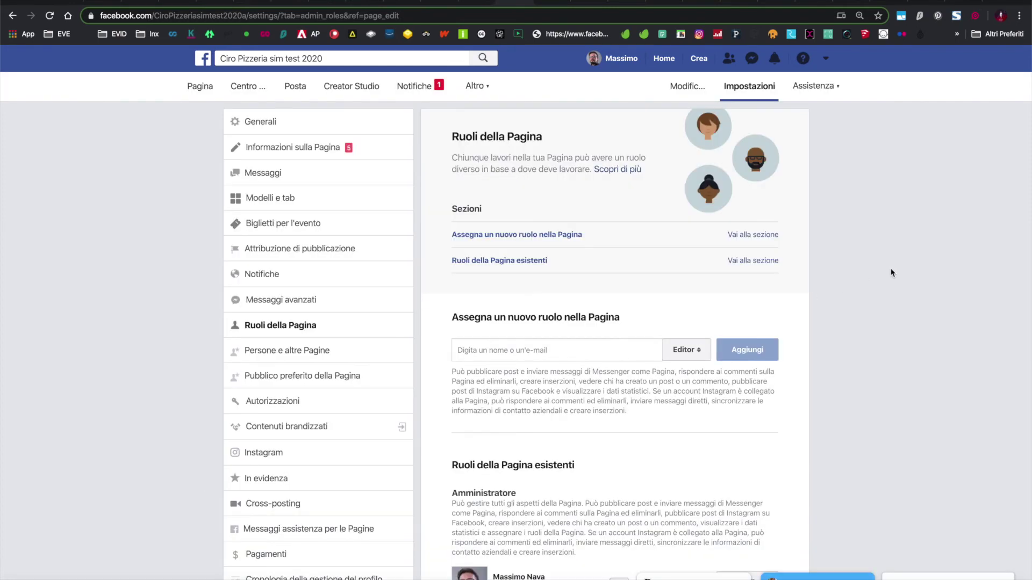
{"action": "scroll", "coordinate": [708, 228], "scroll_direction": "down", "scroll_amount": 3}
{"action": "left_click", "coordinate": [707, 226]}
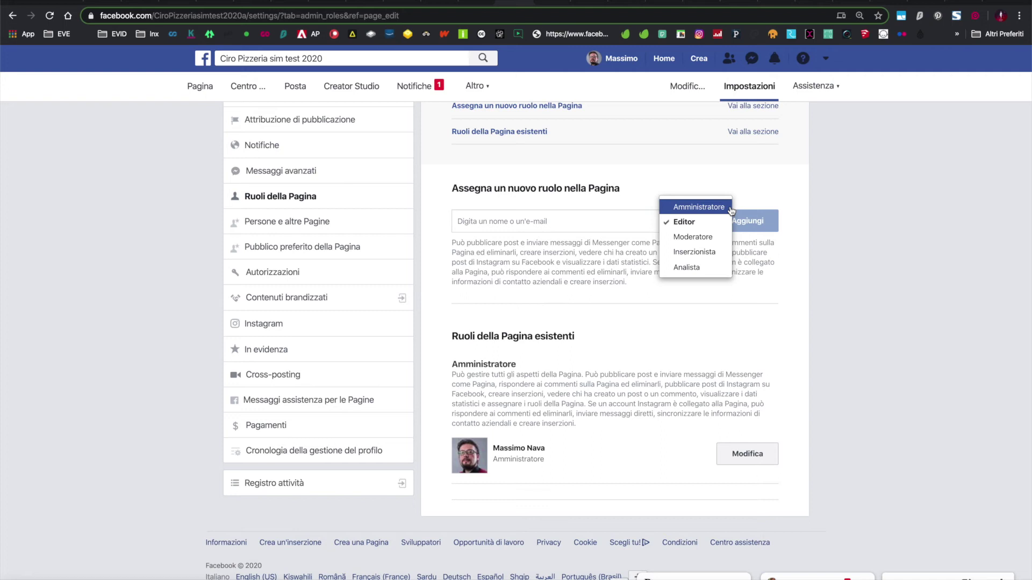
- Review the roles available for a new page assignment again, and close the list without choosing one
{"action": "left_click", "coordinate": [829, 205]}
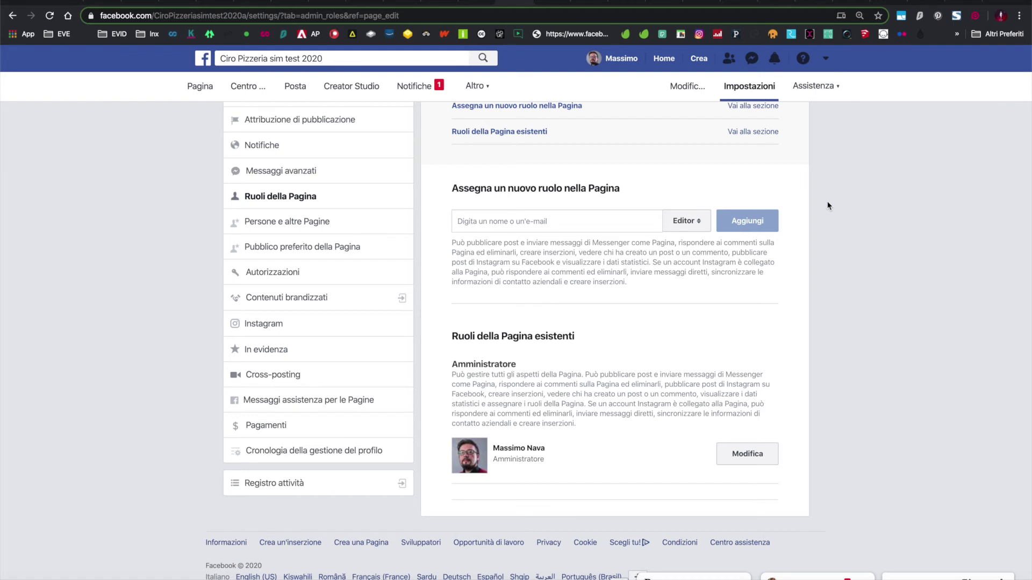
{"action": "left_click", "coordinate": [706, 224]}
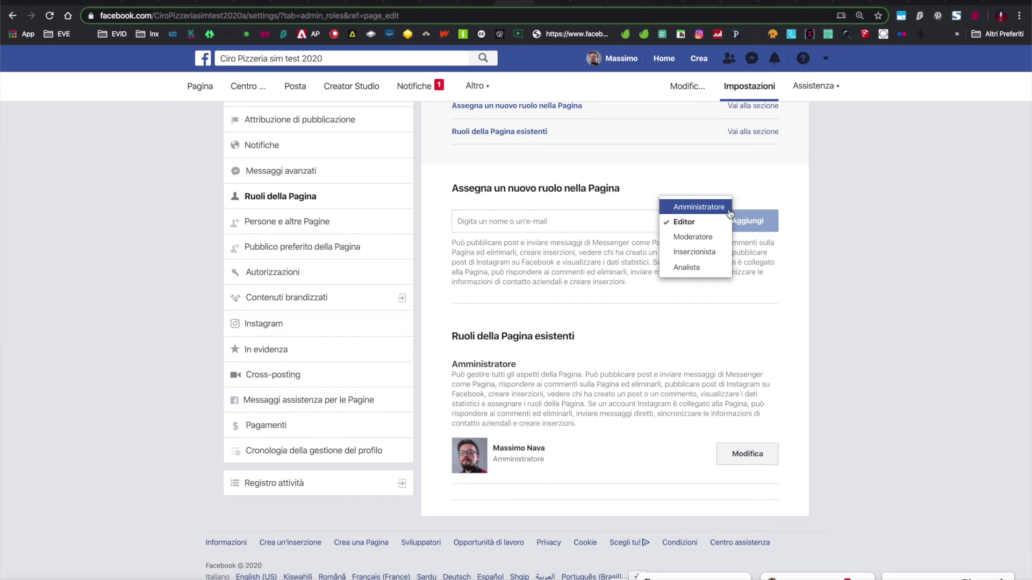
{"action": "left_click", "coordinate": [790, 193]}
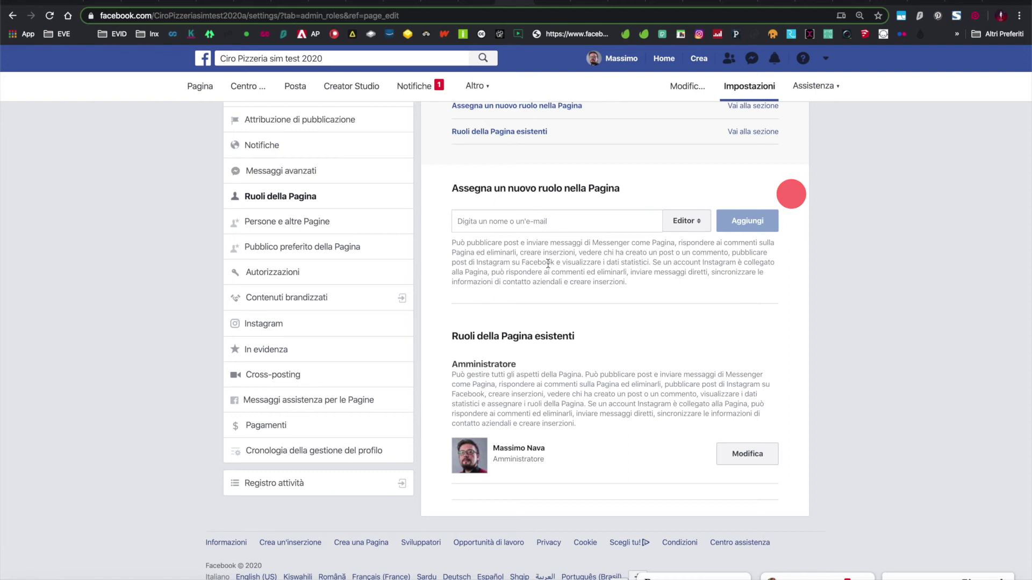
- View the Persone e altre Pagine settings of Ciro Pizzeria sim test 2020, and open the same section for Artlandis | webinar
{"action": "left_click", "coordinate": [315, 221]}
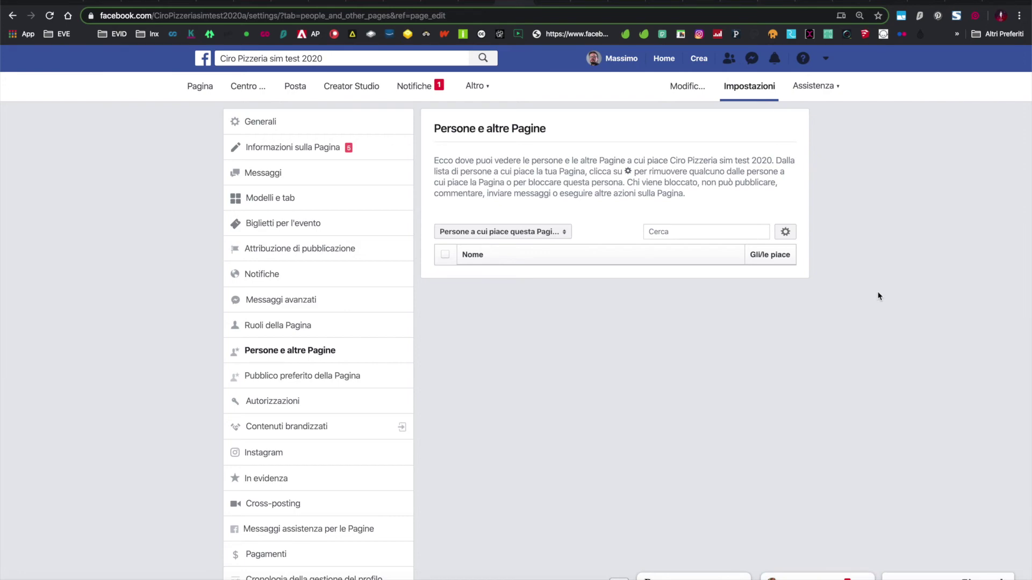
{"action": "left_click", "coordinate": [658, 3]}
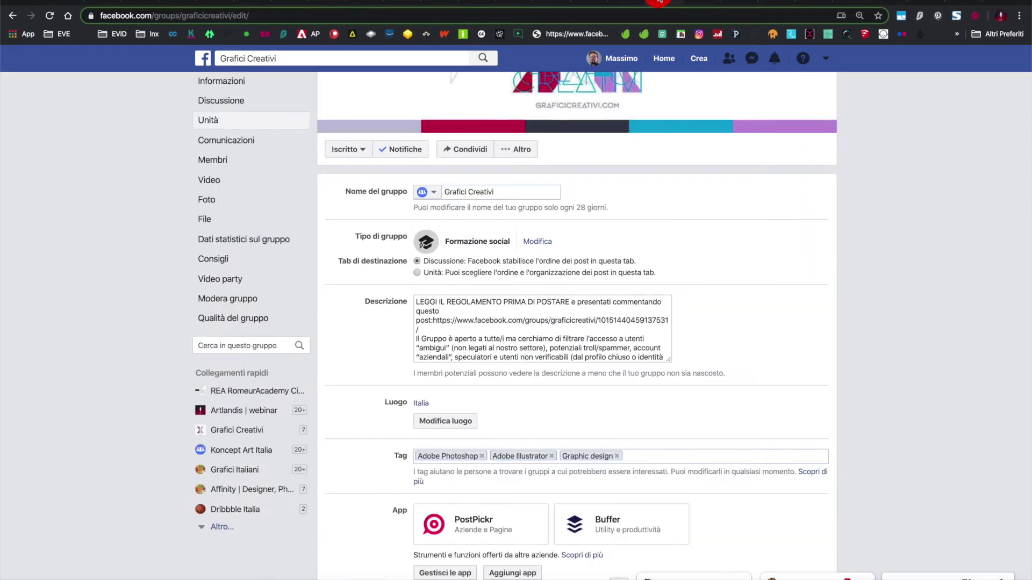
{"action": "left_click", "coordinate": [633, 2]}
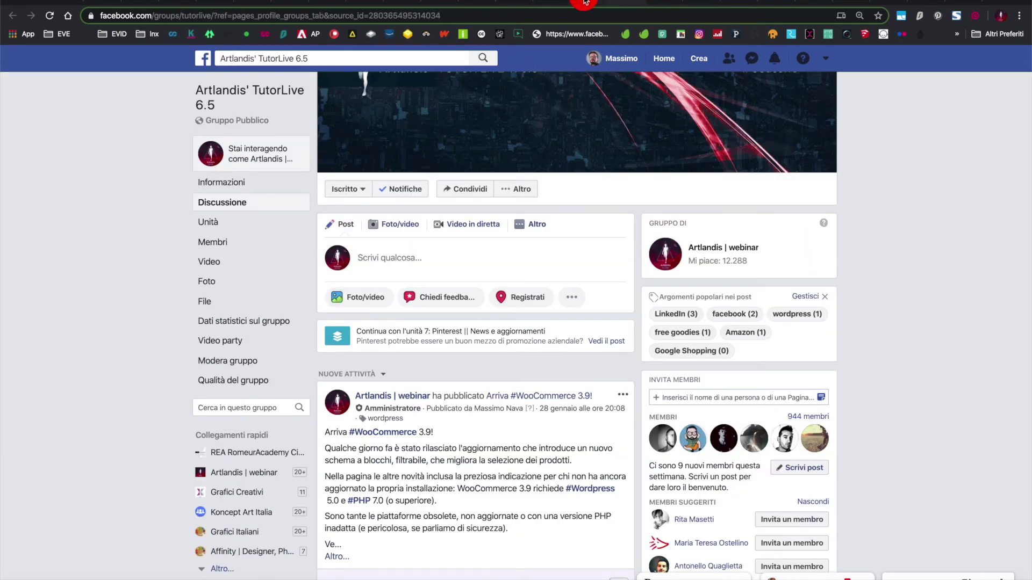
{"action": "left_click", "coordinate": [584, 2]}
{"action": "left_click", "coordinate": [730, 88]}
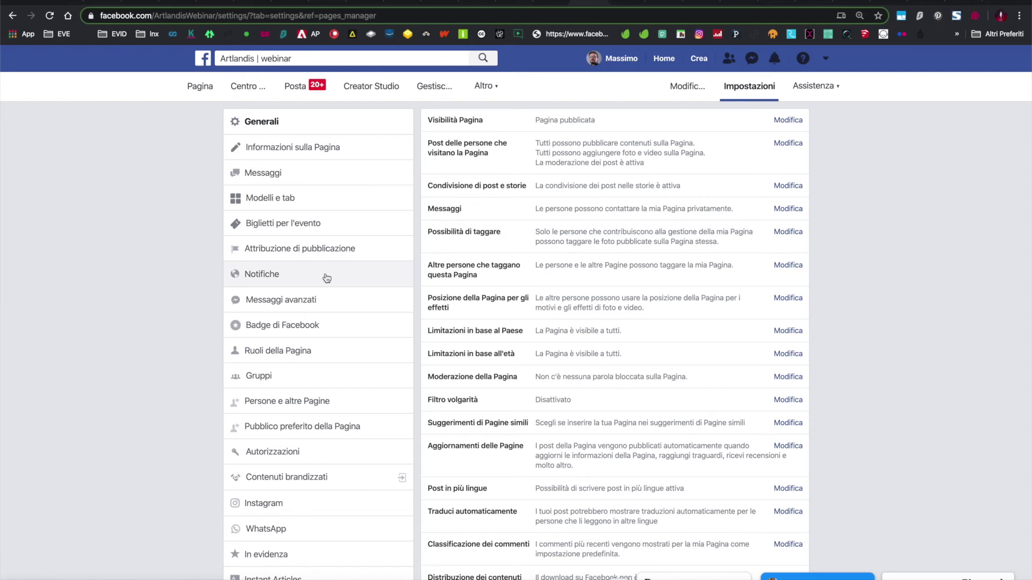
{"action": "left_click", "coordinate": [330, 349]}
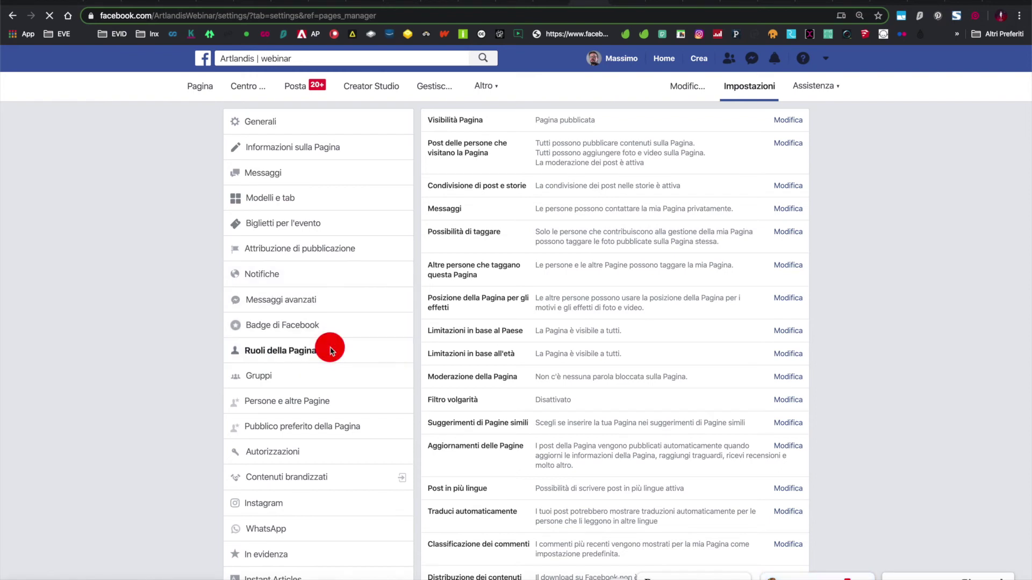
{"action": "left_click", "coordinate": [332, 401]}
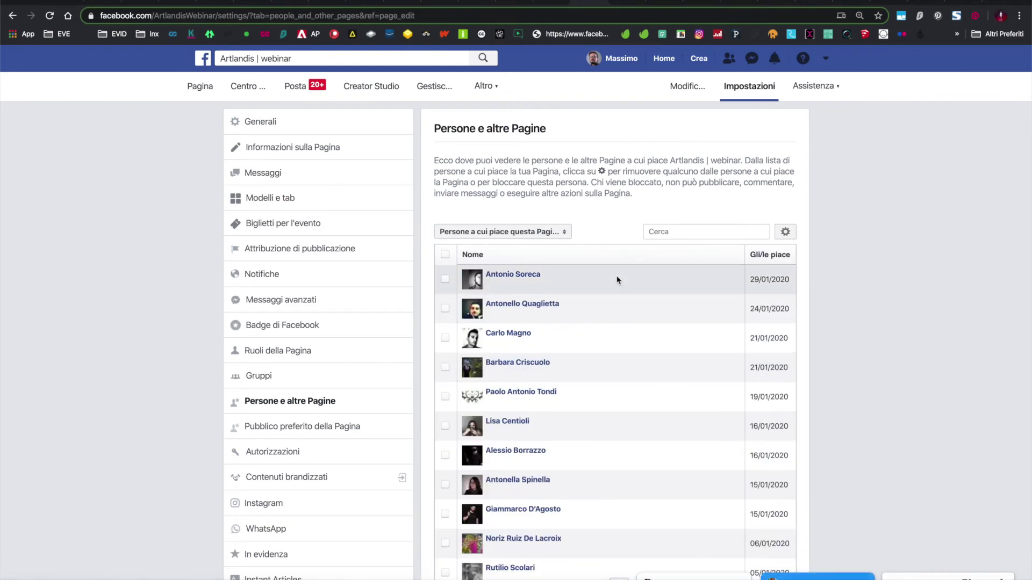
- Show the filter options for people and pages connected to Artlandis | webinar, and close them without choosing another filter
{"action": "left_click", "coordinate": [560, 231]}
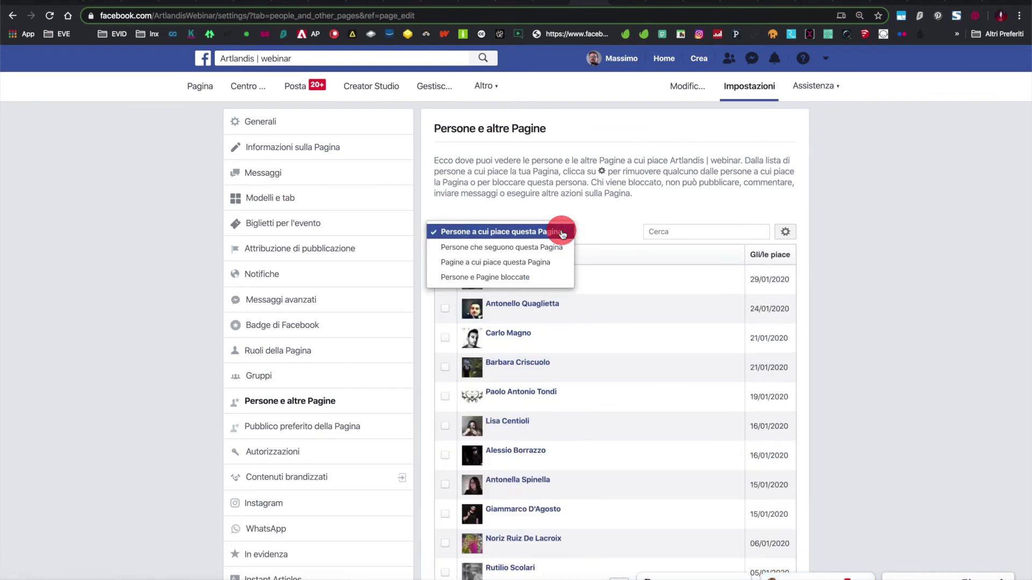
{"action": "left_click", "coordinate": [874, 177]}
{"action": "scroll", "coordinate": [851, 190], "scroll_direction": "down", "scroll_amount": 3}
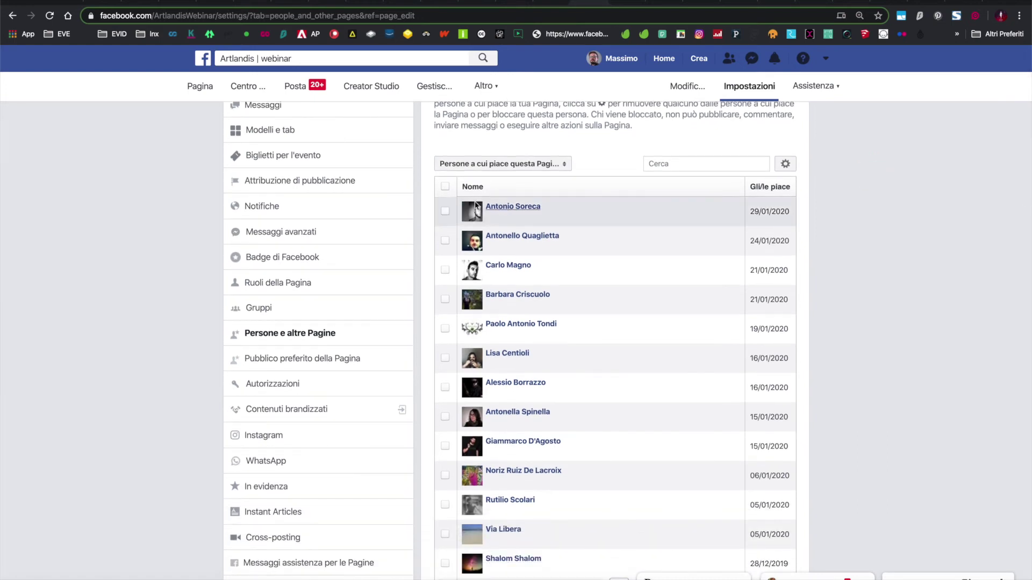
- Select the first person who likes the page, show the remove and block actions without applying any, and clear the selection
{"action": "left_click", "coordinate": [445, 211]}
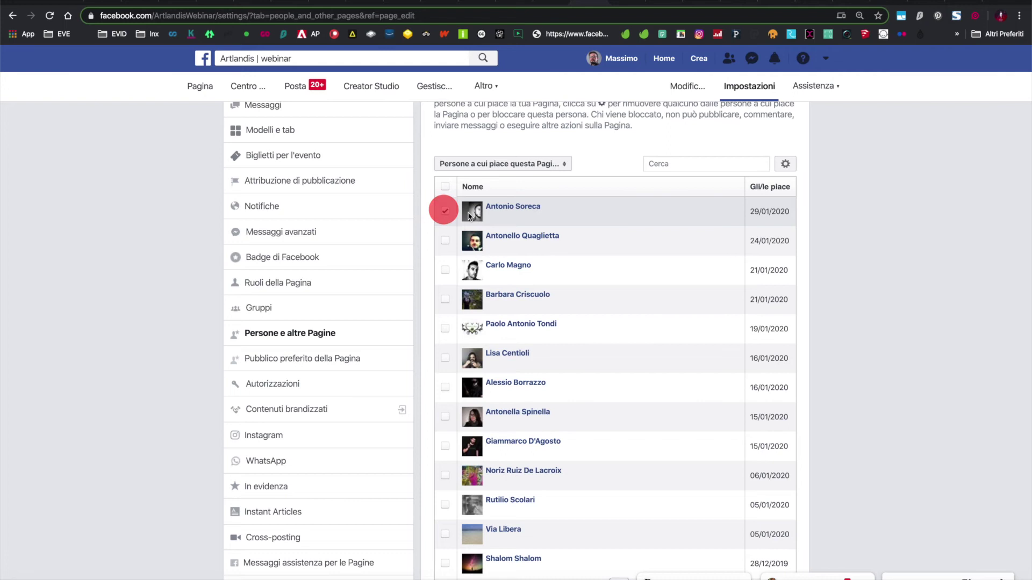
{"action": "left_click", "coordinate": [786, 166]}
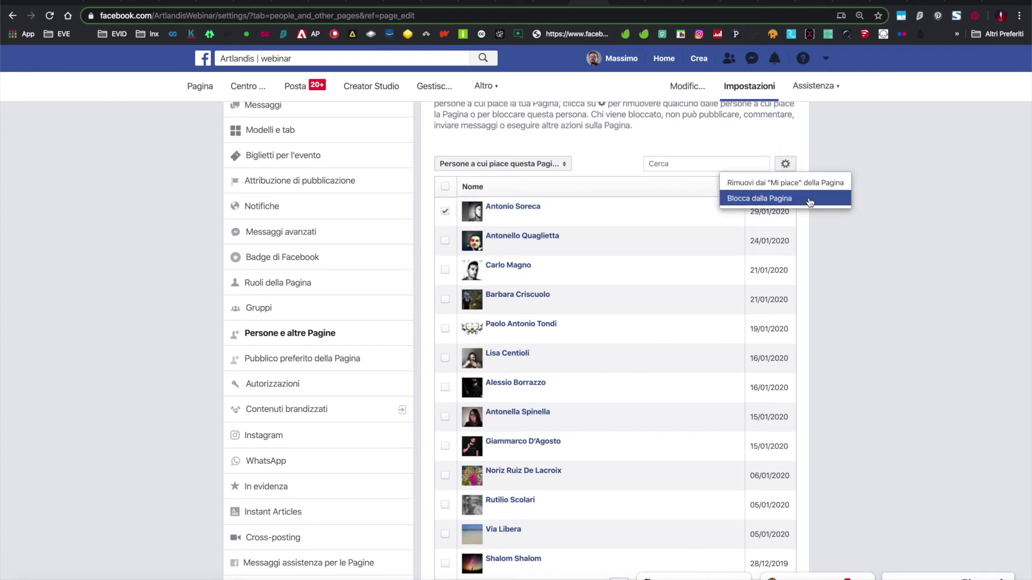
{"action": "left_click", "coordinate": [863, 154]}
{"action": "left_click", "coordinate": [445, 212]}
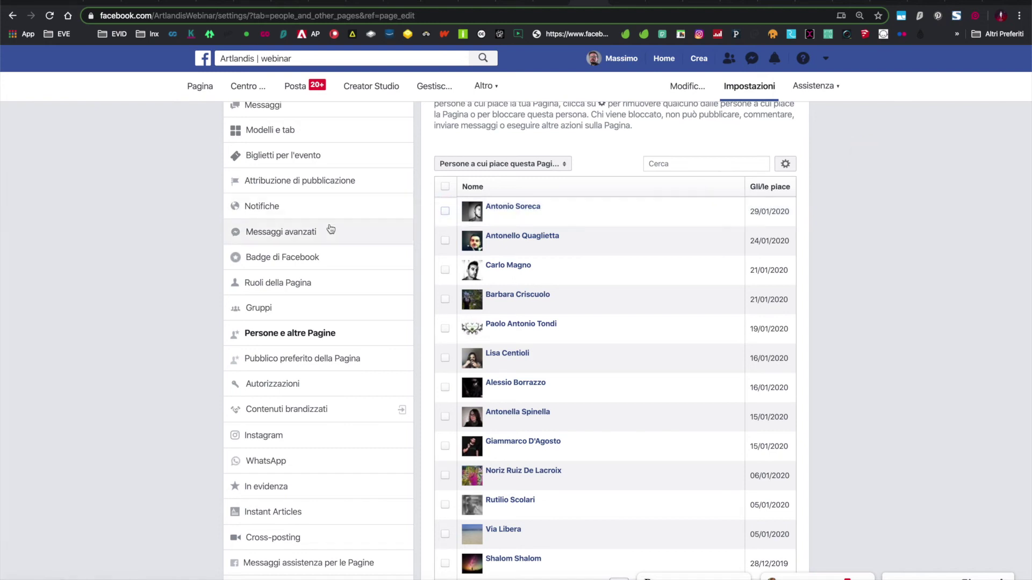
- View the Badge di Facebook settings of Artlandis | webinar, and return to the Ciro Pizzeria sim test 2020 settings
{"action": "left_click", "coordinate": [331, 268]}
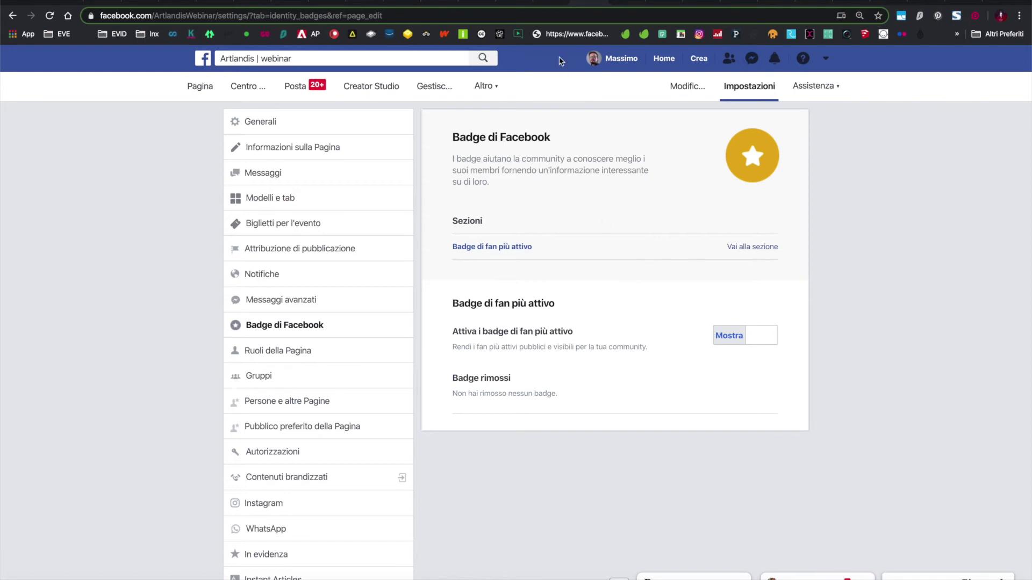
{"action": "left_click", "coordinate": [551, 4]}
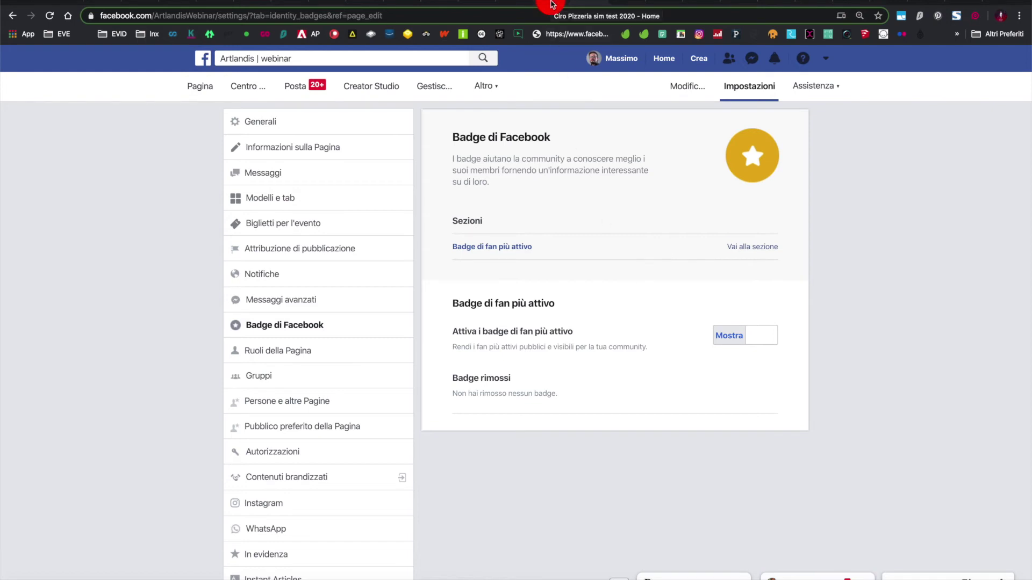
{"action": "left_click", "coordinate": [507, 3]}
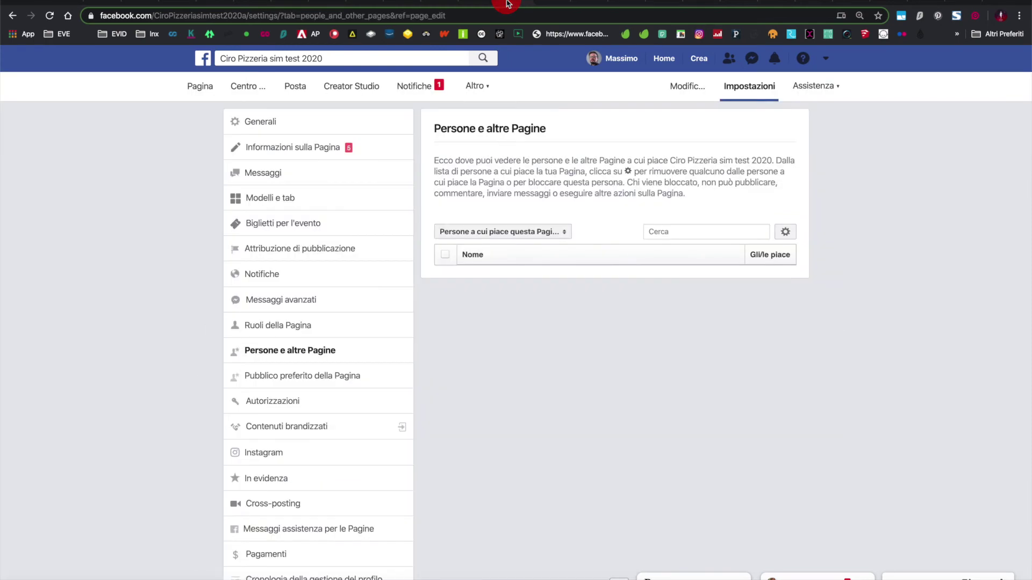
- Open the Pubblico preferito della Pagina settings for Ciro Pizzeria sim test 2020, and compare them with those of Artlandis | webinar
{"action": "left_click", "coordinate": [357, 375]}
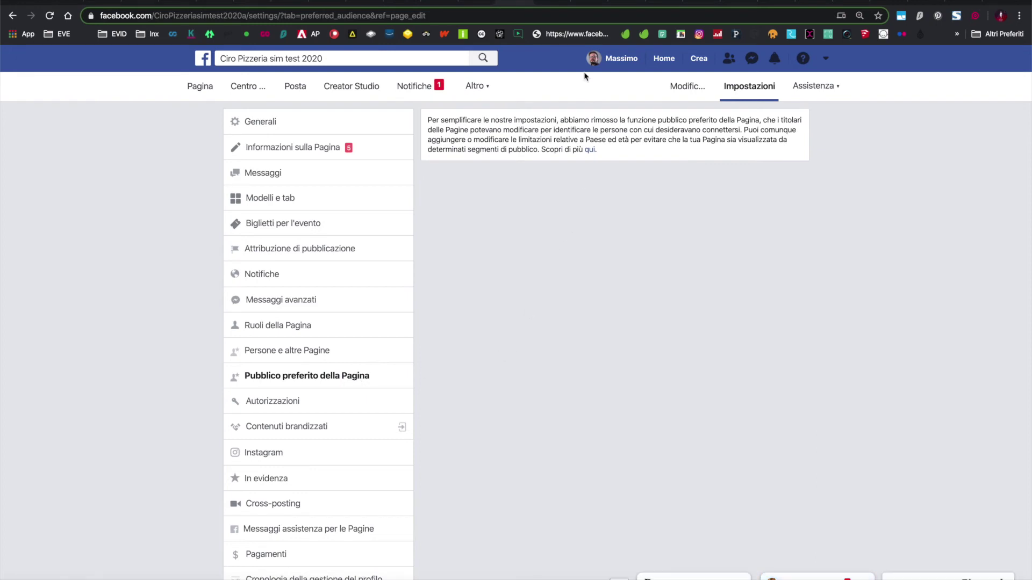
{"action": "left_click", "coordinate": [619, 5]}
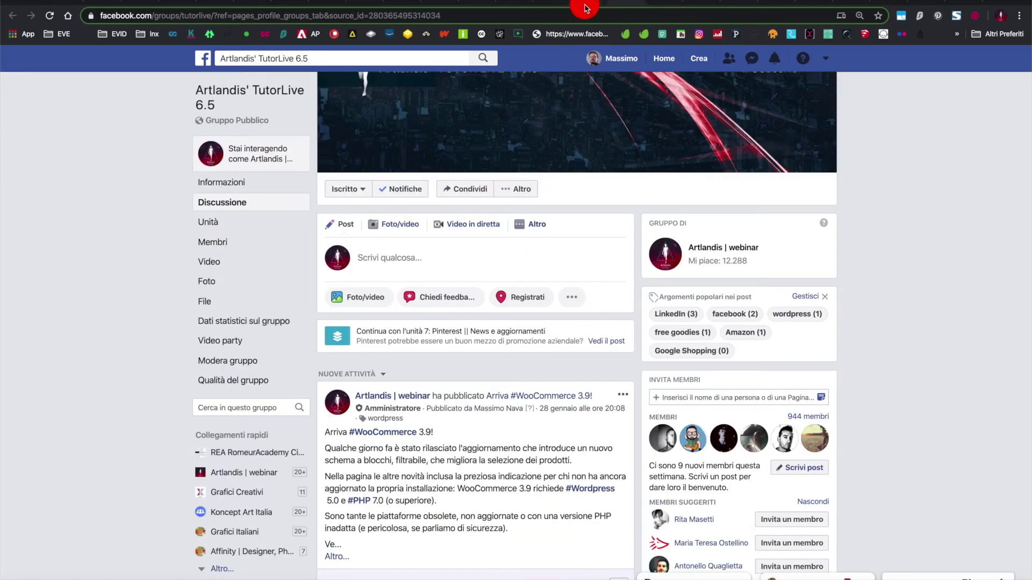
{"action": "left_click", "coordinate": [585, 8]}
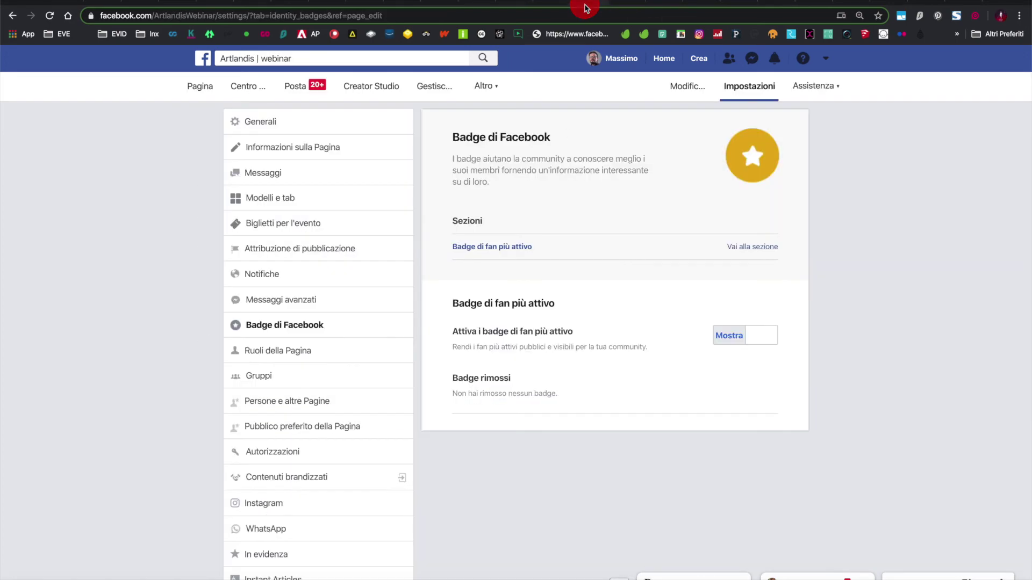
{"action": "left_click", "coordinate": [358, 426]}
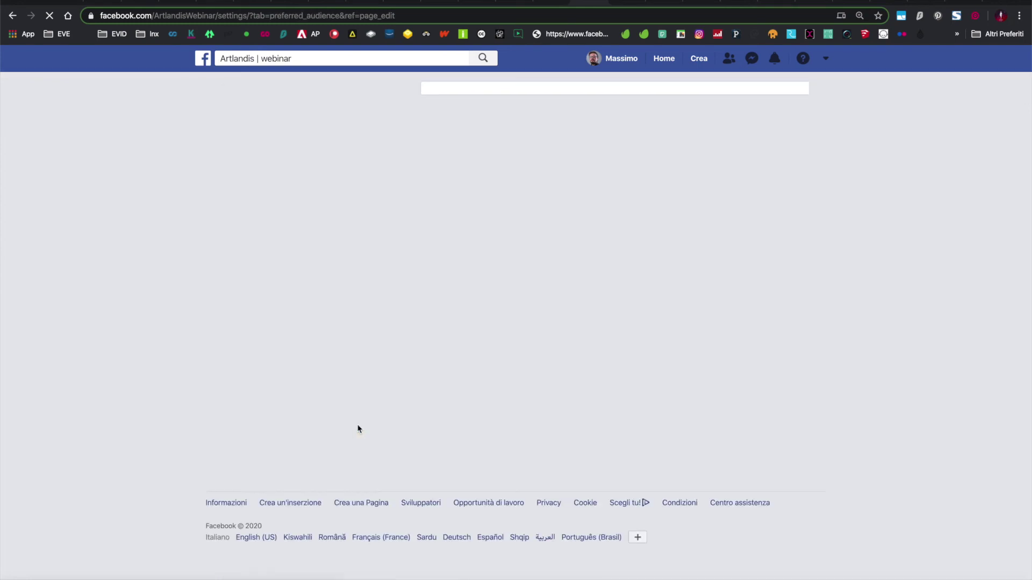
{"action": "scroll", "coordinate": [435, 366], "scroll_direction": "down", "scroll_amount": 1}
{"action": "scroll", "coordinate": [436, 366], "scroll_direction": "up", "scroll_amount": 1}
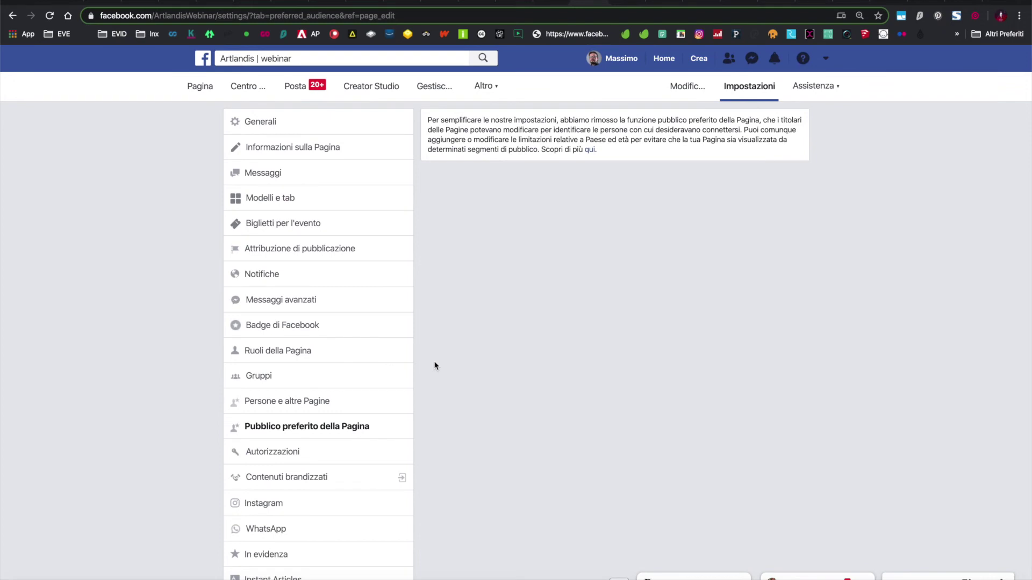
- Examine the Autorizzazioni settings of Ciro Pizzeria sim test 2020, and highlight the words "temi sociali, elezioni o politica" in the heading
{"action": "left_click", "coordinate": [509, 5]}
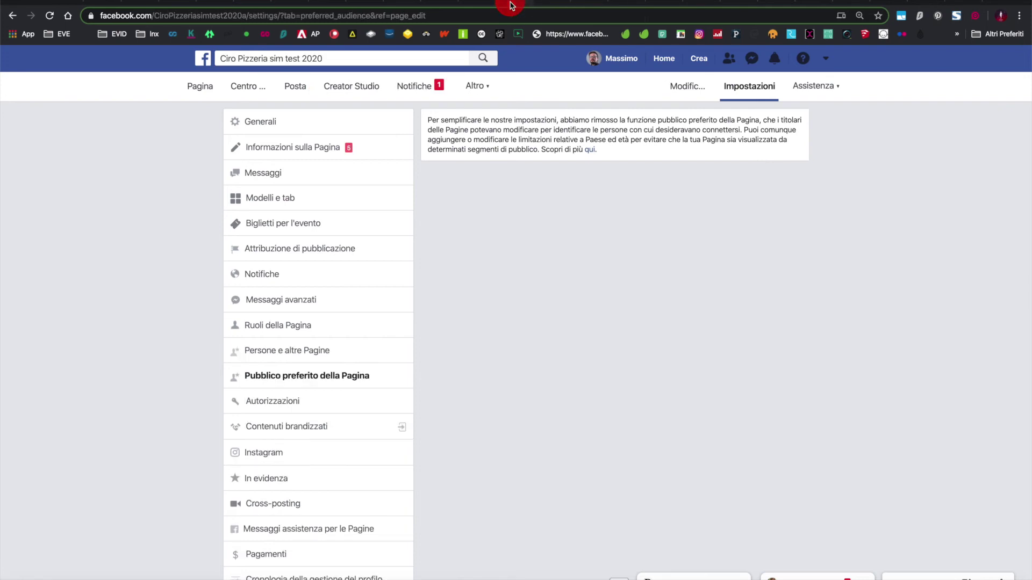
{"action": "left_click", "coordinate": [331, 402]}
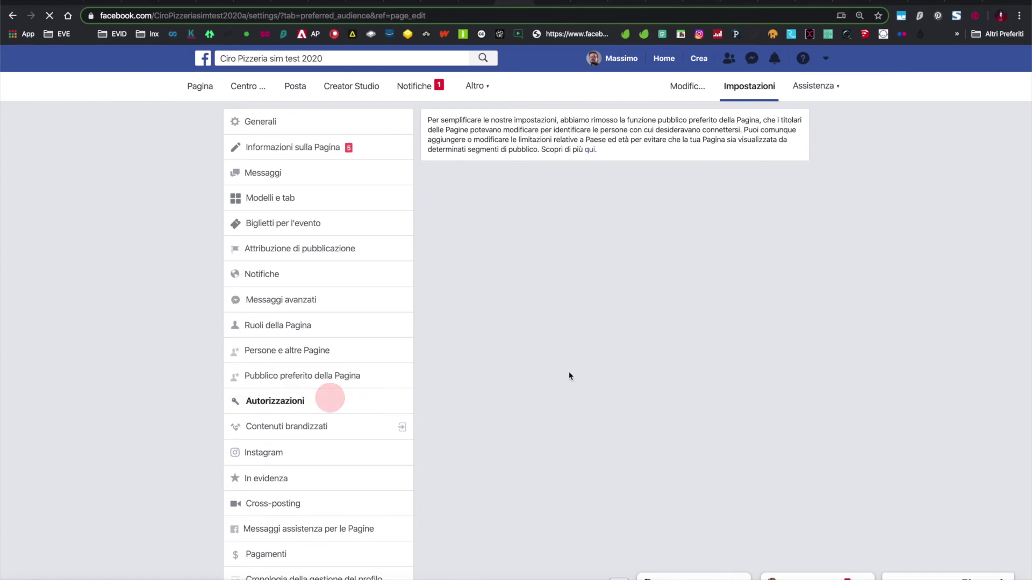
{"action": "scroll", "coordinate": [824, 283], "scroll_direction": "down", "scroll_amount": 3}
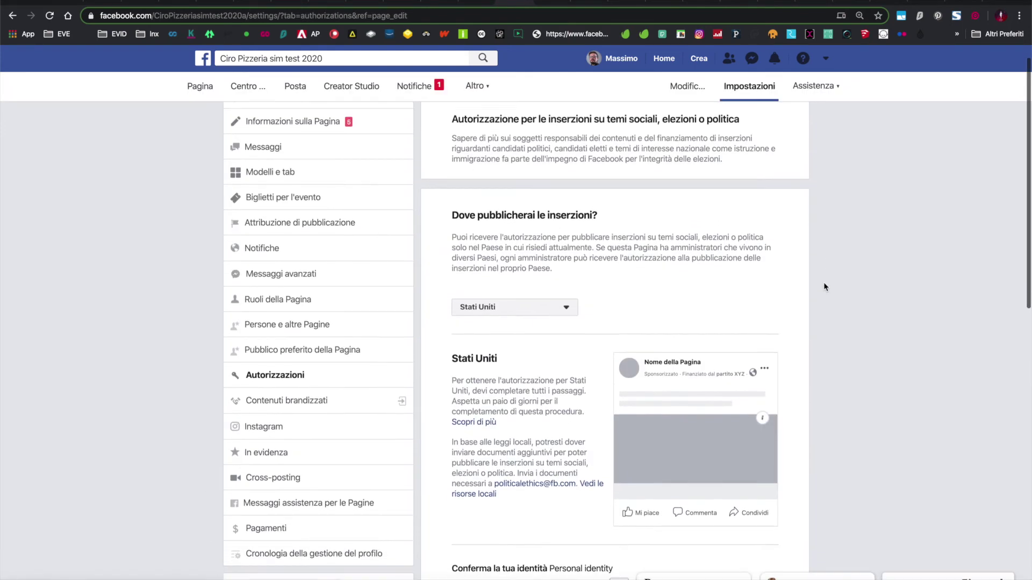
{"action": "scroll", "coordinate": [823, 282], "scroll_direction": "down", "scroll_amount": 2}
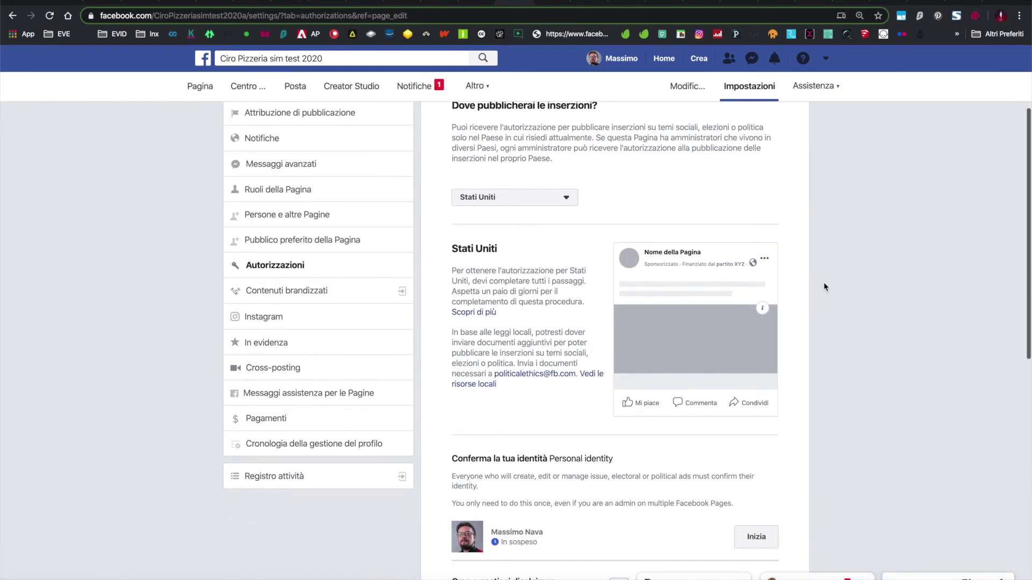
{"action": "scroll", "coordinate": [825, 287], "scroll_direction": "down", "scroll_amount": 2}
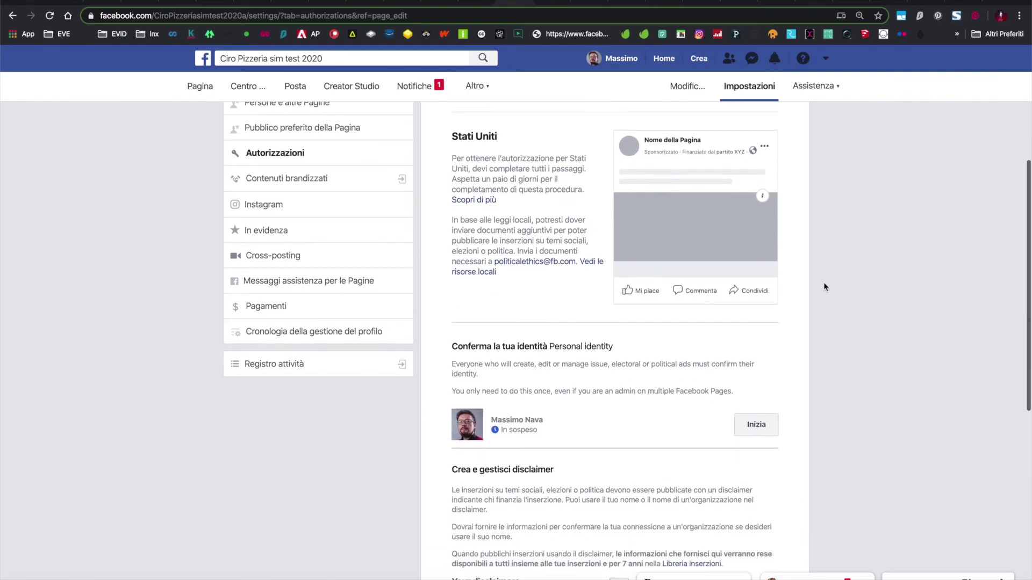
{"action": "scroll", "coordinate": [824, 287], "scroll_direction": "down", "scroll_amount": 3}
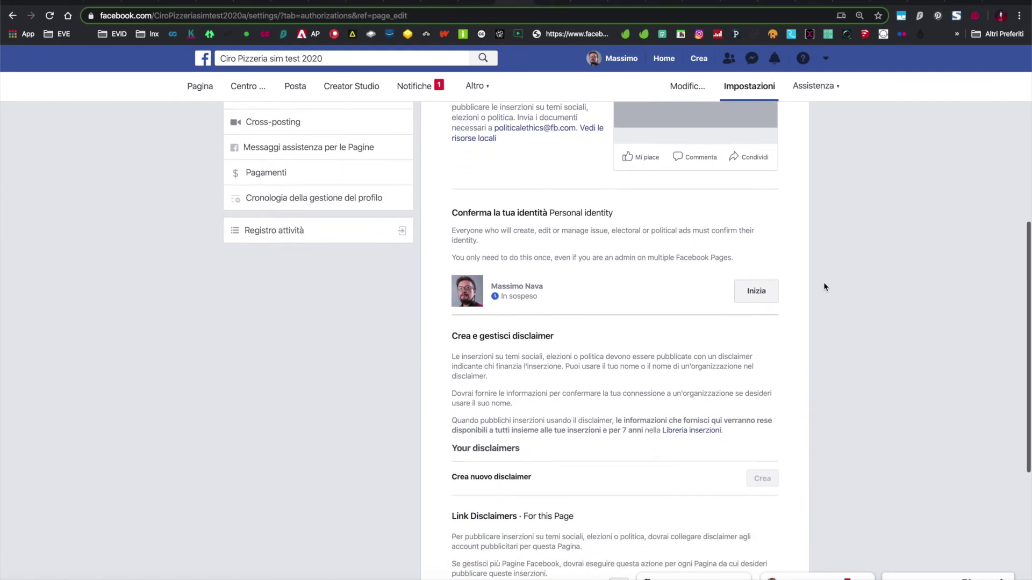
{"action": "scroll", "coordinate": [825, 287], "scroll_direction": "down", "scroll_amount": 3}
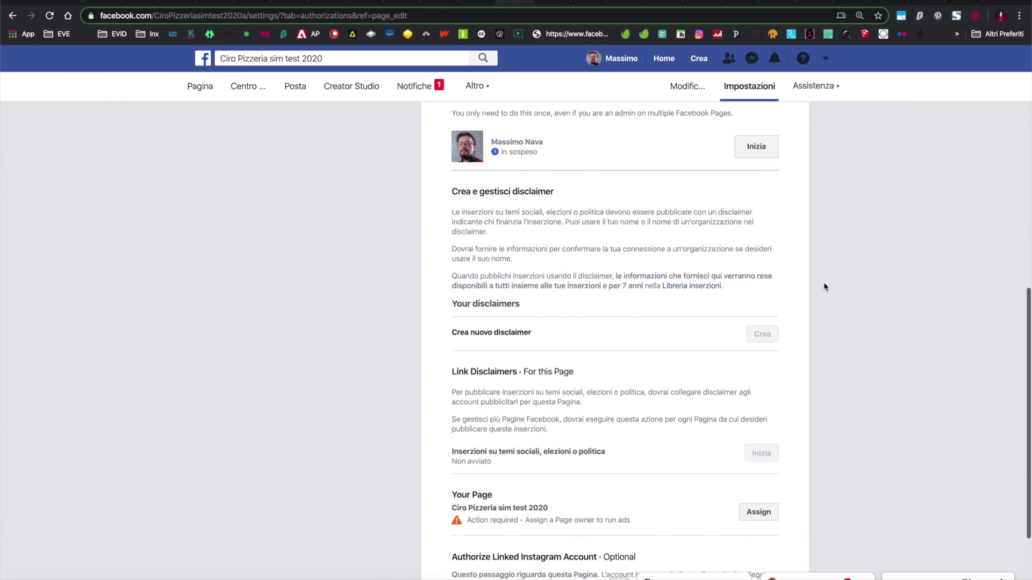
{"action": "scroll", "coordinate": [824, 286], "scroll_direction": "down", "scroll_amount": 1}
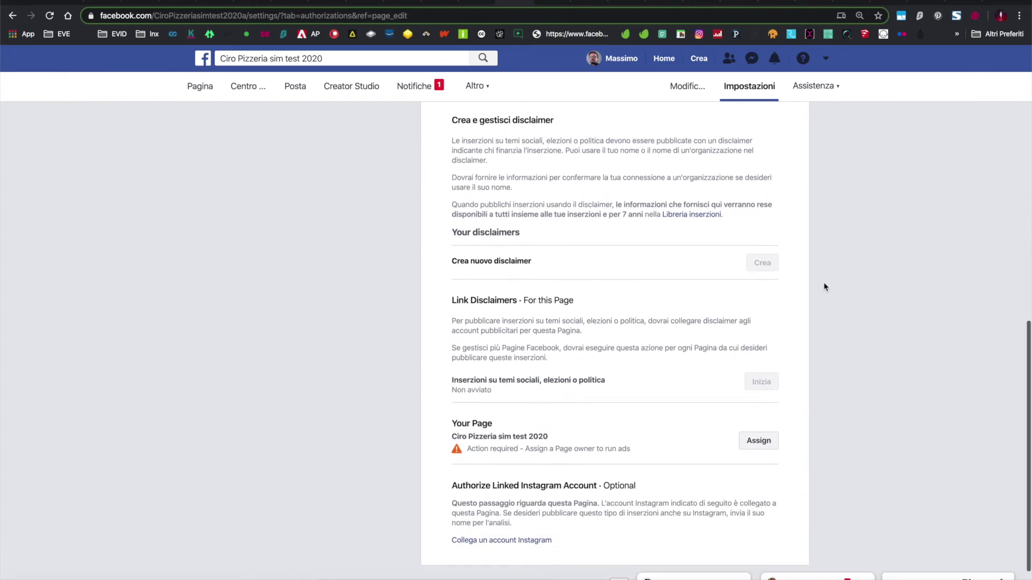
{"action": "scroll", "coordinate": [825, 287], "scroll_direction": "up", "scroll_amount": 15}
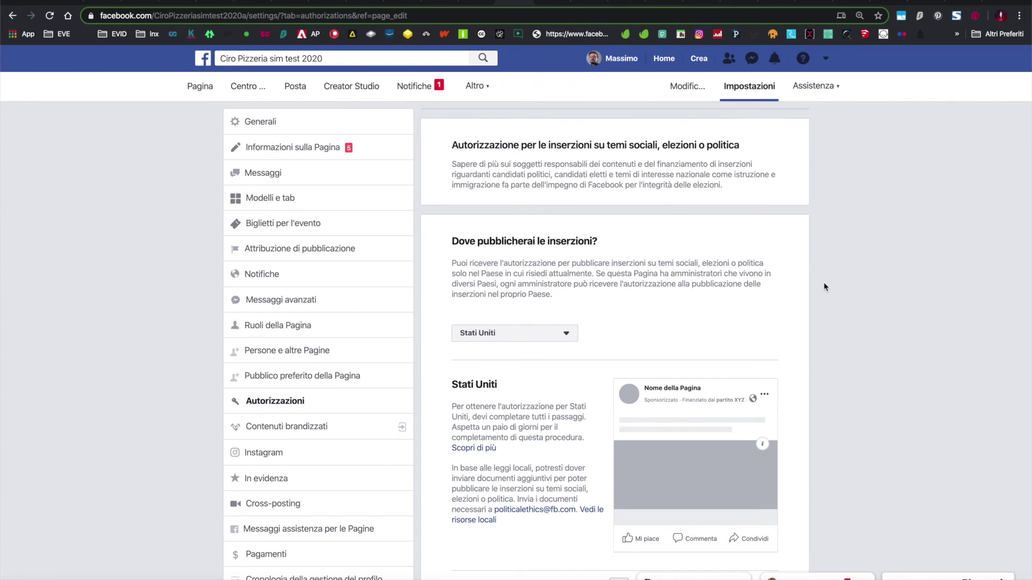
{"action": "left_click_drag", "start_coordinate": [608, 145], "coordinate": [737, 149]}
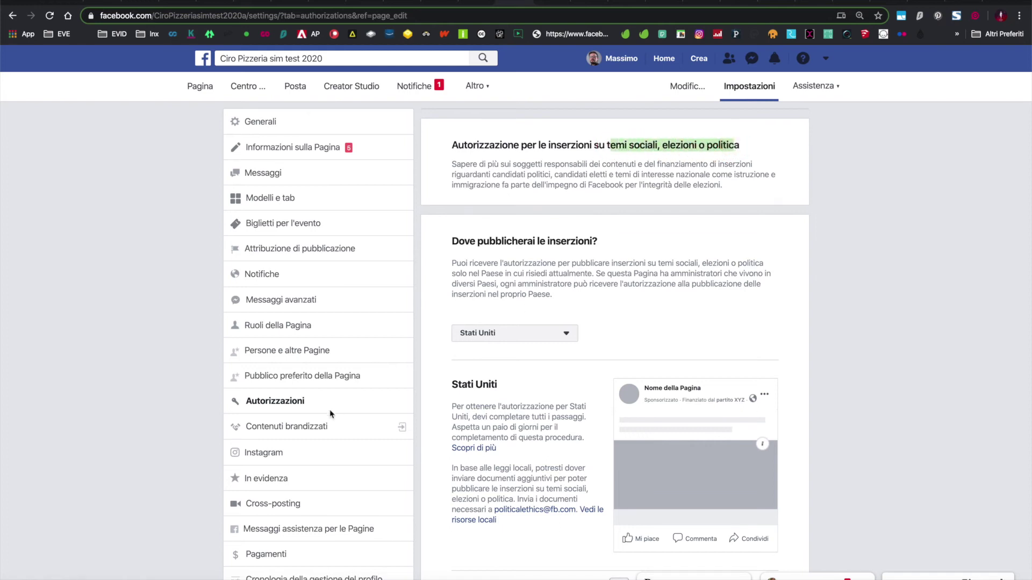
- View the page's Contenuti brandizzati settings in Brand Collabs Manager, and switch back to the Artlandis | webinar page settings
{"action": "left_click", "coordinate": [320, 422]}
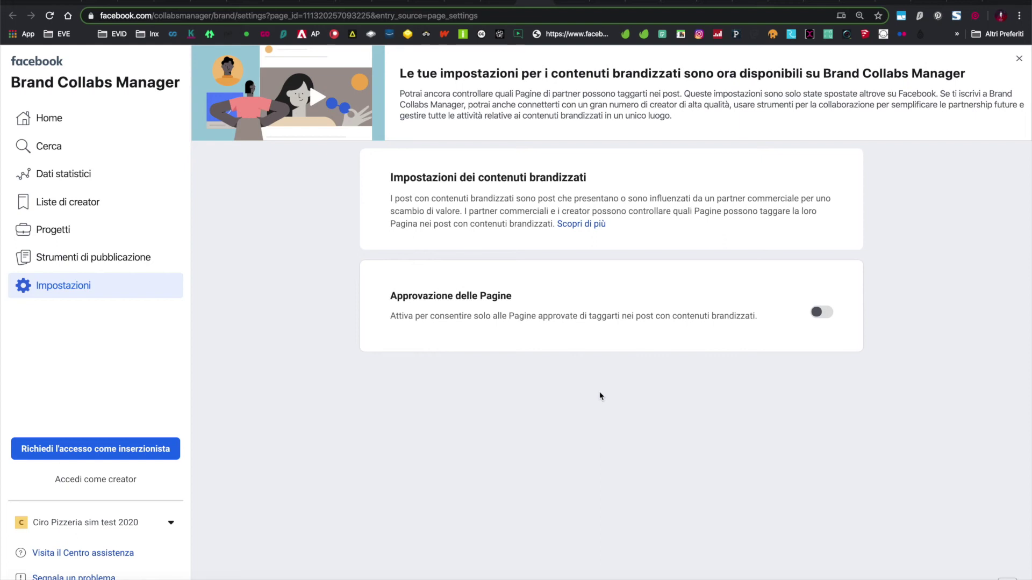
{"action": "left_click", "coordinate": [639, 8]}
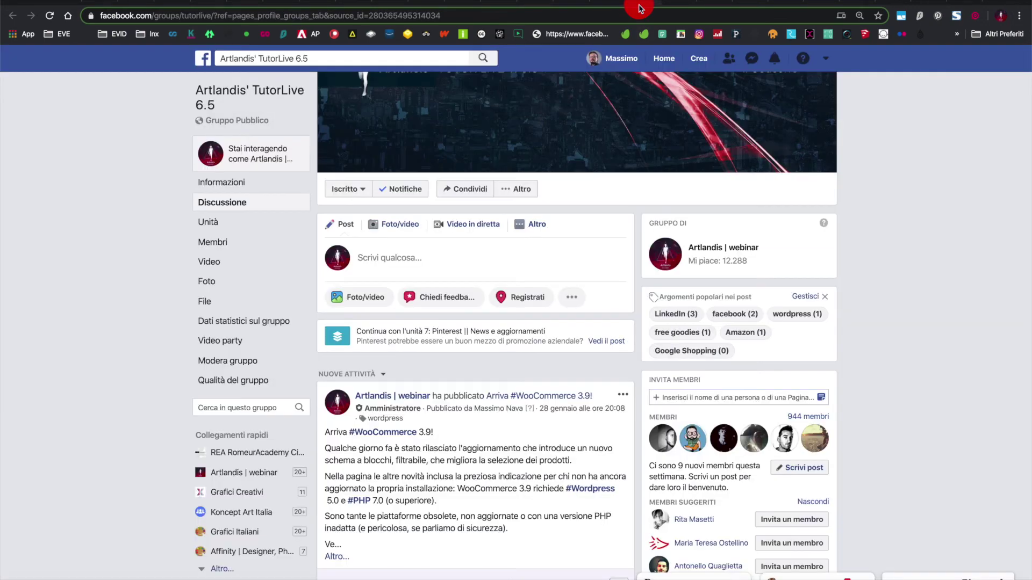
{"action": "left_click", "coordinate": [604, 6]}
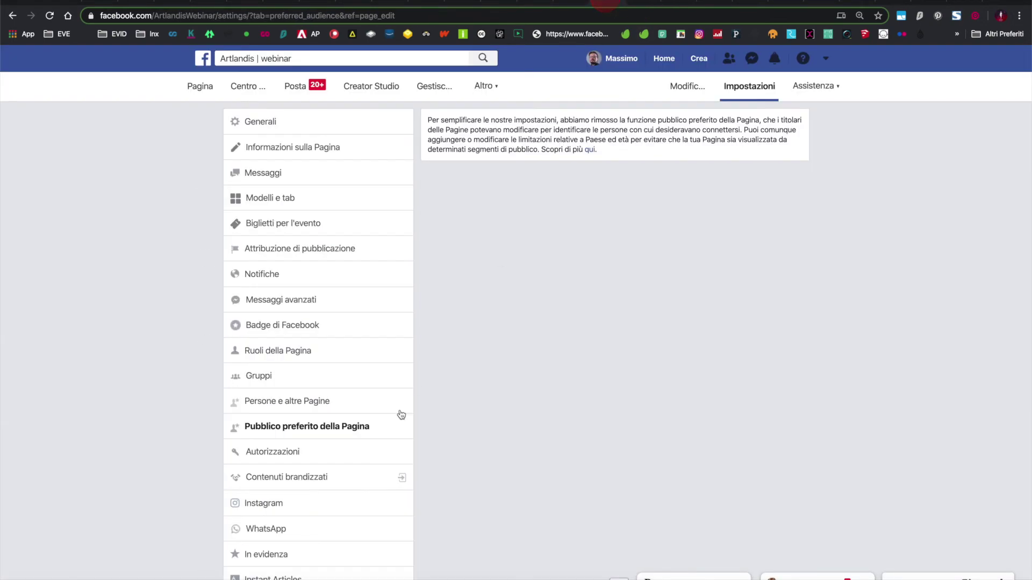
- Open the Contenuti brandizzati settings of Artlandis | webinar, examine the Pagine approvate list and the Grafici Creativi preview, and return to the page settings
{"action": "scroll", "coordinate": [401, 415], "scroll_direction": "down", "scroll_amount": 1}
{"action": "left_click", "coordinate": [337, 419]}
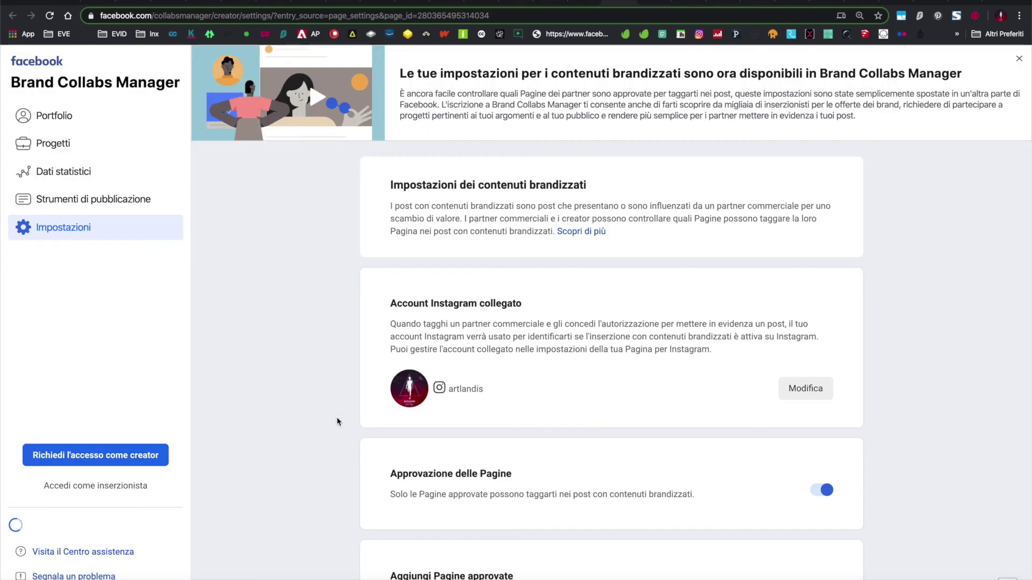
{"action": "scroll", "coordinate": [323, 389], "scroll_direction": "down", "scroll_amount": 2}
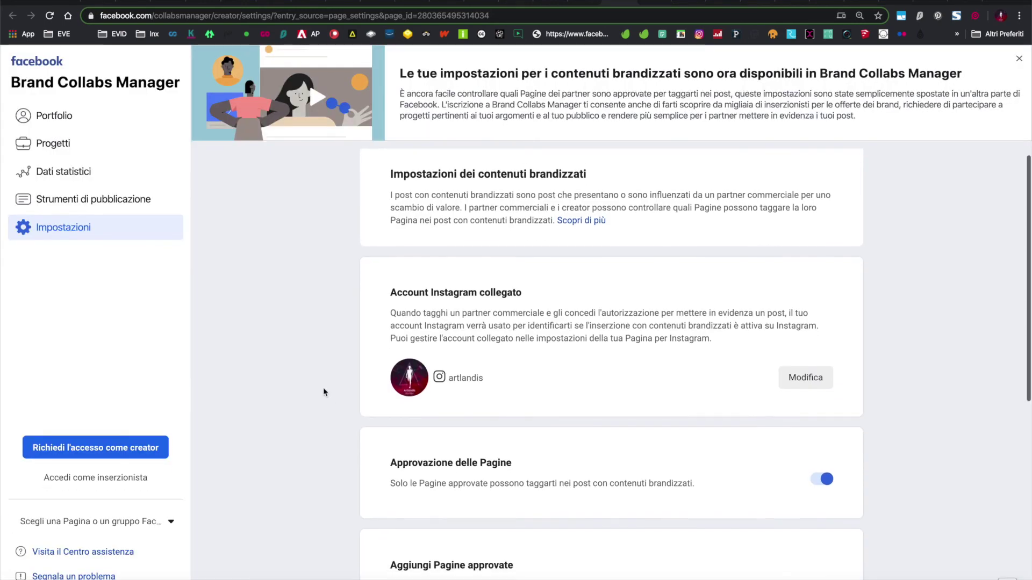
{"action": "scroll", "coordinate": [324, 389], "scroll_direction": "down", "scroll_amount": 4}
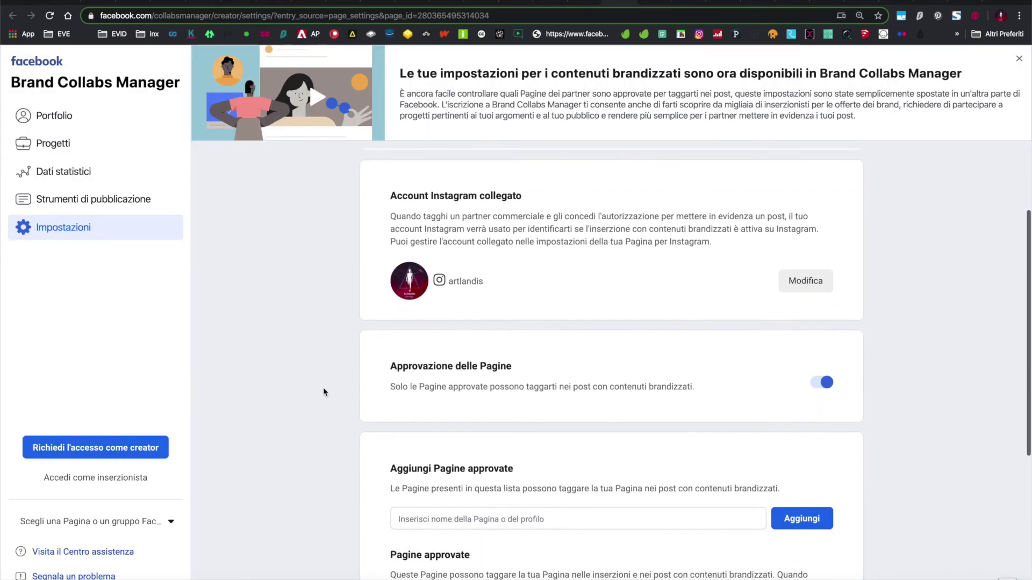
{"action": "scroll", "coordinate": [323, 389], "scroll_direction": "down", "scroll_amount": 4}
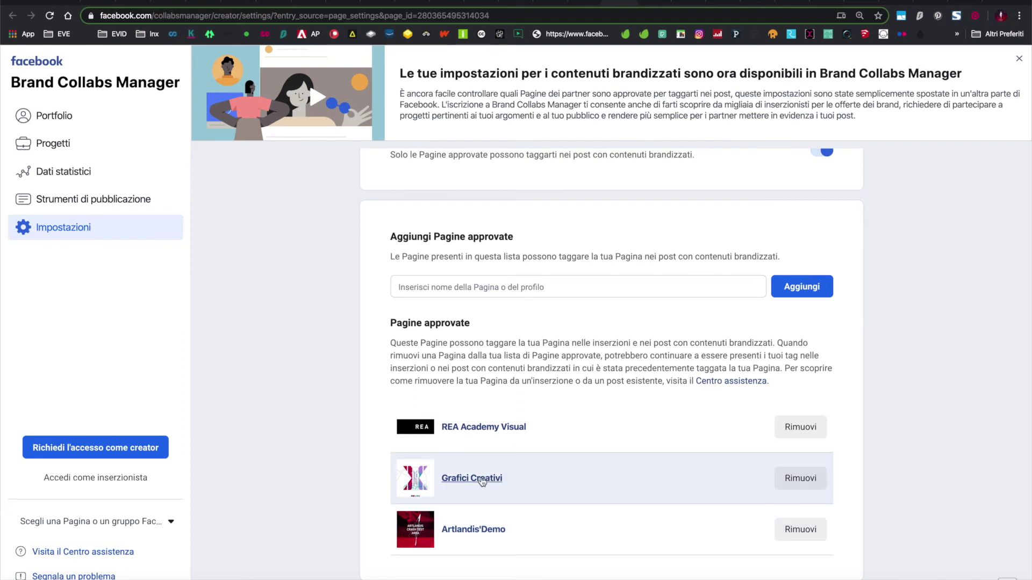
{"action": "mouse_move", "coordinate": [488, 478]}
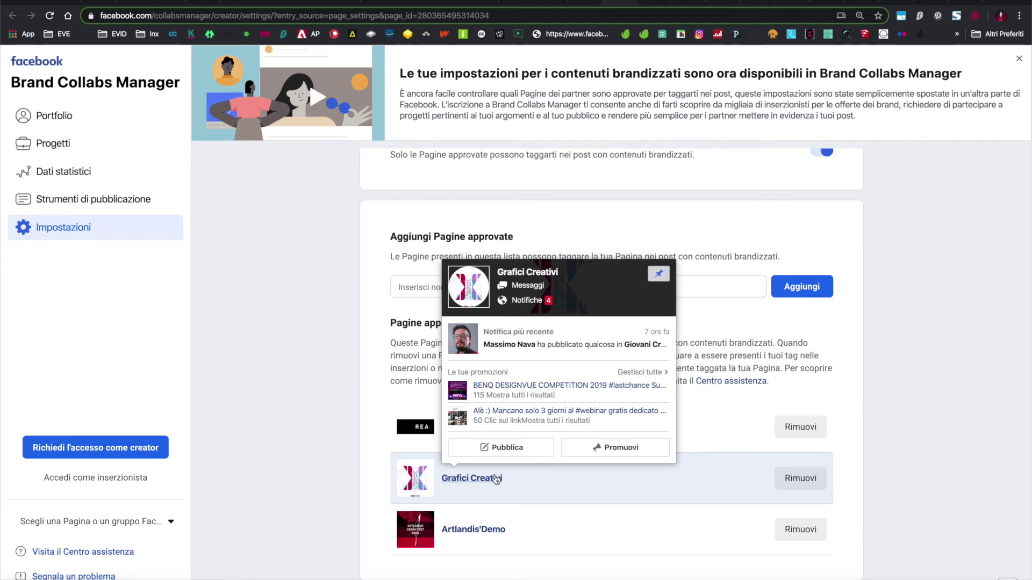
{"action": "left_click", "coordinate": [338, 394]}
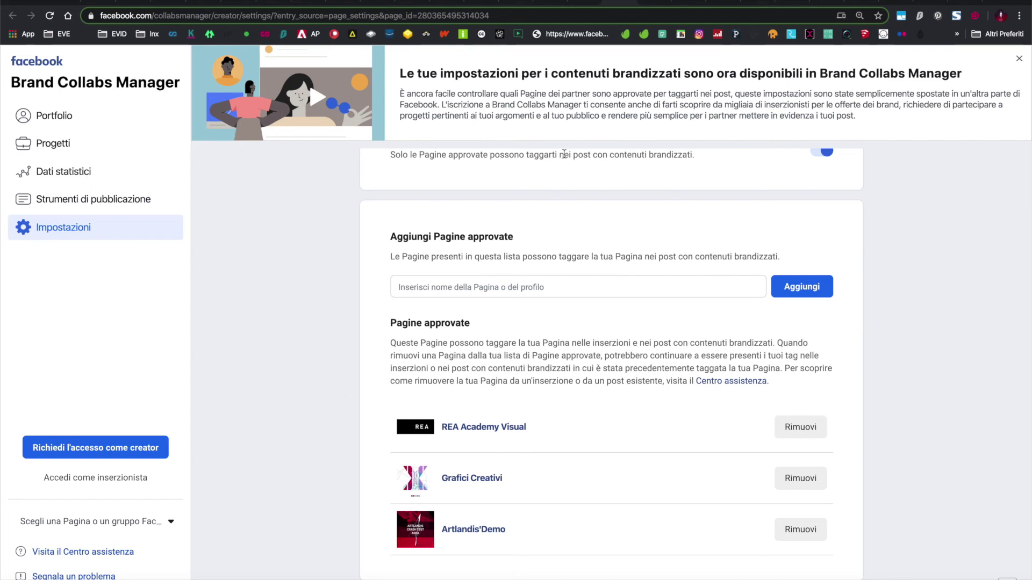
{"action": "left_click", "coordinate": [585, 2]}
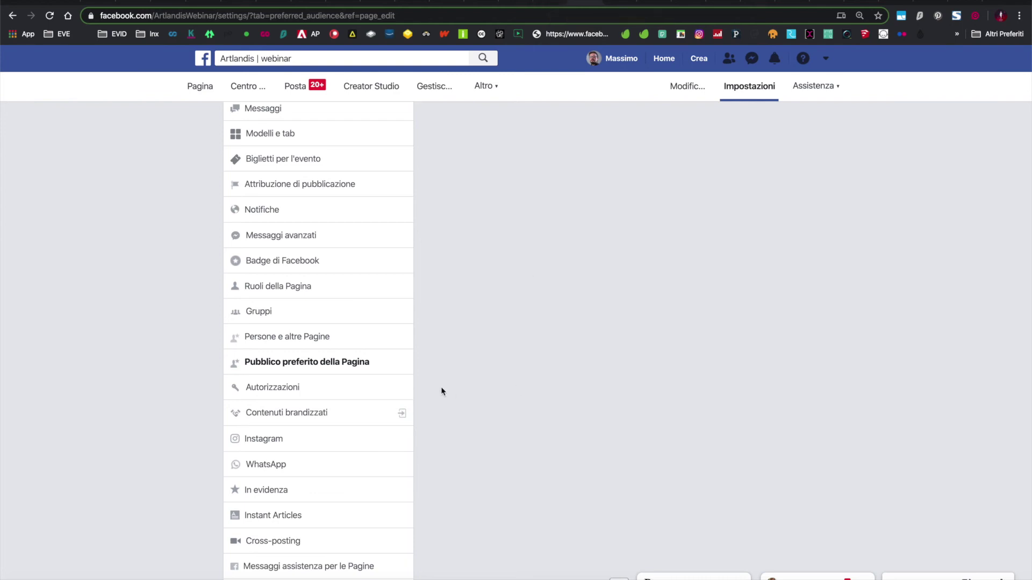
- Open the Instagram settings of Artlandis | webinar and examine the connected account details and the available Instagram features
{"action": "scroll", "coordinate": [444, 409], "scroll_direction": "up", "scroll_amount": 2}
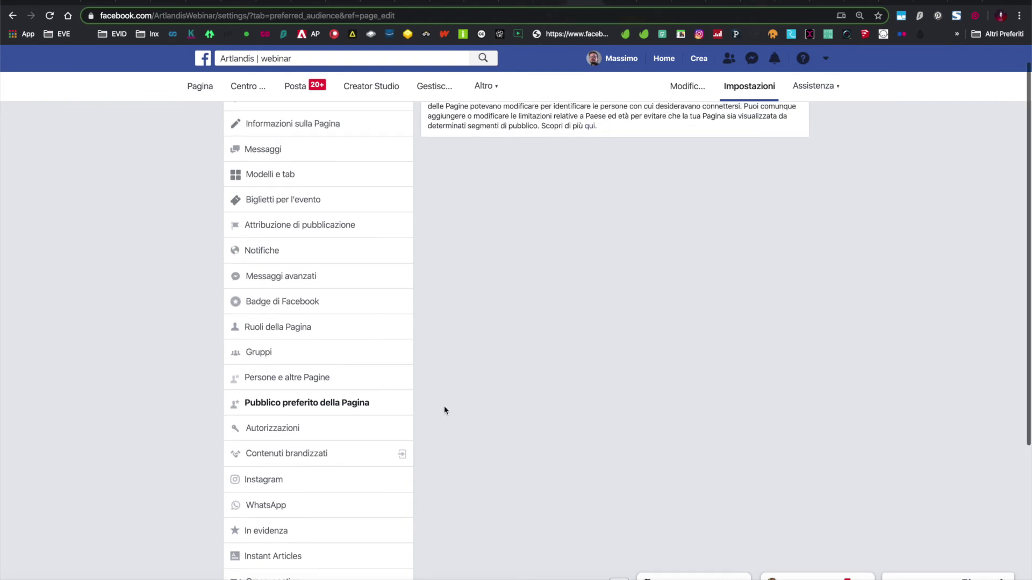
{"action": "scroll", "coordinate": [444, 408], "scroll_direction": "down", "scroll_amount": 3}
{"action": "scroll", "coordinate": [443, 410], "scroll_direction": "down", "scroll_amount": 1}
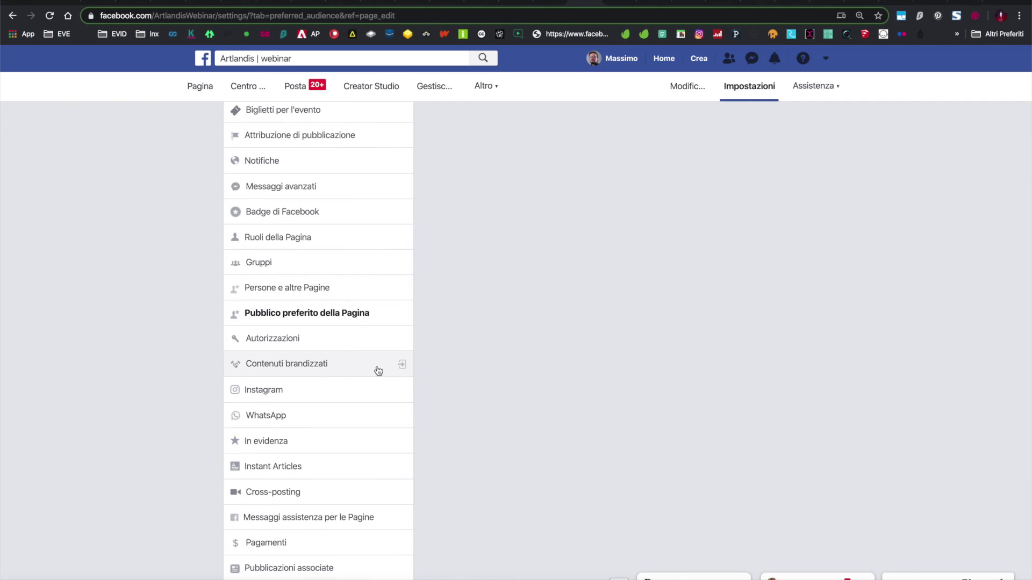
{"action": "left_click", "coordinate": [367, 386]}
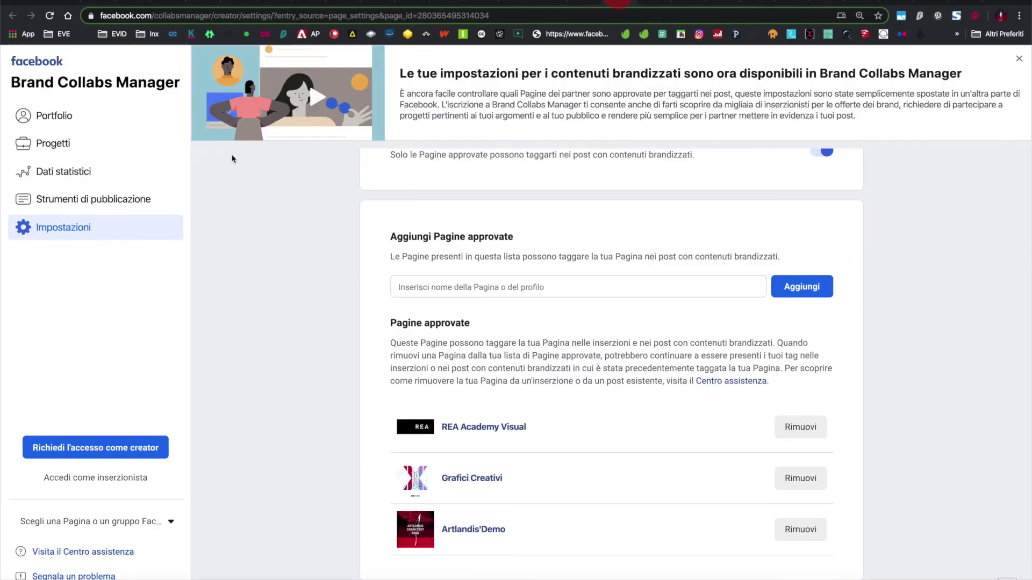
{"action": "left_click", "coordinate": [13, 15]}
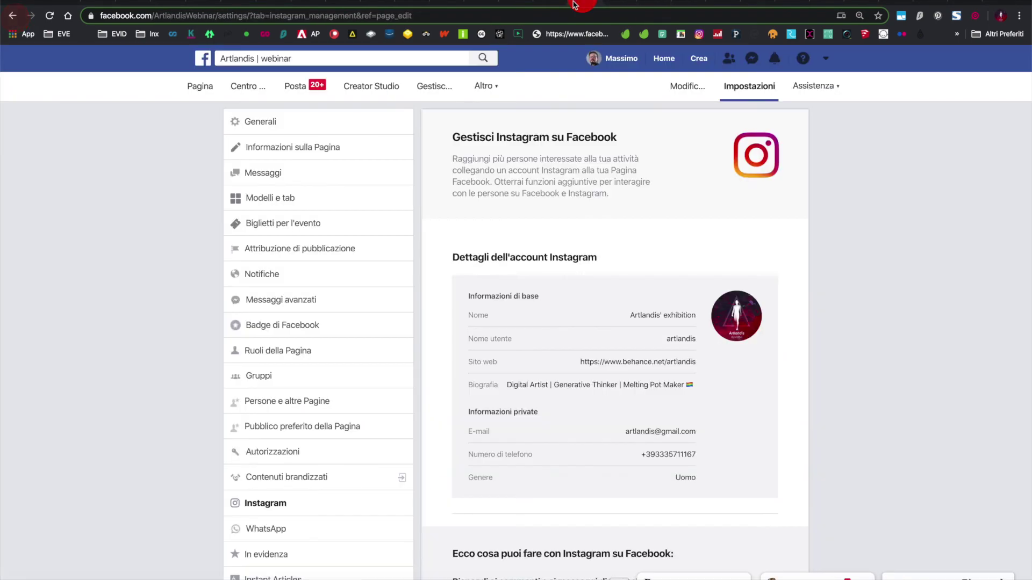
{"action": "scroll", "coordinate": [133, 379], "scroll_direction": "down", "scroll_amount": 3}
{"action": "scroll", "coordinate": [221, 387], "scroll_direction": "up", "scroll_amount": 3}
{"action": "scroll", "coordinate": [816, 260], "scroll_direction": "down", "scroll_amount": 3}
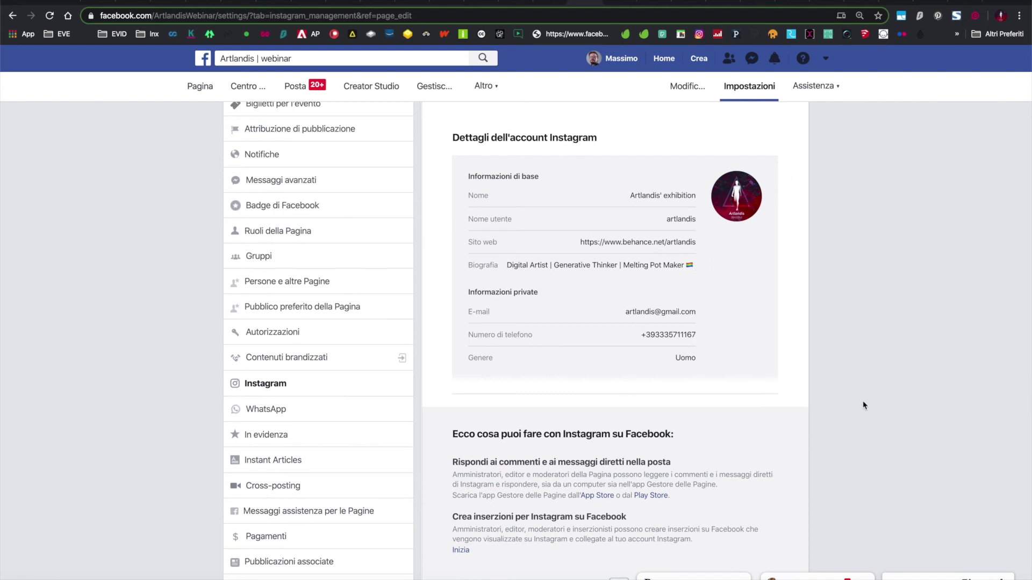
{"action": "scroll", "coordinate": [786, 344], "scroll_direction": "up", "scroll_amount": 5}
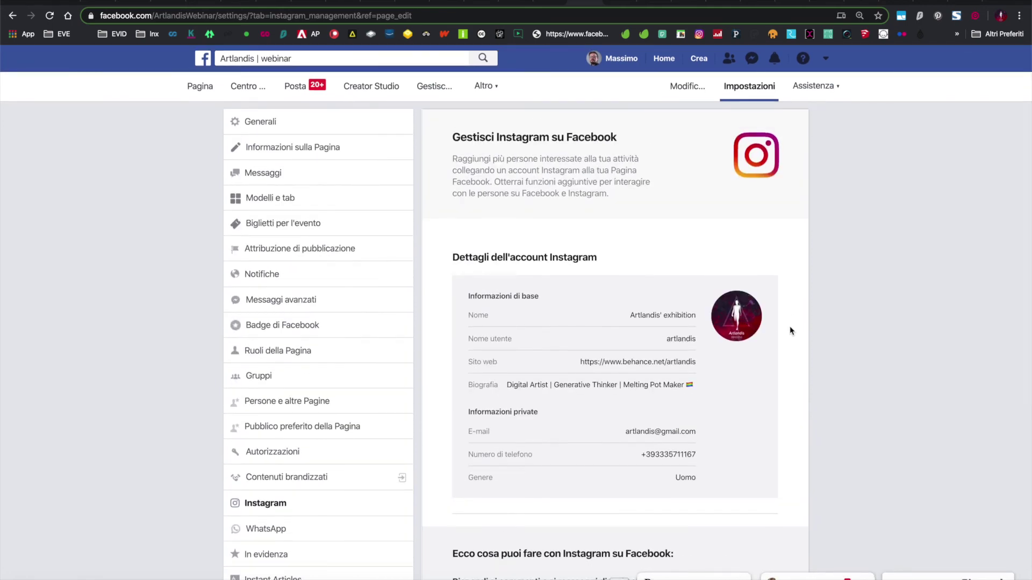
- Open the page's WhatsApp settings, and highlight the words "WhatsApp Business" in the introductory text
{"action": "scroll", "coordinate": [790, 331], "scroll_direction": "down", "scroll_amount": 7}
{"action": "left_click", "coordinate": [320, 356]}
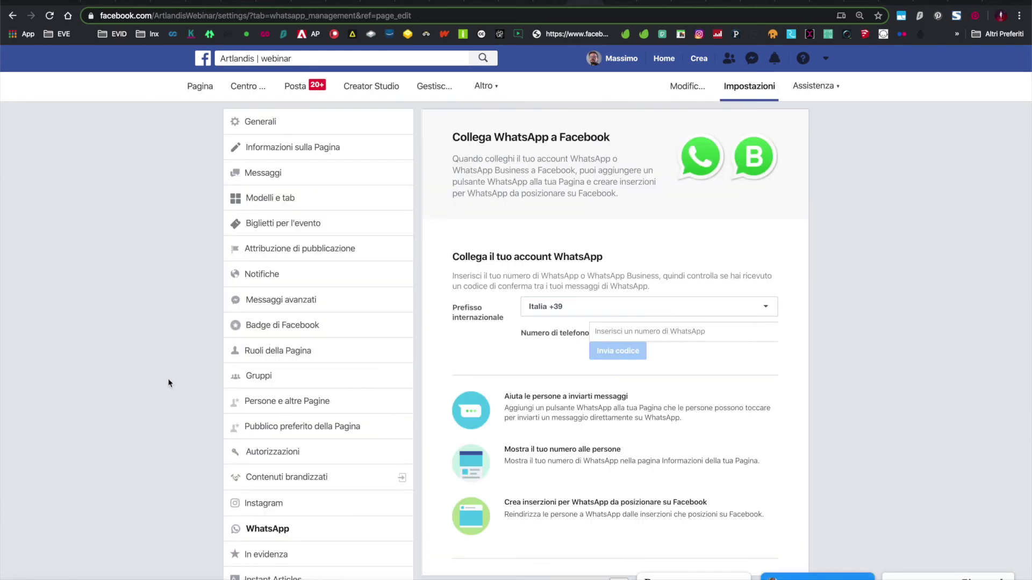
{"action": "scroll", "coordinate": [168, 382], "scroll_direction": "down", "scroll_amount": 2}
{"action": "scroll", "coordinate": [168, 383], "scroll_direction": "up", "scroll_amount": 1}
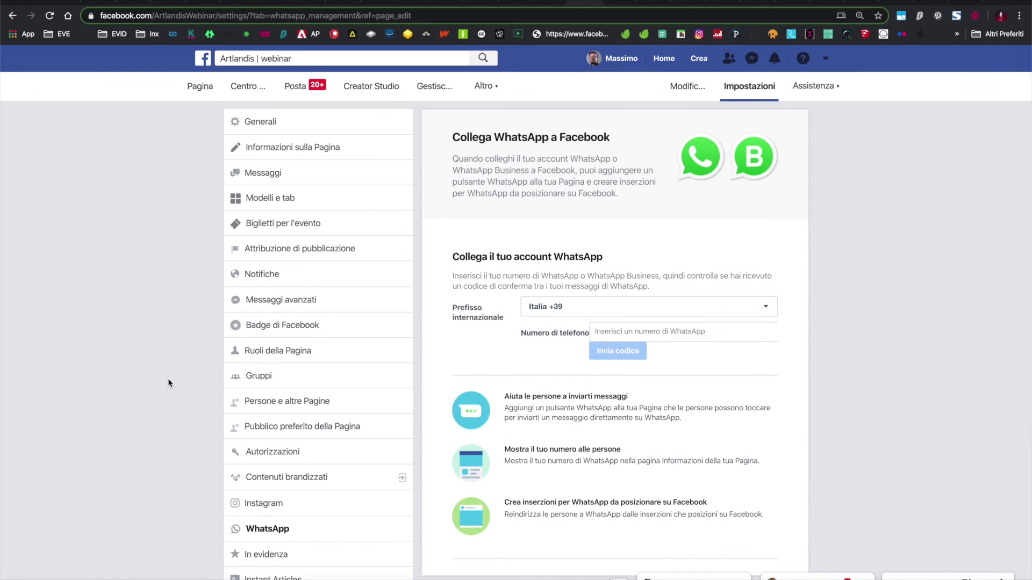
{"action": "left_click_drag", "start_coordinate": [452, 168], "coordinate": [529, 167]}
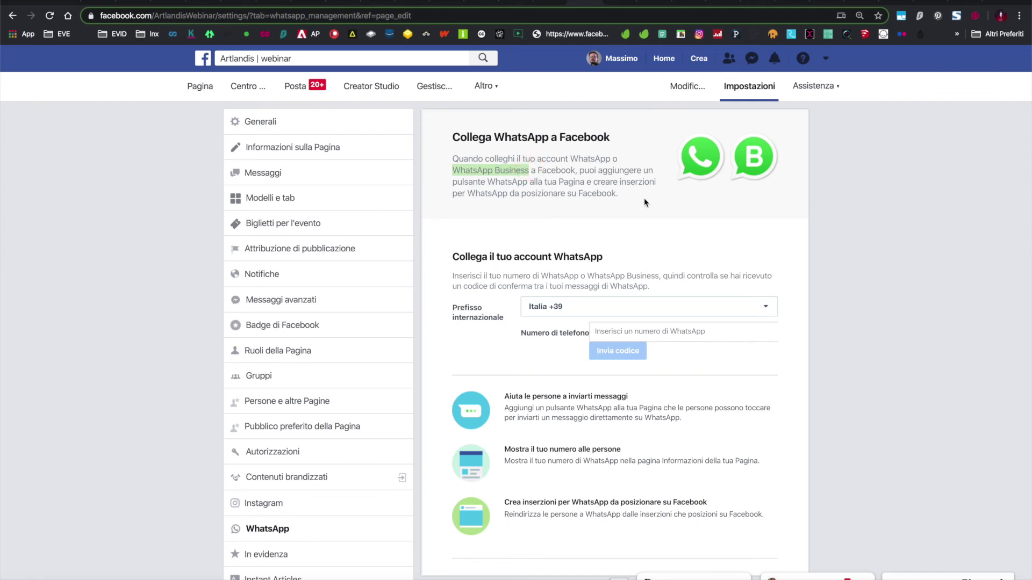
{"action": "mouse_move", "coordinate": [575, 168]}
{"action": "left_mouse_down"}
{"action": "mouse_move", "coordinate": [454, 168]}
{"action": "mouse_move", "coordinate": [575, 167]}
{"action": "left_mouse_up"}
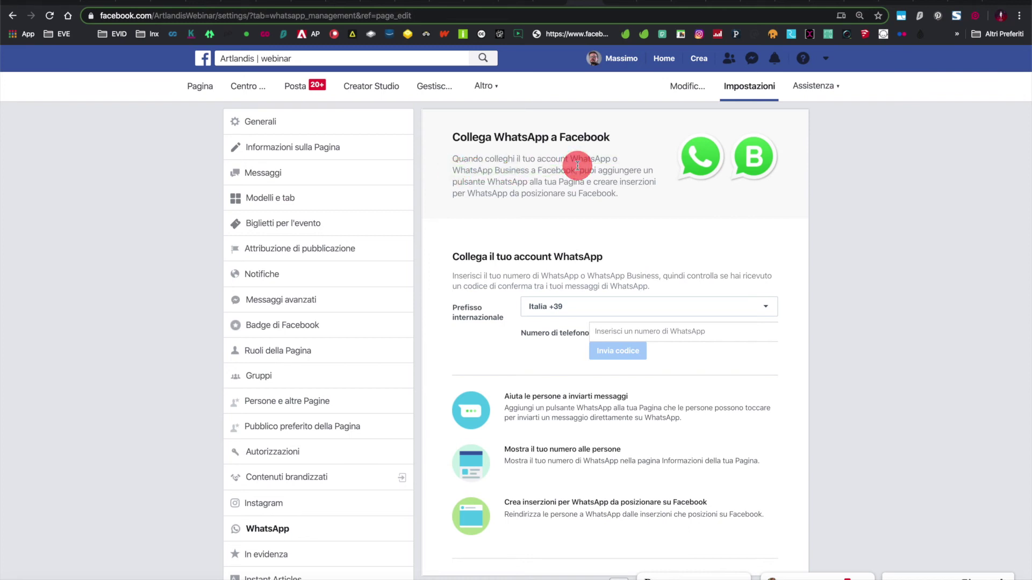
- Open the In evidenza settings, and compare them with the Pagine che piacciono a questa Pagina section on the public Artlandis | webinar page
{"action": "scroll", "coordinate": [578, 166], "scroll_direction": "down", "scroll_amount": 2}
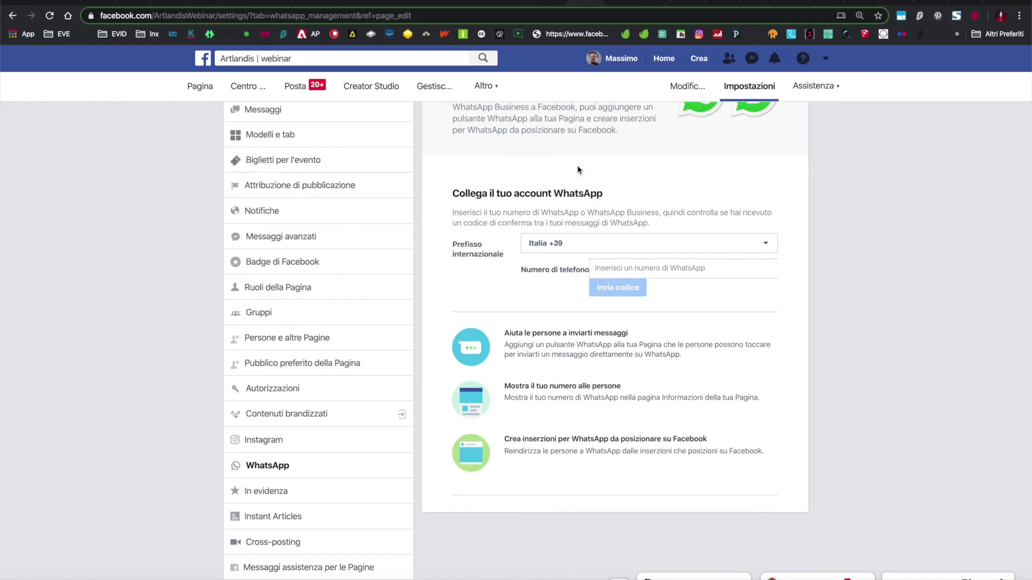
{"action": "left_click", "coordinate": [362, 491]}
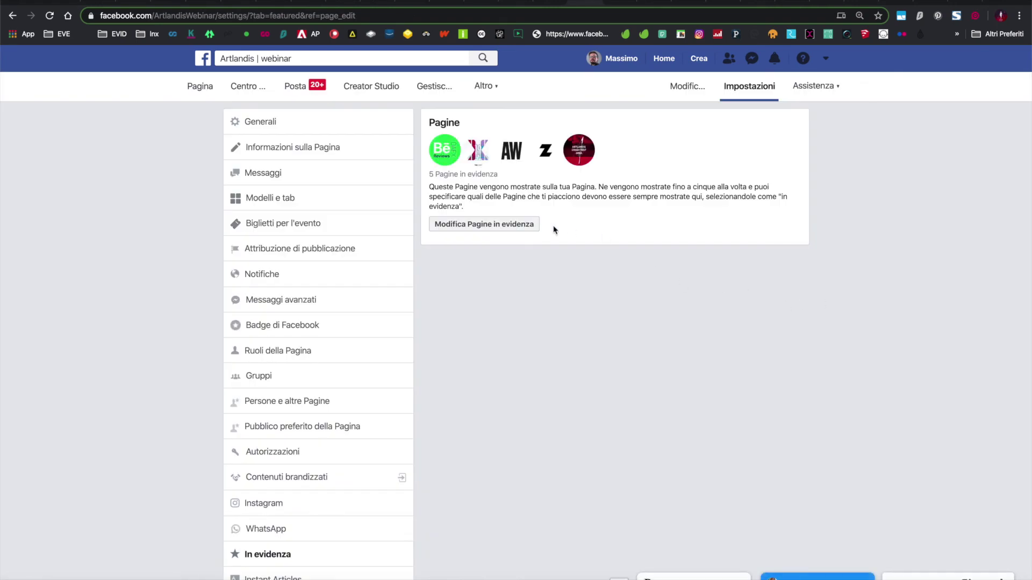
{"action": "left_click", "coordinate": [204, 90]}
{"action": "left_click", "coordinate": [598, 3]}
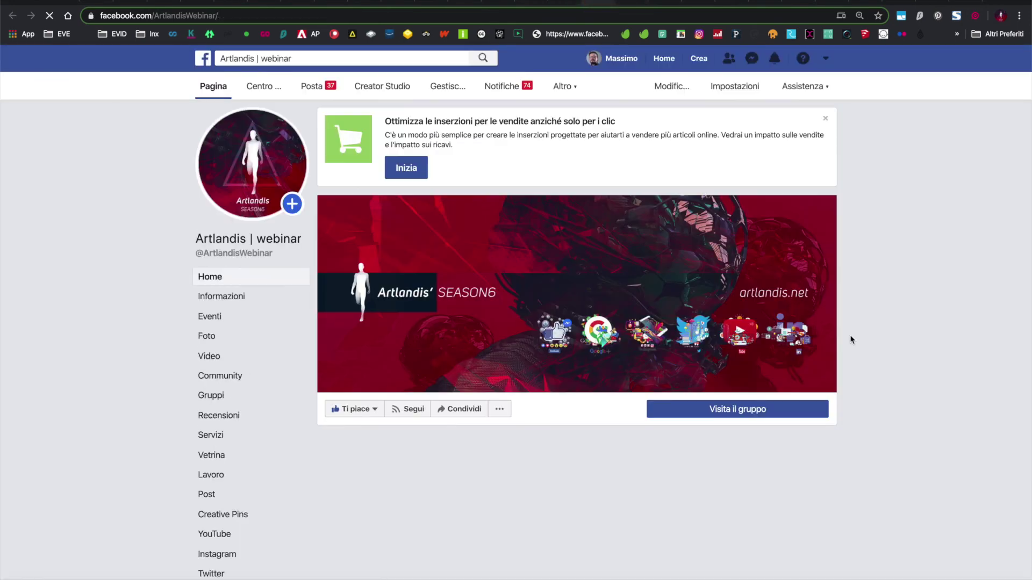
{"action": "scroll", "coordinate": [850, 339], "scroll_direction": "down", "scroll_amount": 1}
{"action": "scroll", "coordinate": [876, 296], "scroll_direction": "down", "scroll_amount": 10}
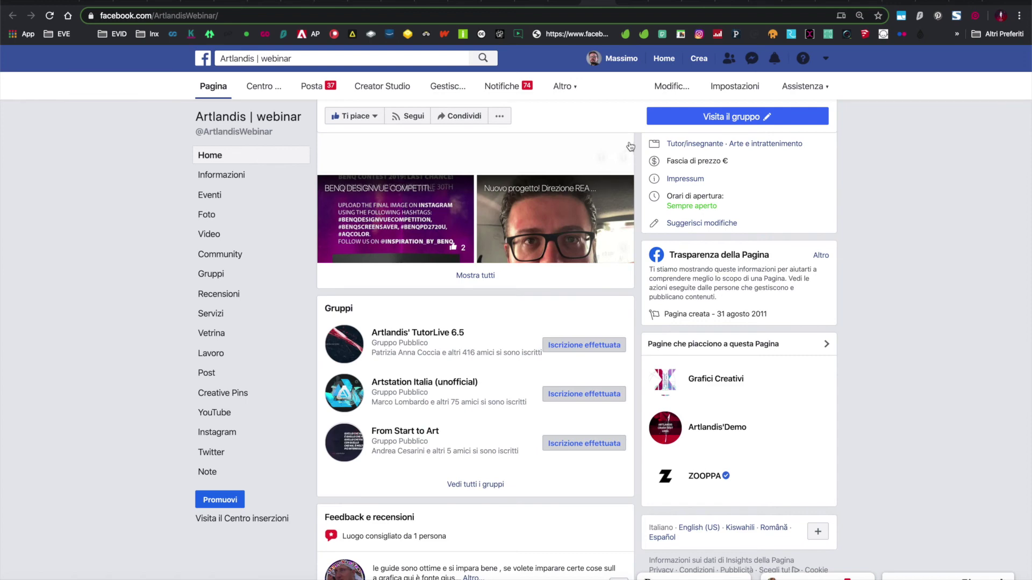
{"action": "left_click", "coordinate": [559, 7]}
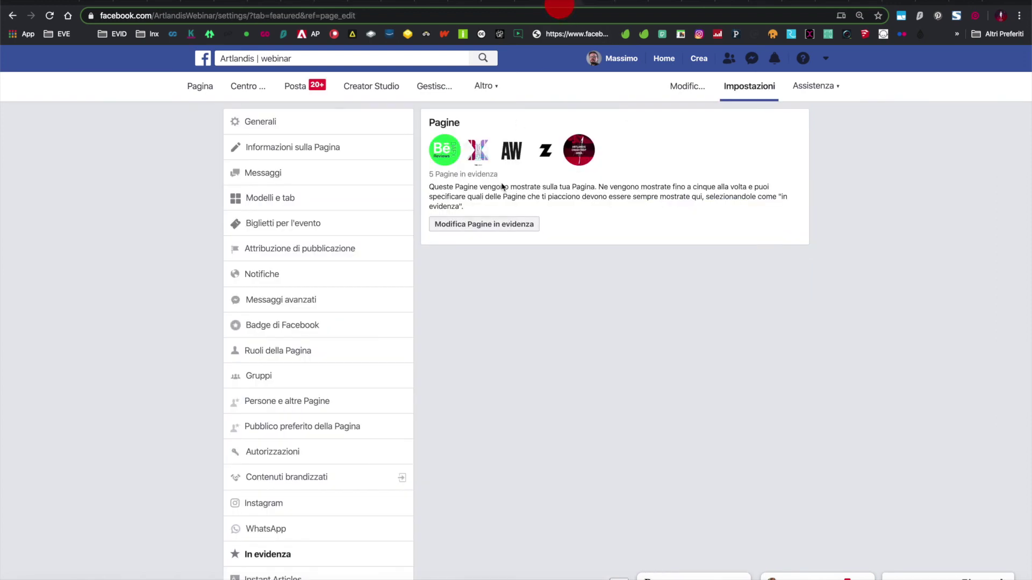
- Browse the selectable pages in the Modifica Pagine in evidenza dialog down to ZOOPPA, and close it without saving
{"action": "left_click", "coordinate": [487, 224]}
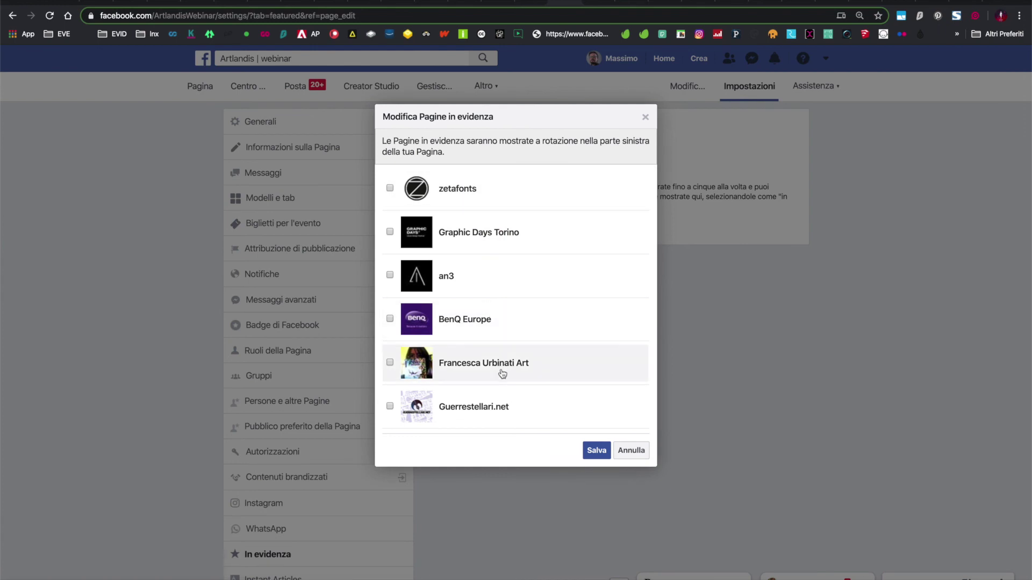
{"action": "scroll", "coordinate": [519, 213], "scroll_direction": "down", "scroll_amount": 7}
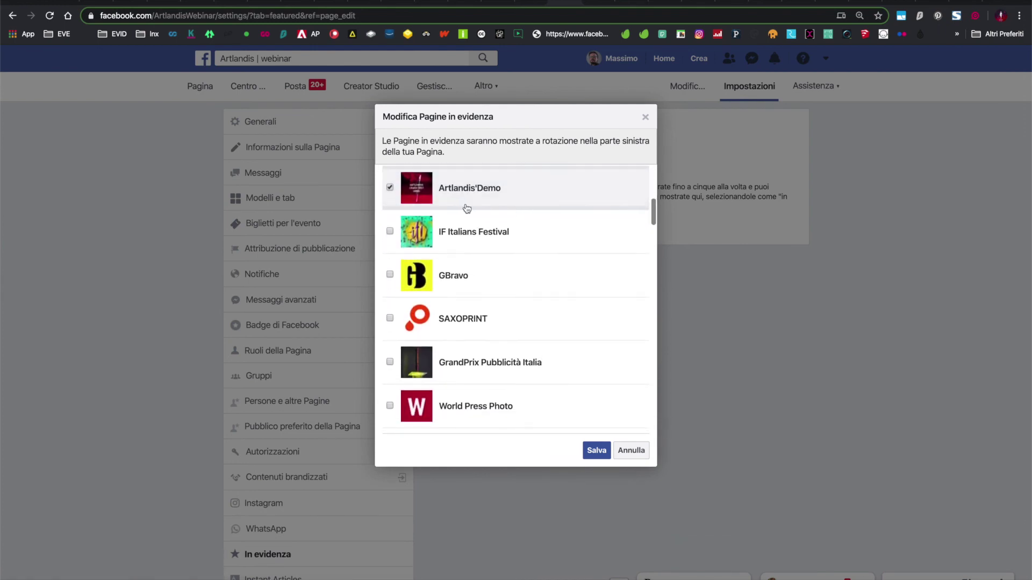
{"action": "scroll", "coordinate": [490, 299], "scroll_direction": "down", "scroll_amount": 4}
{"action": "scroll", "coordinate": [490, 299], "scroll_direction": "down", "scroll_amount": 4}
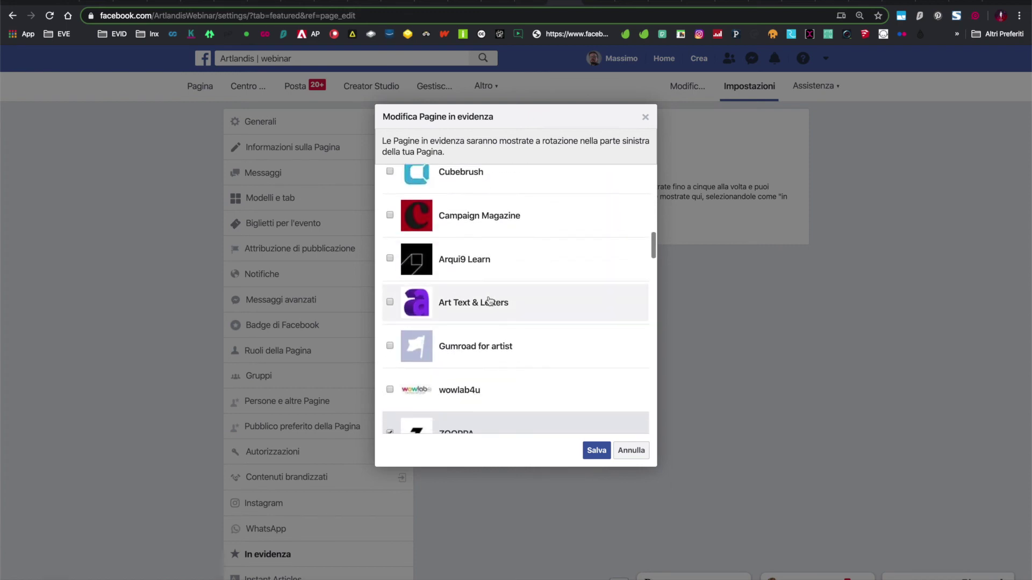
{"action": "left_click", "coordinate": [490, 299]}
{"action": "scroll", "coordinate": [490, 299], "scroll_direction": "down", "scroll_amount": 1}
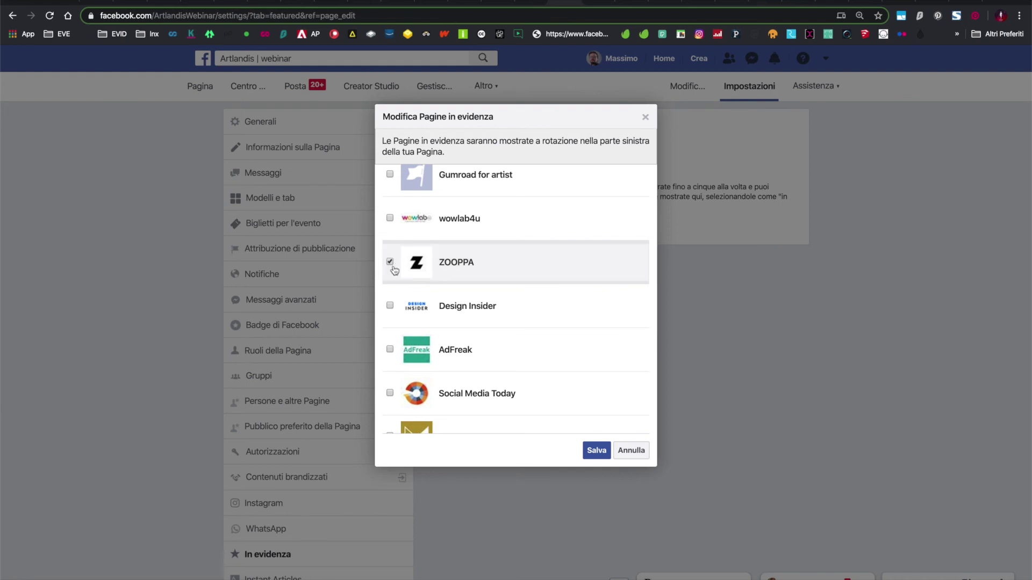
{"action": "left_click", "coordinate": [632, 451]}
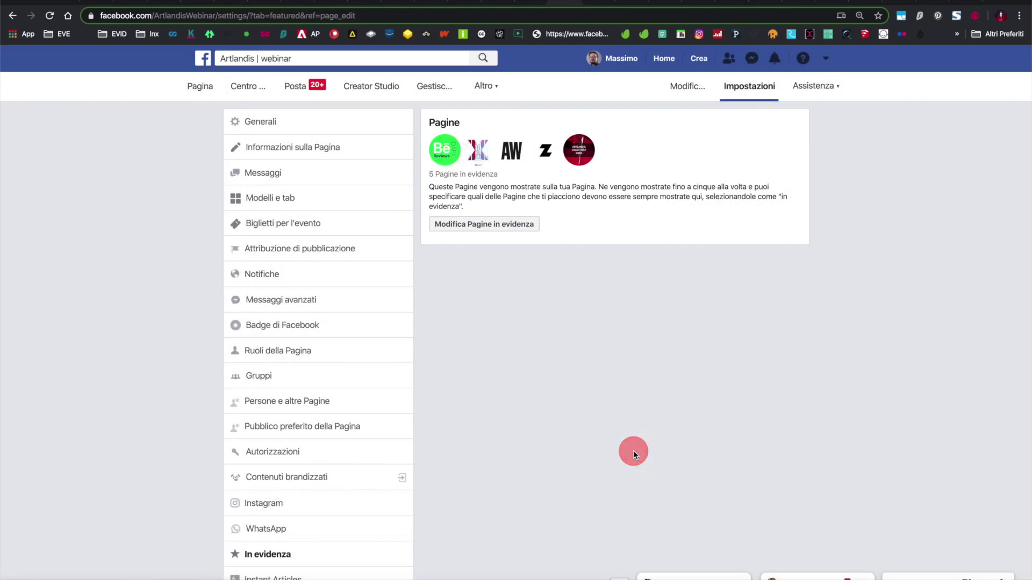
- Open the Instant Articles settings and read through the initial configuration steps down to the Strumenti section
{"action": "scroll", "coordinate": [633, 456], "scroll_direction": "down", "scroll_amount": 5}
{"action": "left_click", "coordinate": [374, 341]}
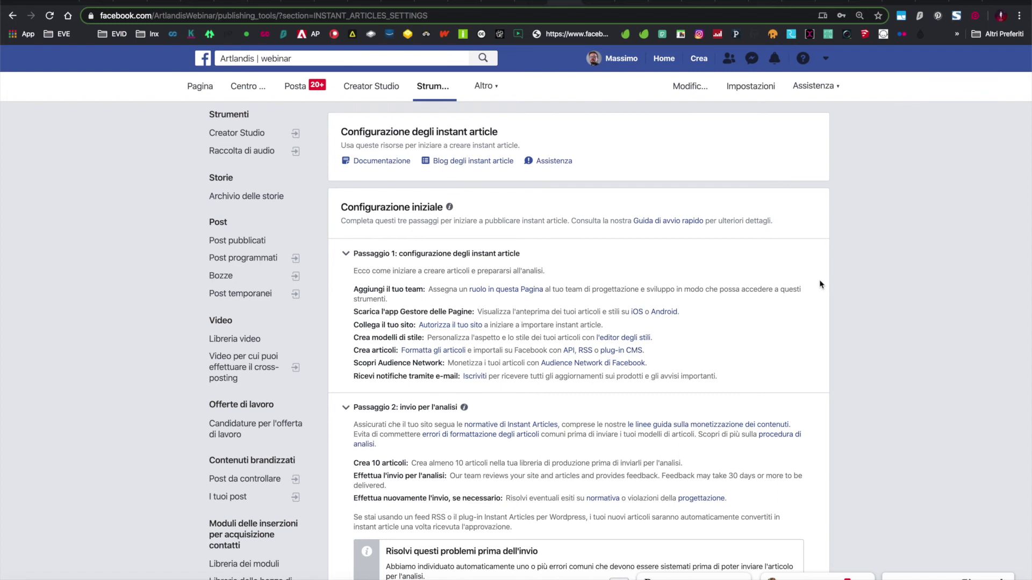
{"action": "scroll", "coordinate": [819, 281], "scroll_direction": "down", "scroll_amount": 5}
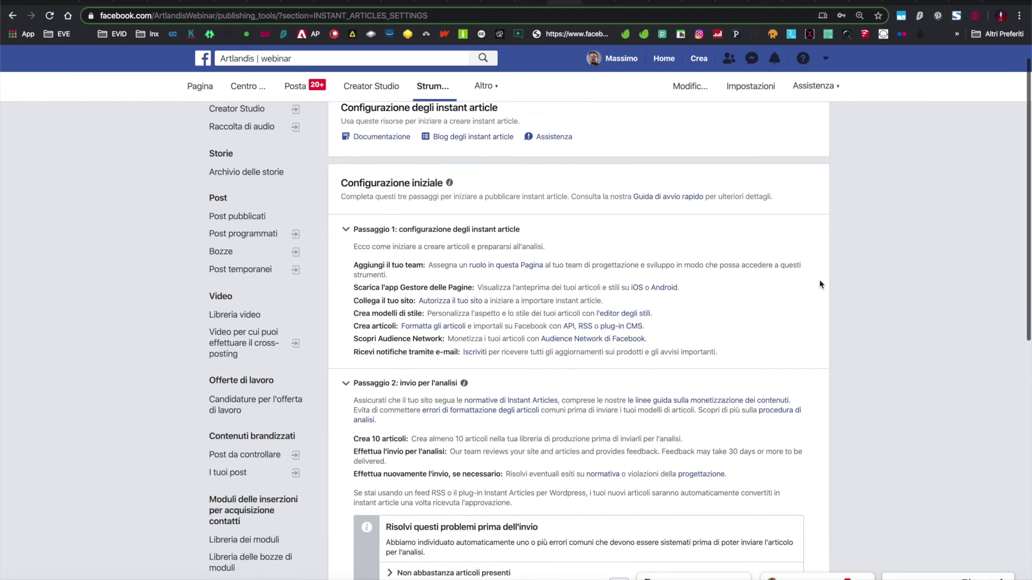
{"action": "scroll", "coordinate": [820, 280], "scroll_direction": "down", "scroll_amount": 8}
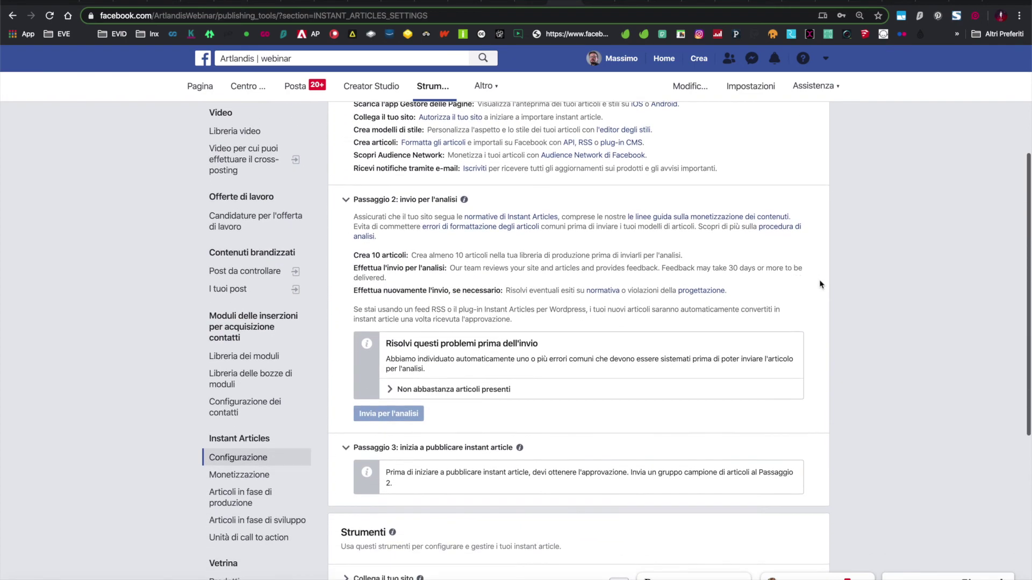
{"action": "scroll", "coordinate": [819, 284], "scroll_direction": "down", "scroll_amount": 3}
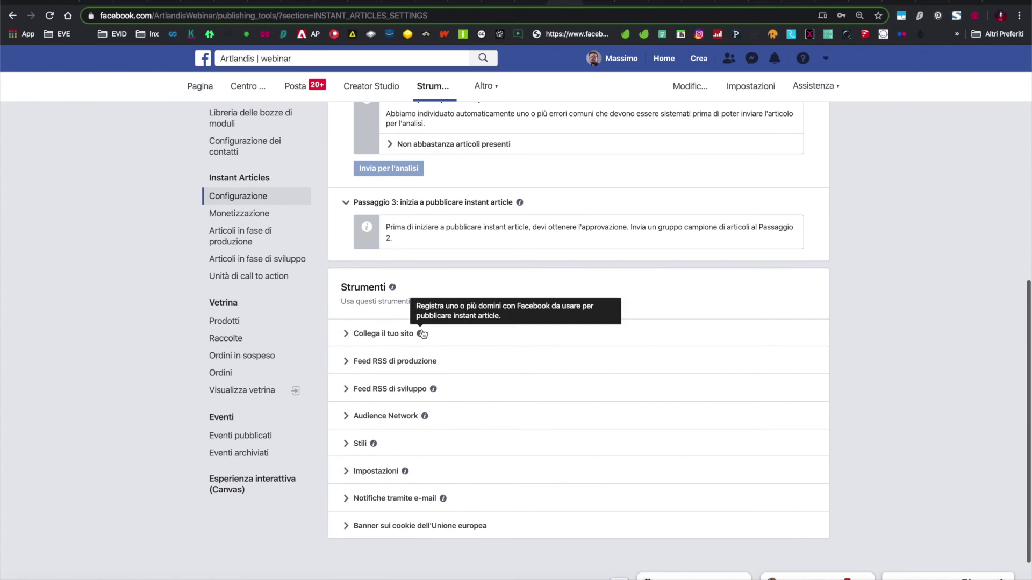
- Expand Collega il tuo sito to view the site connection options, collapse it, and return to the start of the Instant Articles configuration
{"action": "left_click", "coordinate": [348, 334]}
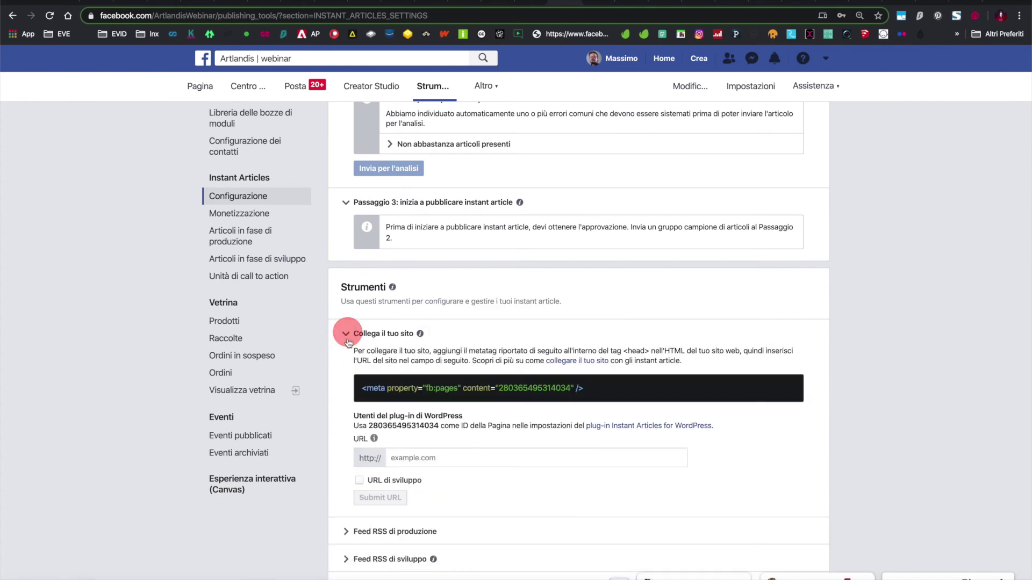
{"action": "scroll", "coordinate": [347, 344], "scroll_direction": "down", "scroll_amount": 5}
{"action": "left_click", "coordinate": [347, 167]}
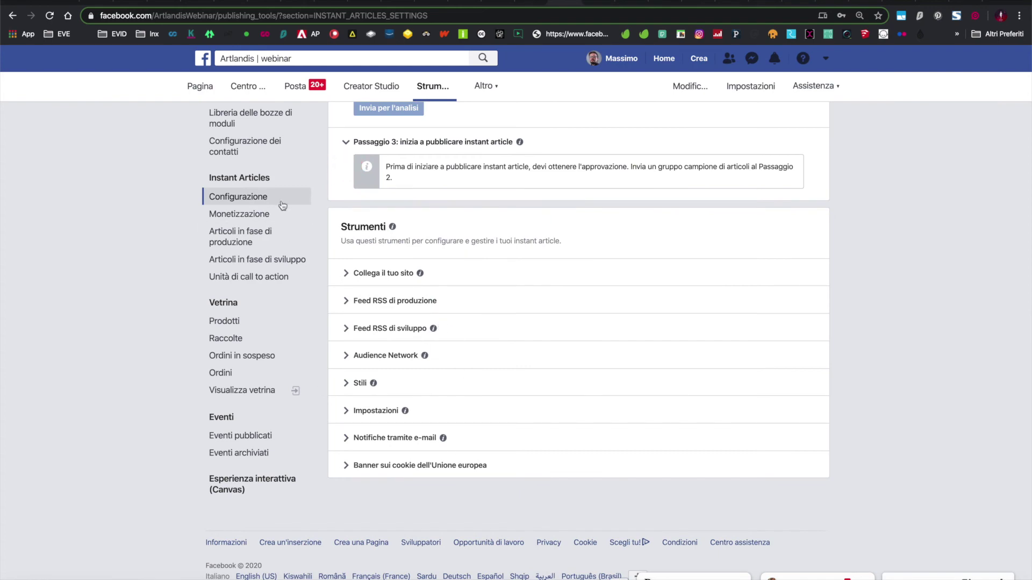
{"action": "scroll", "coordinate": [301, 269], "scroll_direction": "up", "scroll_amount": 9}
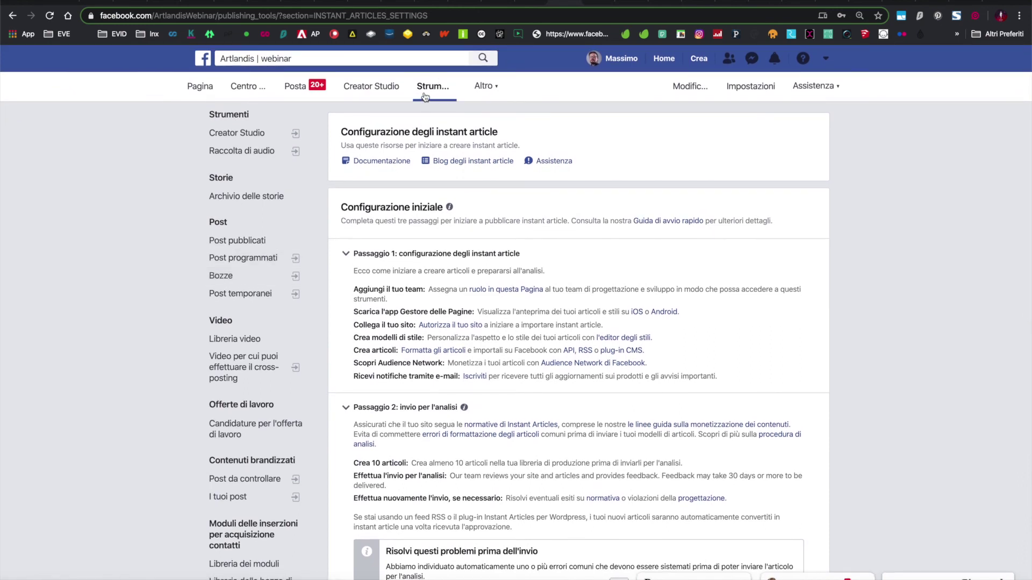
{"action": "scroll", "coordinate": [263, 258], "scroll_direction": "down", "scroll_amount": 1}
{"action": "scroll", "coordinate": [267, 281], "scroll_direction": "up", "scroll_amount": 1}
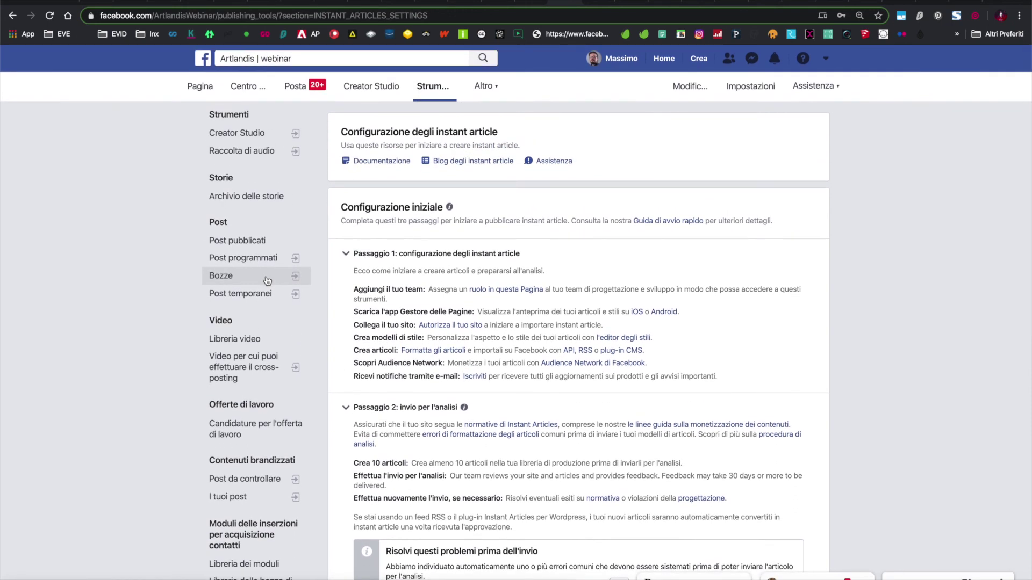
- Return from the Instant Articles configuration to the page settings and open the Cross-posting section
{"action": "left_click", "coordinate": [483, 87]}
{"action": "left_click", "coordinate": [485, 88]}
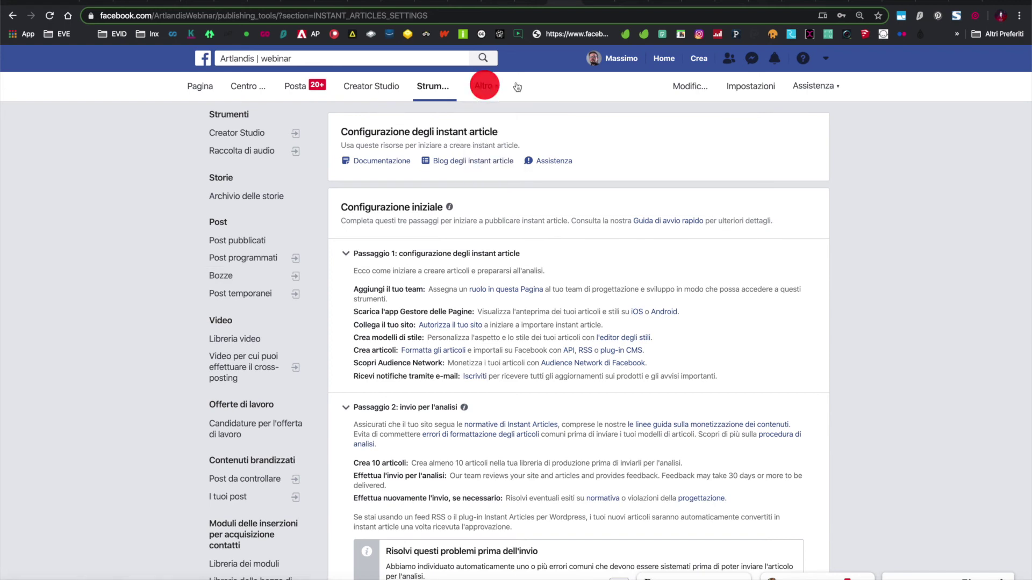
{"action": "left_click", "coordinate": [769, 85]}
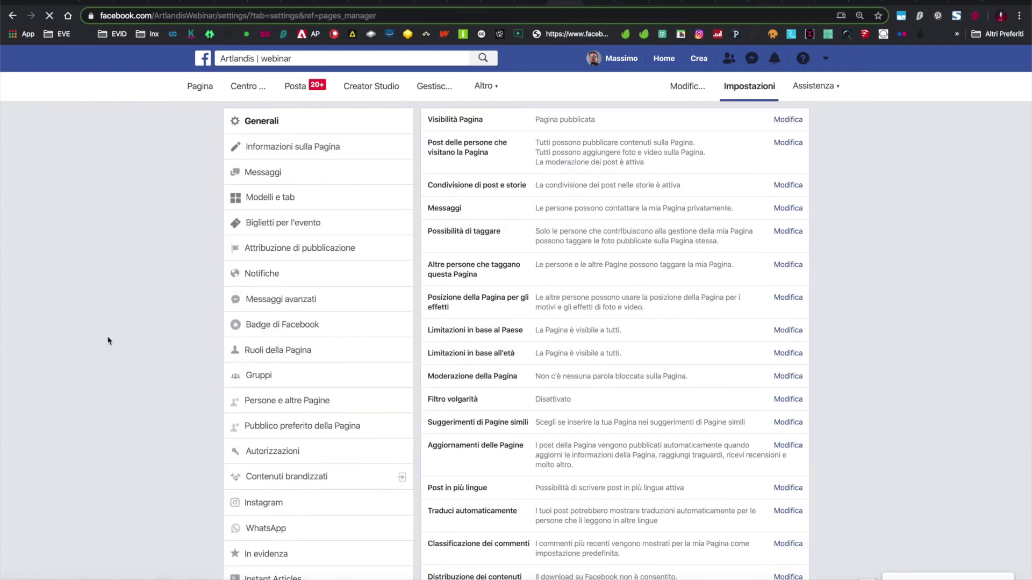
{"action": "scroll", "coordinate": [108, 339], "scroll_direction": "down", "scroll_amount": 5}
{"action": "left_click", "coordinate": [347, 368]}
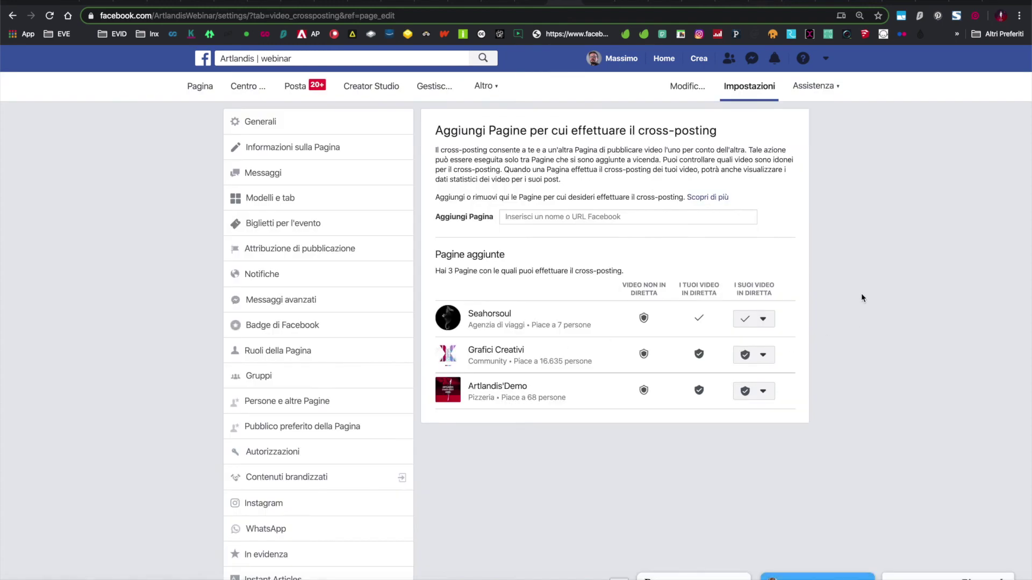
- Check the live video publishing options for Seahorsoul, and remove that page from the cross-posting pages
{"action": "scroll", "coordinate": [861, 296], "scroll_direction": "down", "scroll_amount": 1}
{"action": "left_click", "coordinate": [765, 305]}
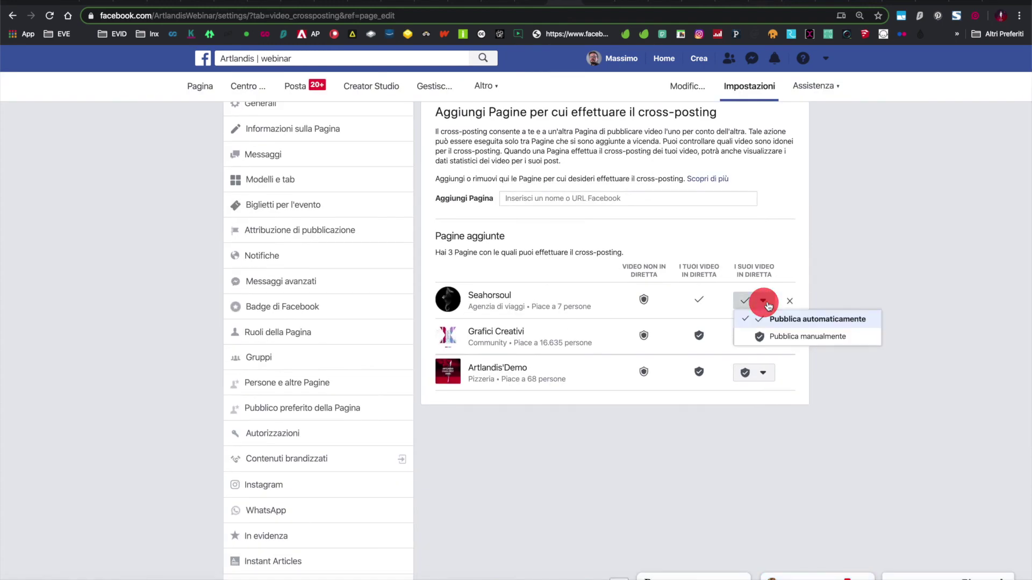
{"action": "left_click", "coordinate": [822, 284]}
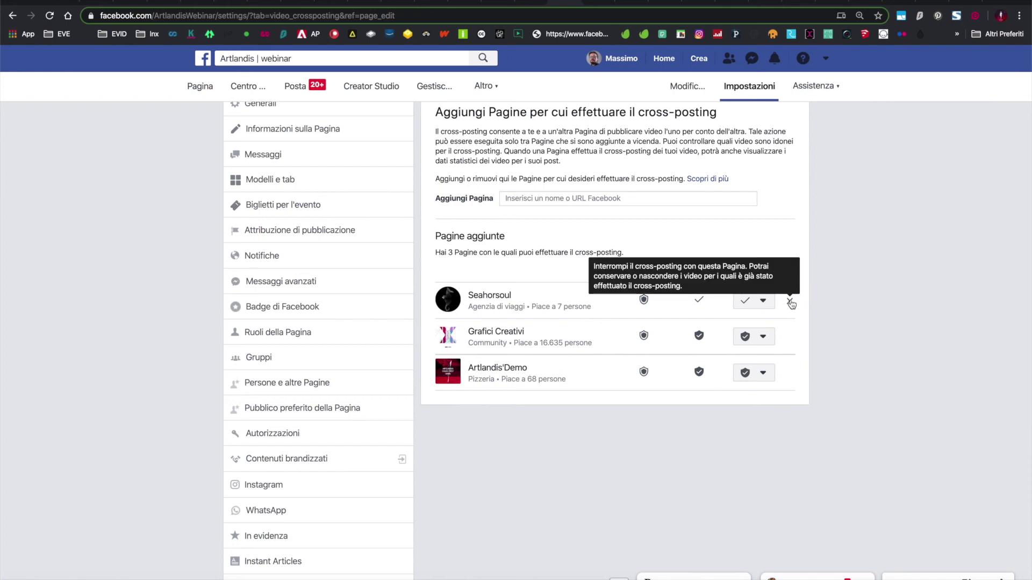
{"action": "left_click", "coordinate": [789, 302]}
{"action": "left_click", "coordinate": [650, 271]}
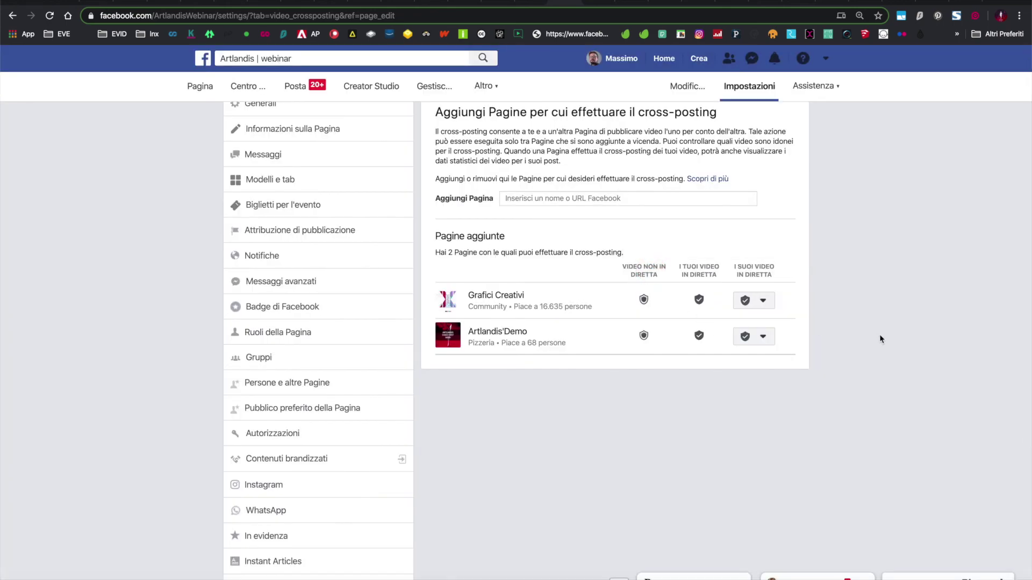
{"action": "scroll", "coordinate": [877, 337], "scroll_direction": "up", "scroll_amount": 1}
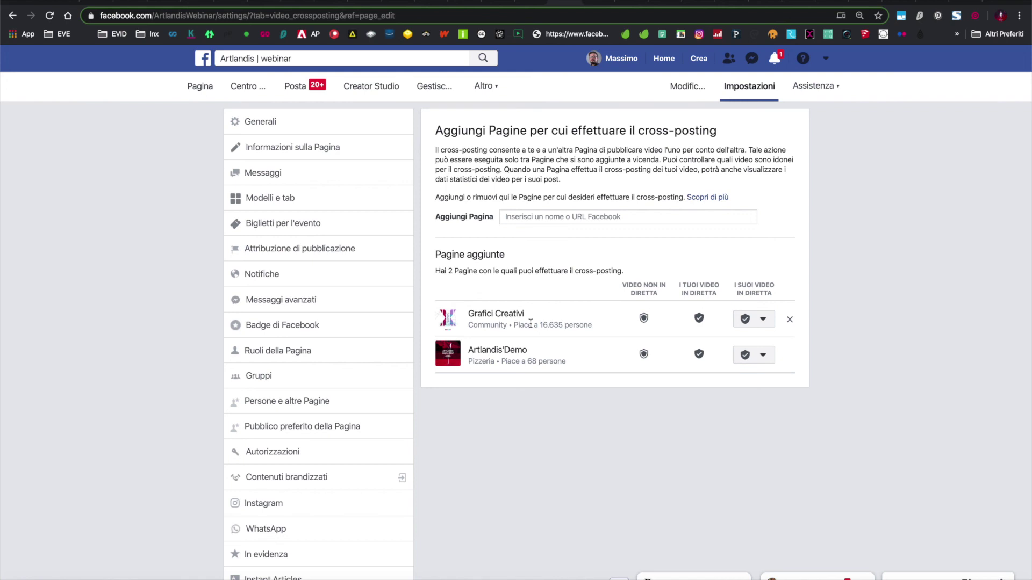
- Open the Messaggi assistenza per le Pagine settings and review the support requests for the page
{"action": "scroll", "coordinate": [530, 323], "scroll_direction": "down", "scroll_amount": 1}
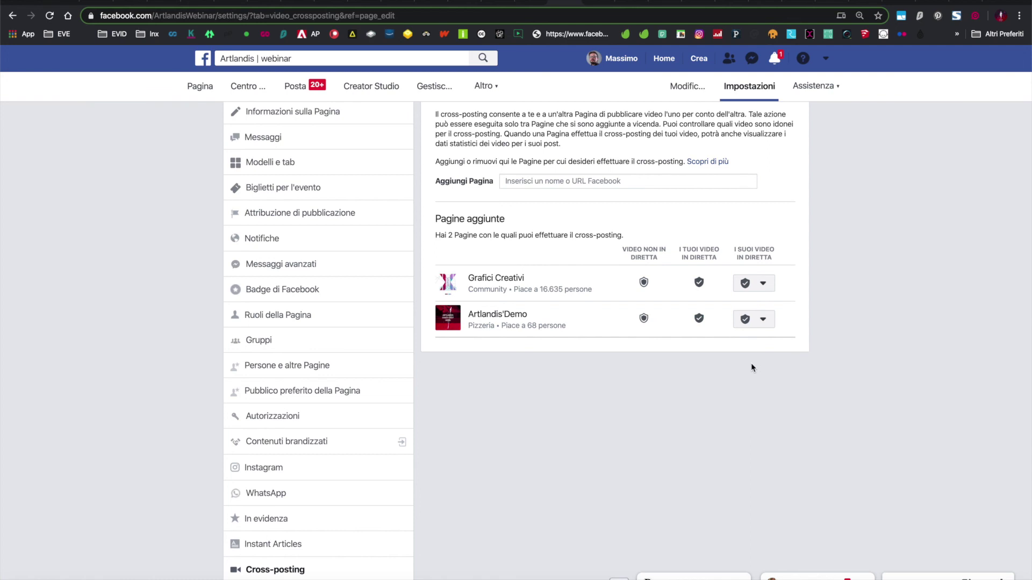
{"action": "scroll", "coordinate": [751, 368], "scroll_direction": "down", "scroll_amount": 5}
{"action": "left_click", "coordinate": [364, 415]}
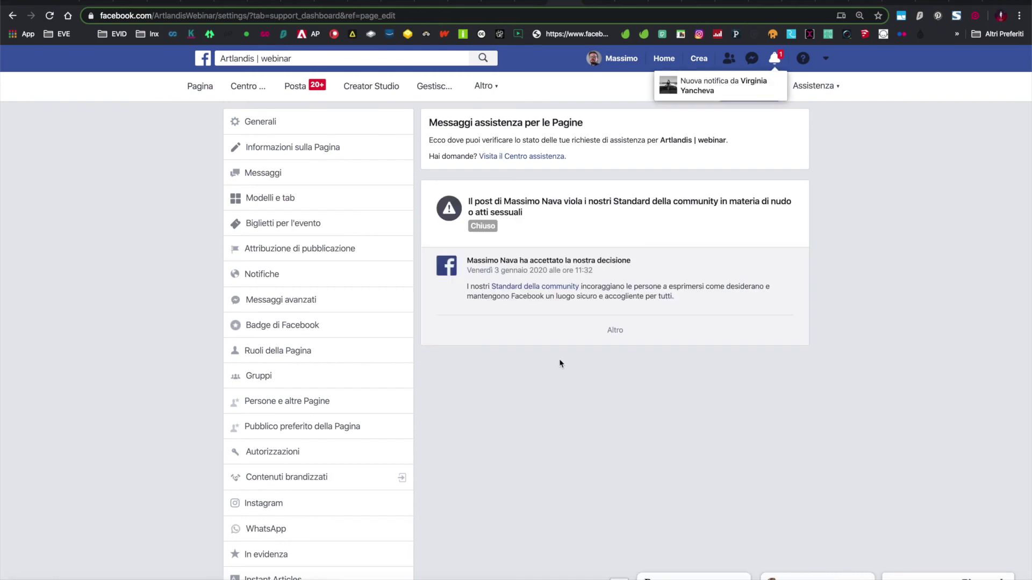
{"action": "scroll", "coordinate": [560, 363], "scroll_direction": "down", "scroll_amount": 1}
{"action": "scroll", "coordinate": [559, 364], "scroll_direction": "up", "scroll_amount": 1}
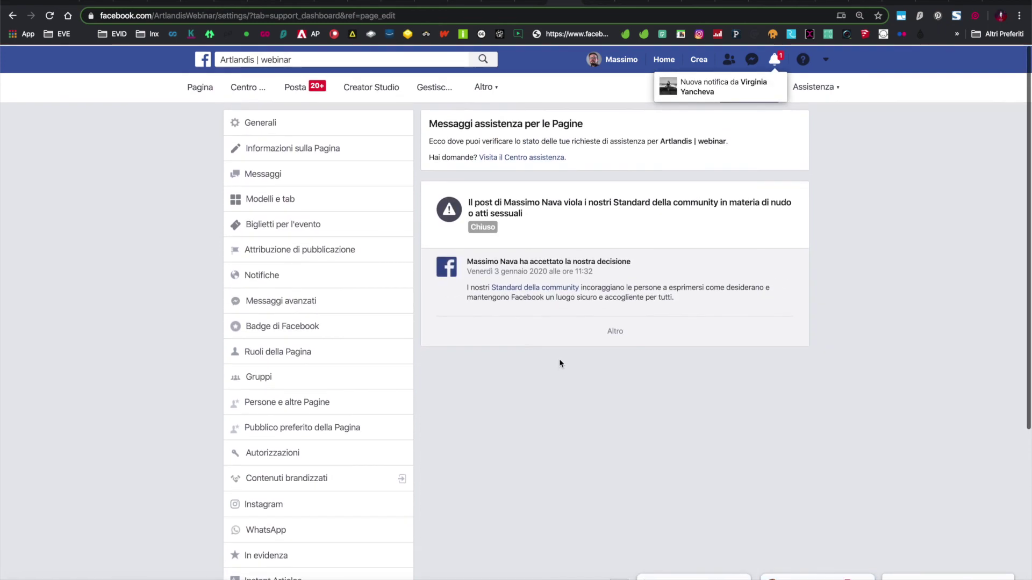
- View the currency setting under Pagamenti, and open the Pubblicazioni associate settings
{"action": "scroll", "coordinate": [559, 364], "scroll_direction": "down", "scroll_amount": 6}
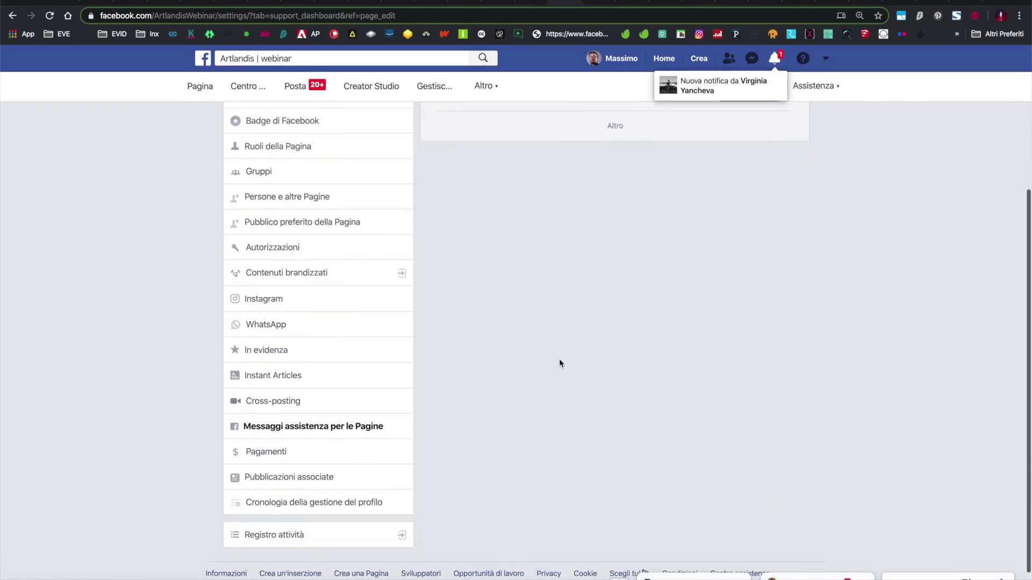
{"action": "left_click", "coordinate": [385, 436]}
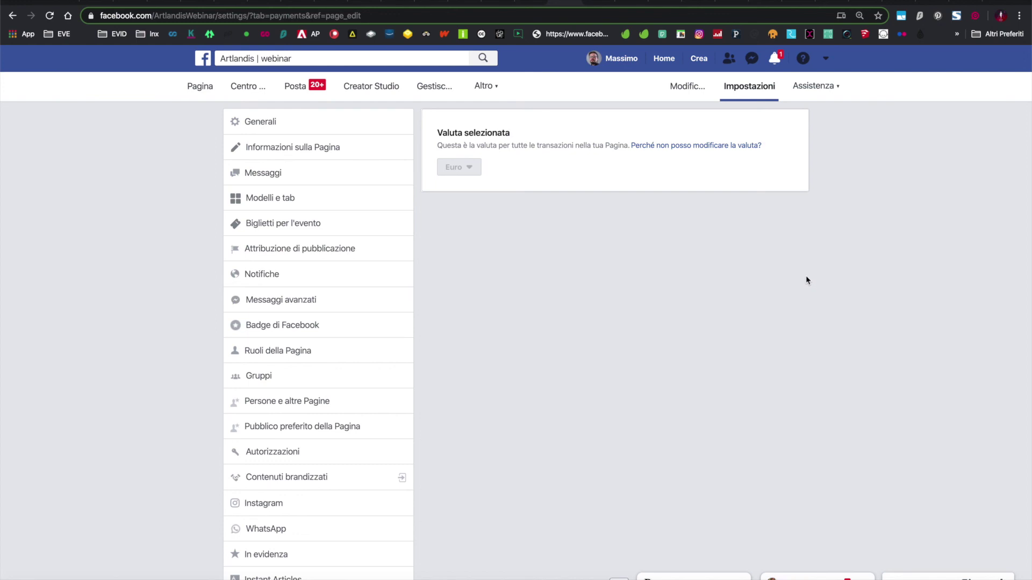
{"action": "scroll", "coordinate": [806, 278], "scroll_direction": "down", "scroll_amount": 2}
{"action": "scroll", "coordinate": [806, 277], "scroll_direction": "down", "scroll_amount": 6}
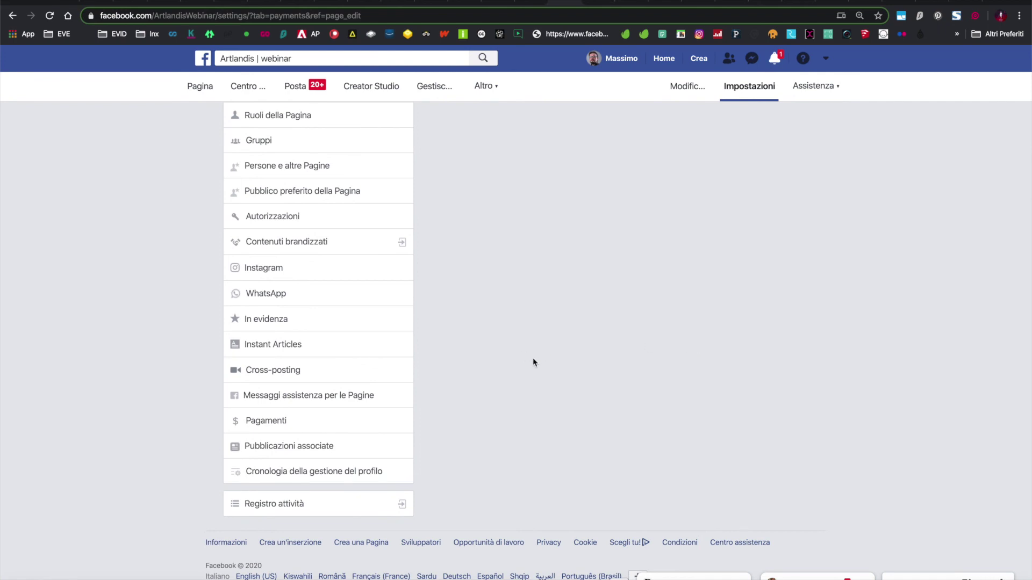
{"action": "left_click", "coordinate": [373, 446]}
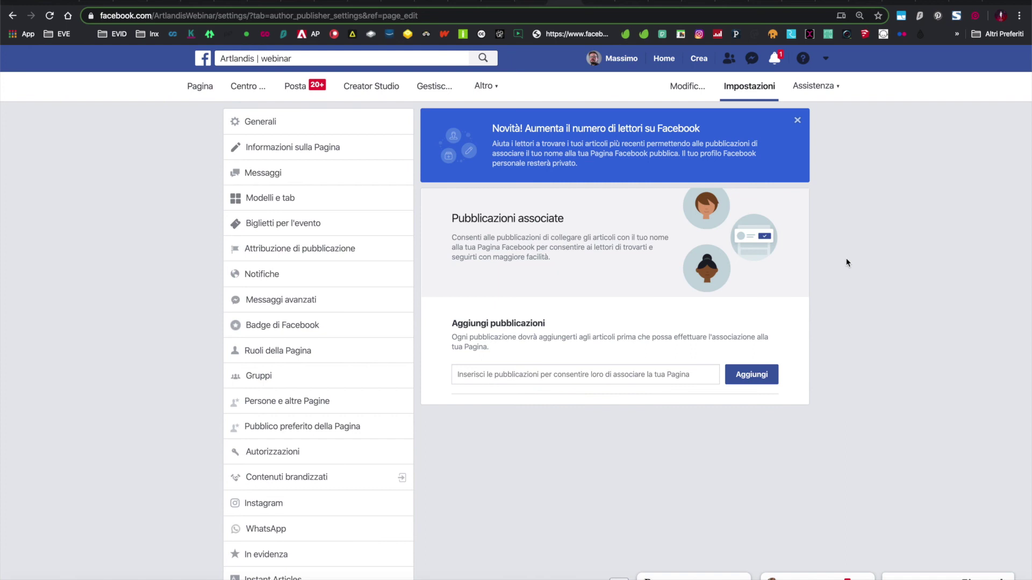
- Open Cronologia della gestione del profilo and review the page management history and the remaining settings sections
{"action": "scroll", "coordinate": [847, 262], "scroll_direction": "down", "scroll_amount": 5}
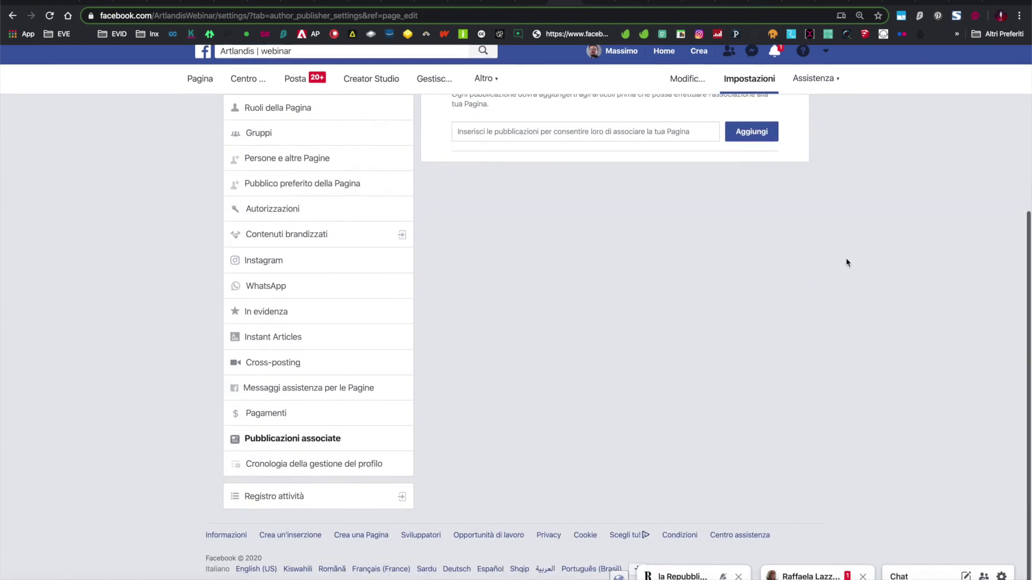
{"action": "left_click", "coordinate": [364, 469]}
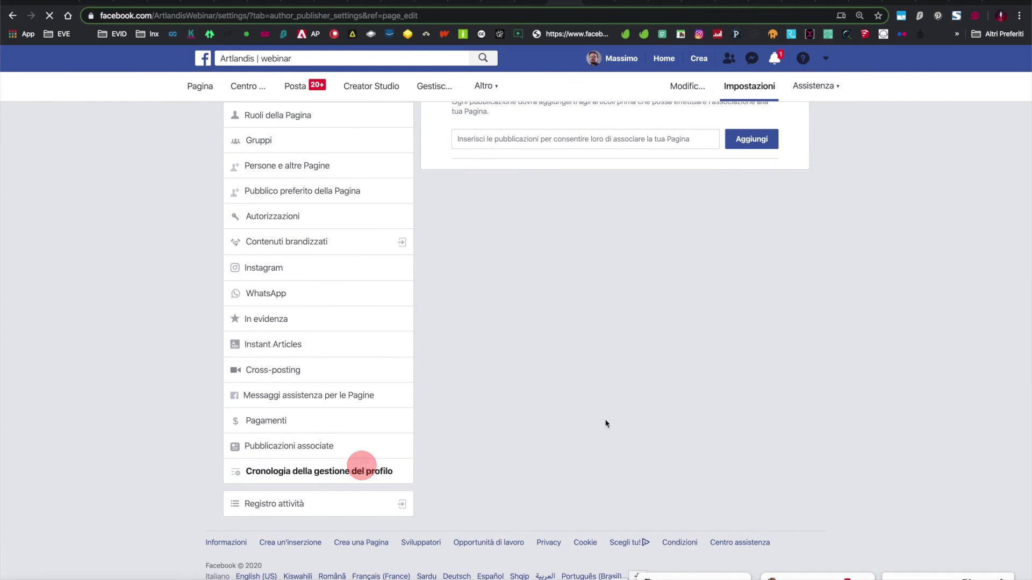
{"action": "scroll", "coordinate": [606, 424], "scroll_direction": "down", "scroll_amount": 4}
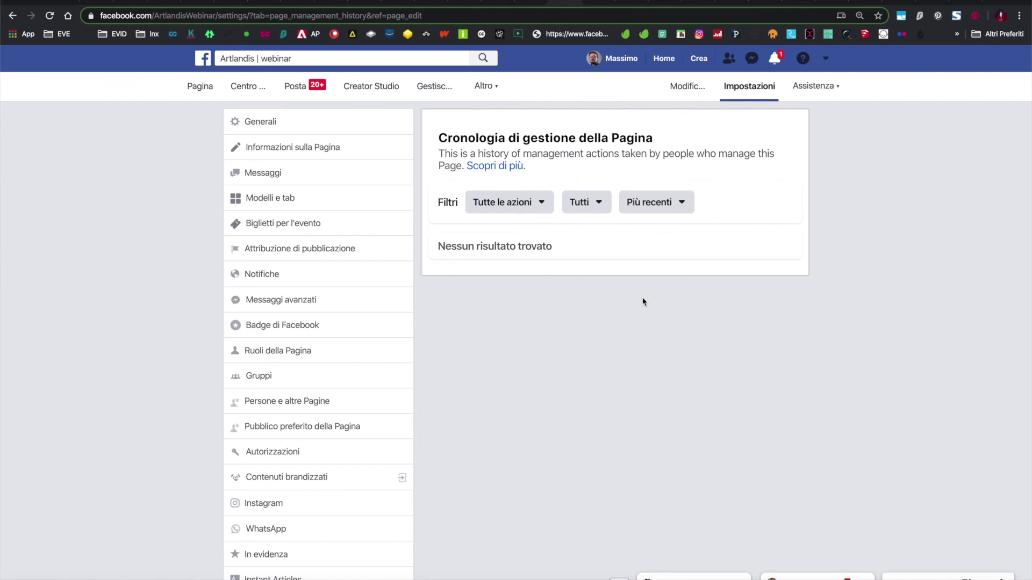
{"action": "scroll", "coordinate": [643, 302], "scroll_direction": "down", "scroll_amount": 5}
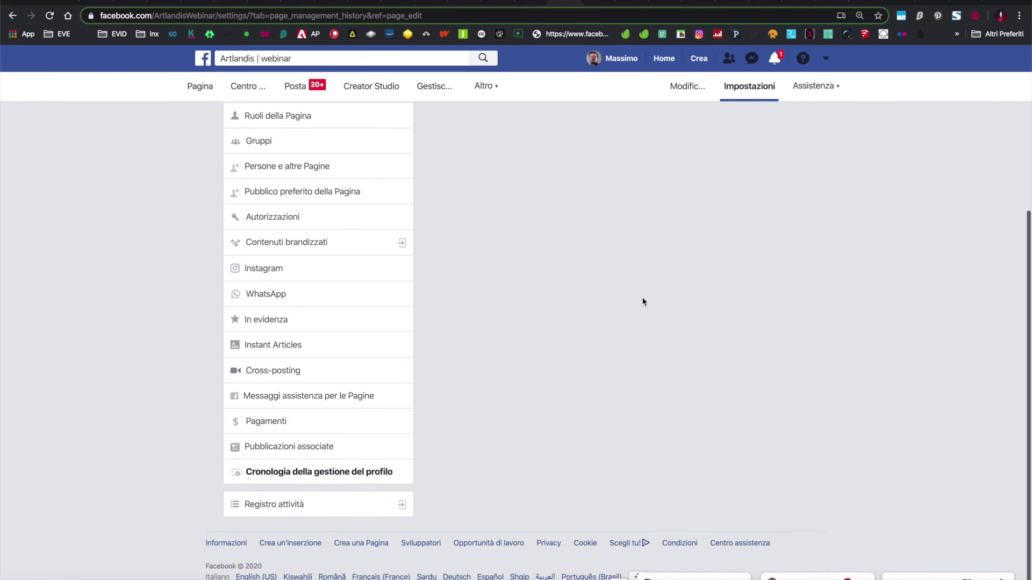
{"action": "scroll", "coordinate": [643, 302], "scroll_direction": "up", "scroll_amount": 5}
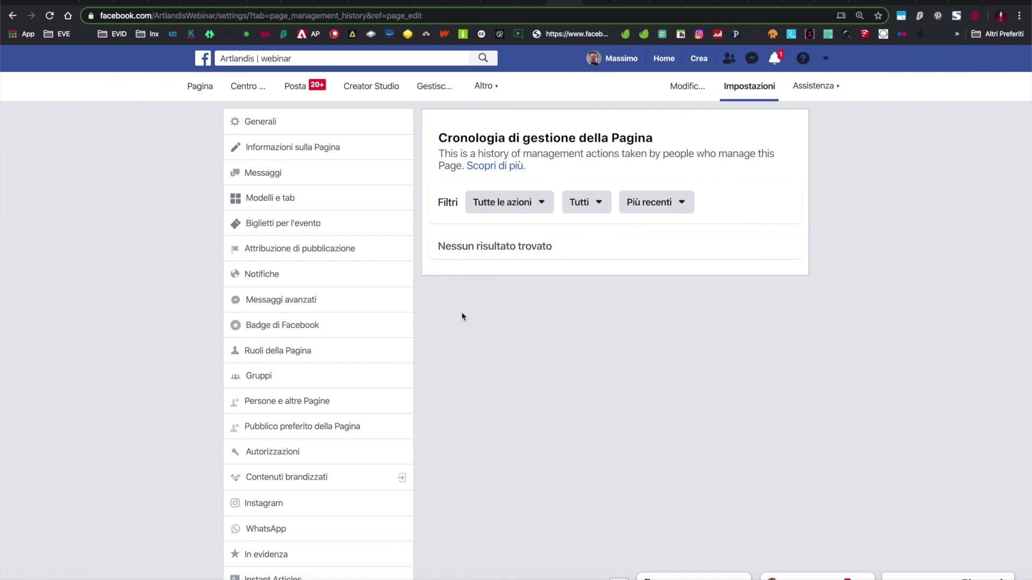
{"action": "scroll", "coordinate": [463, 316], "scroll_direction": "down", "scroll_amount": 5}
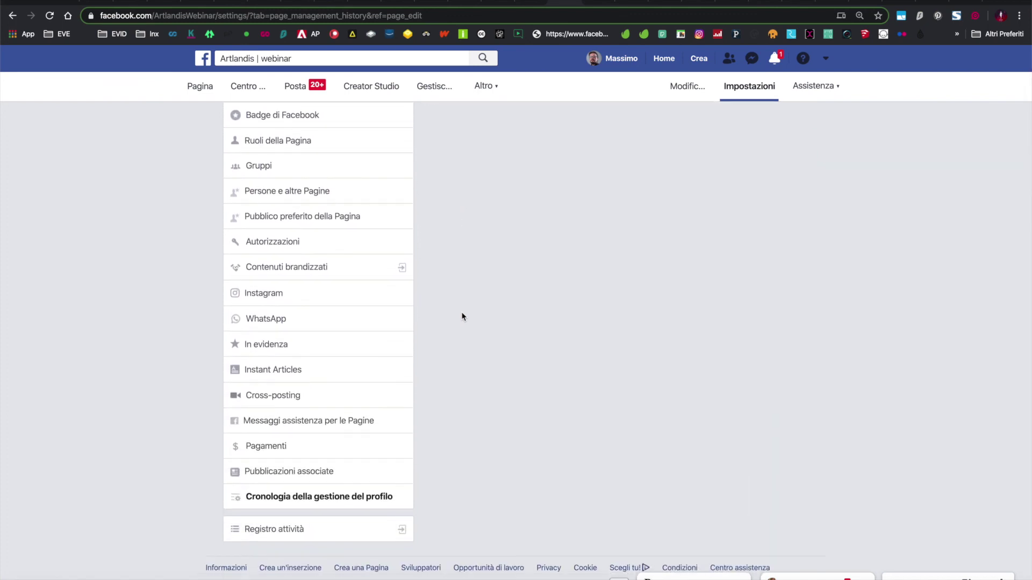
{"action": "scroll", "coordinate": [463, 317], "scroll_direction": "up", "scroll_amount": 5}
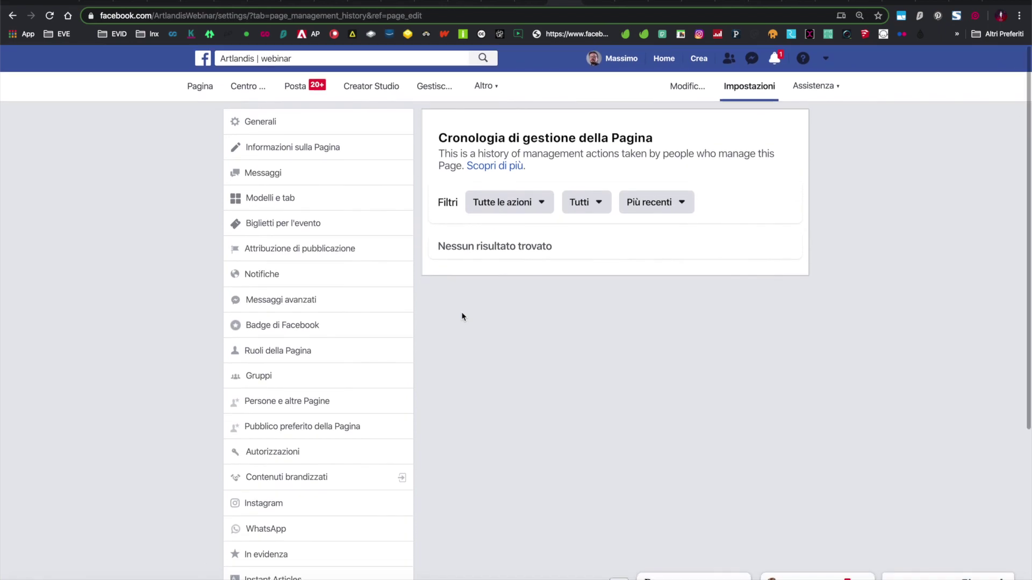